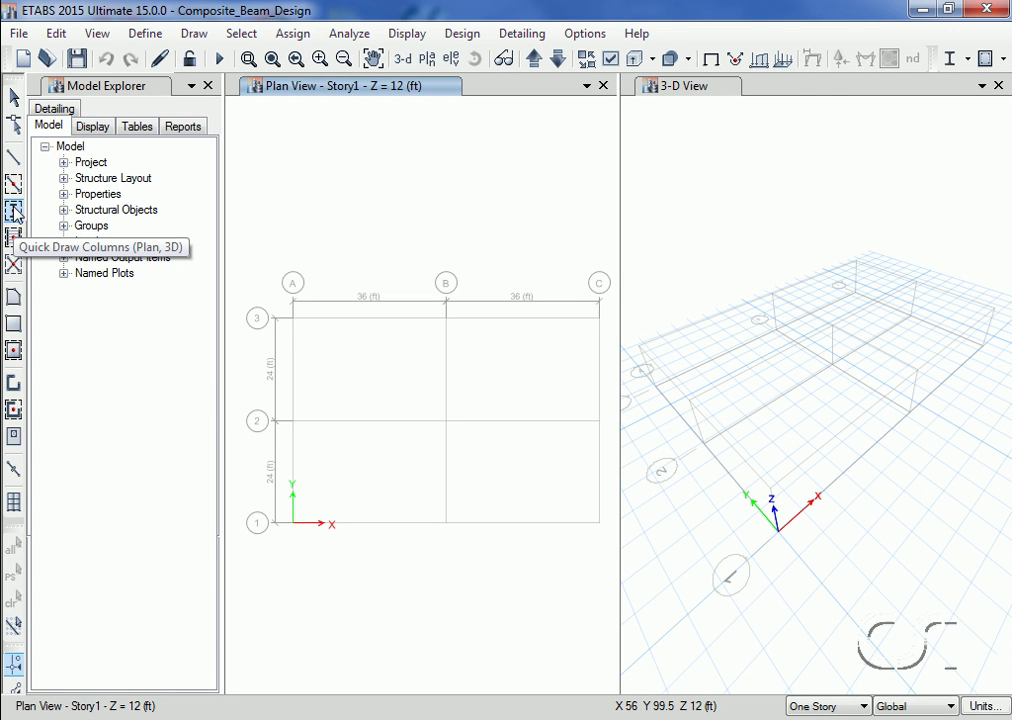
Window-drag Quick Draw Columns over the Story1 grid to place nine A-LatCol columns
click(15, 213)
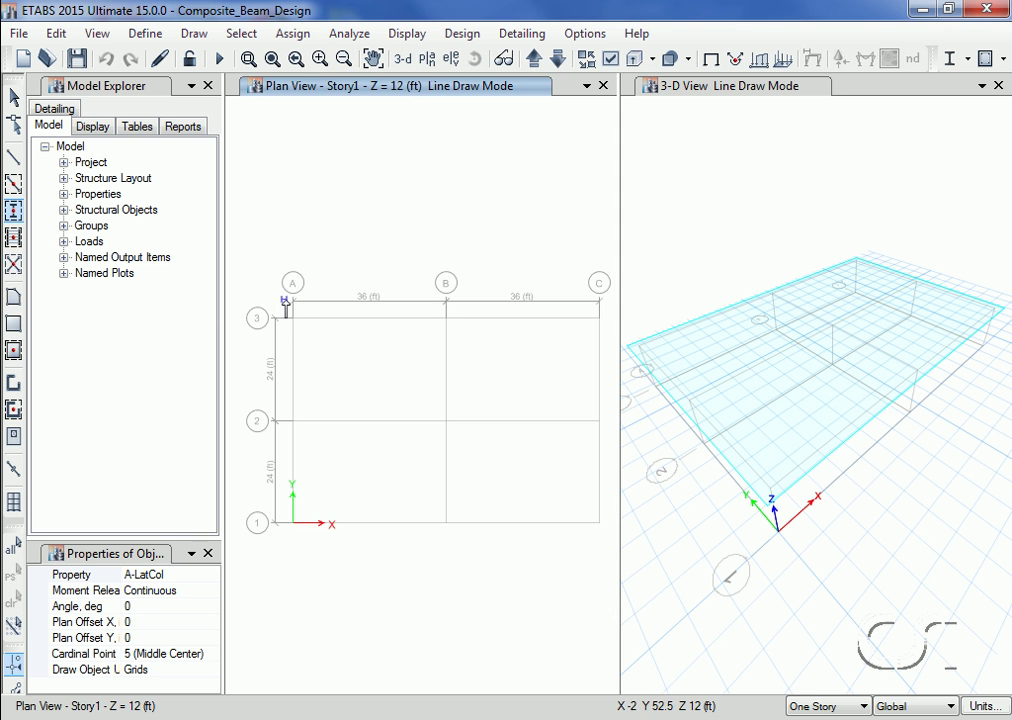
drag(285, 301, 613, 548)
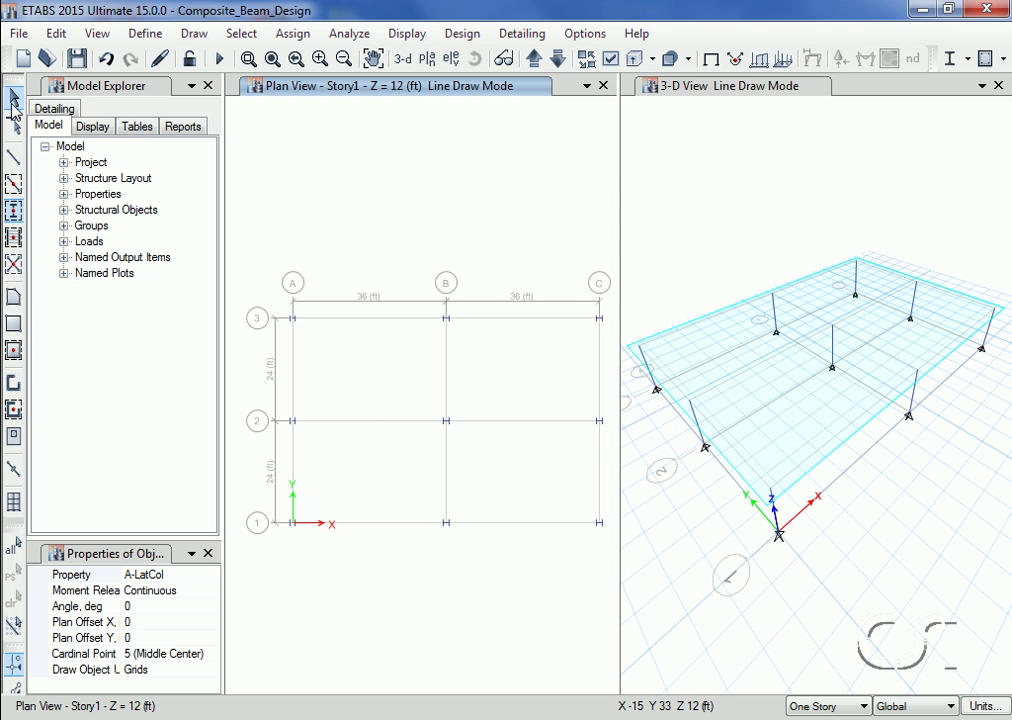
click(13, 103)
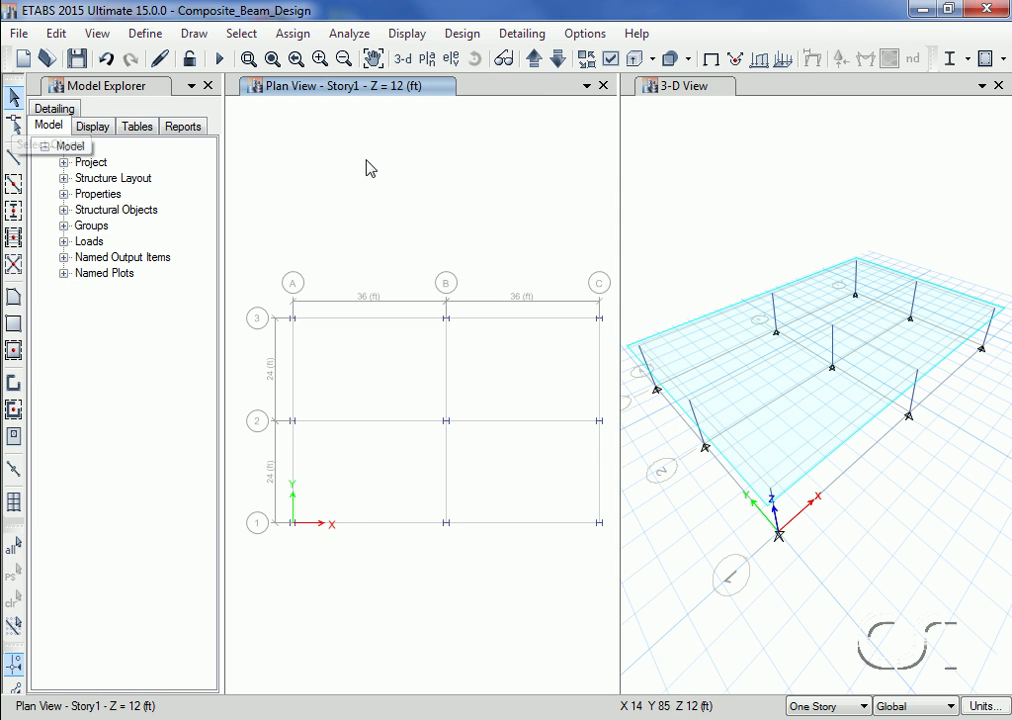
Assign fixed restraints to the nine Base-level joints, then return to the Story1 plan
click(558, 59)
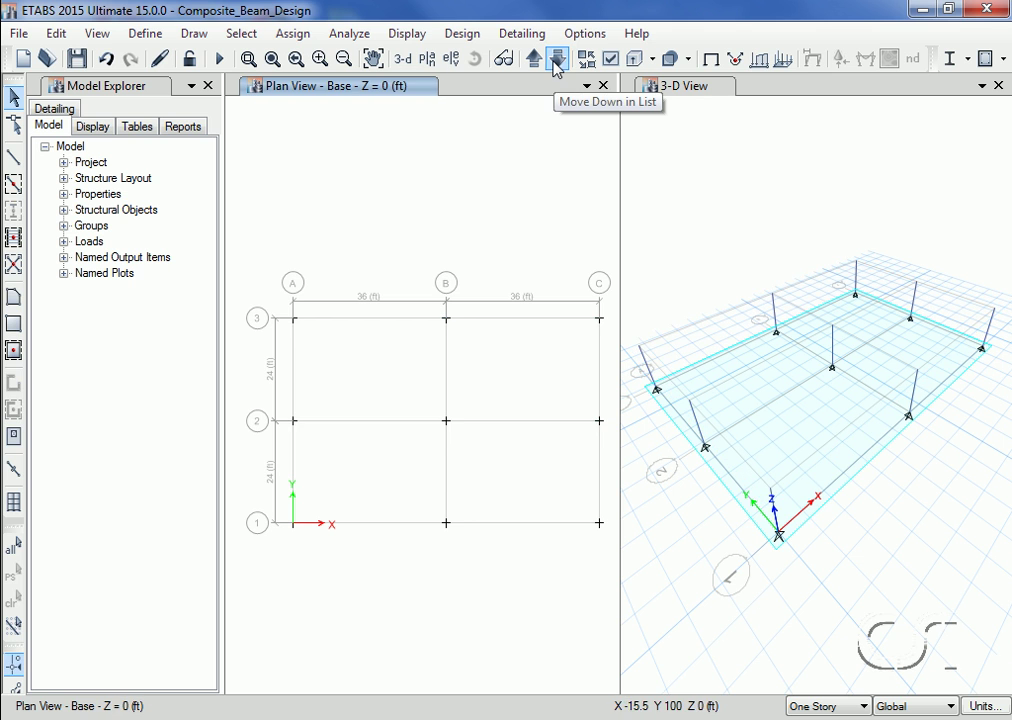
drag(268, 272, 612, 571)
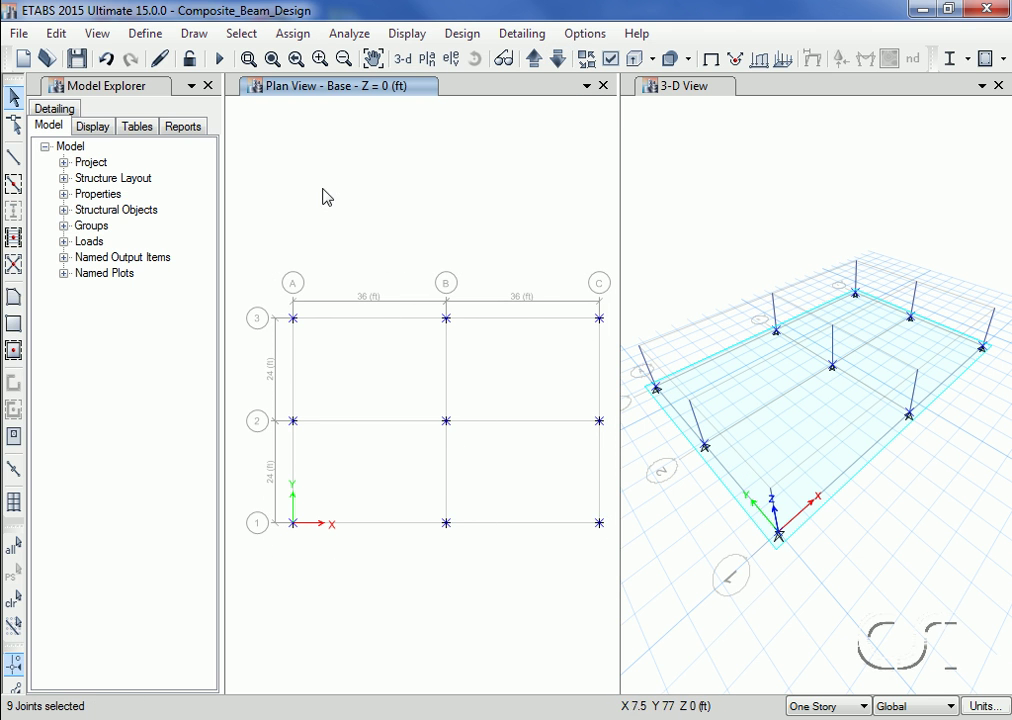
click(294, 42)
mouse_move(372, 57)
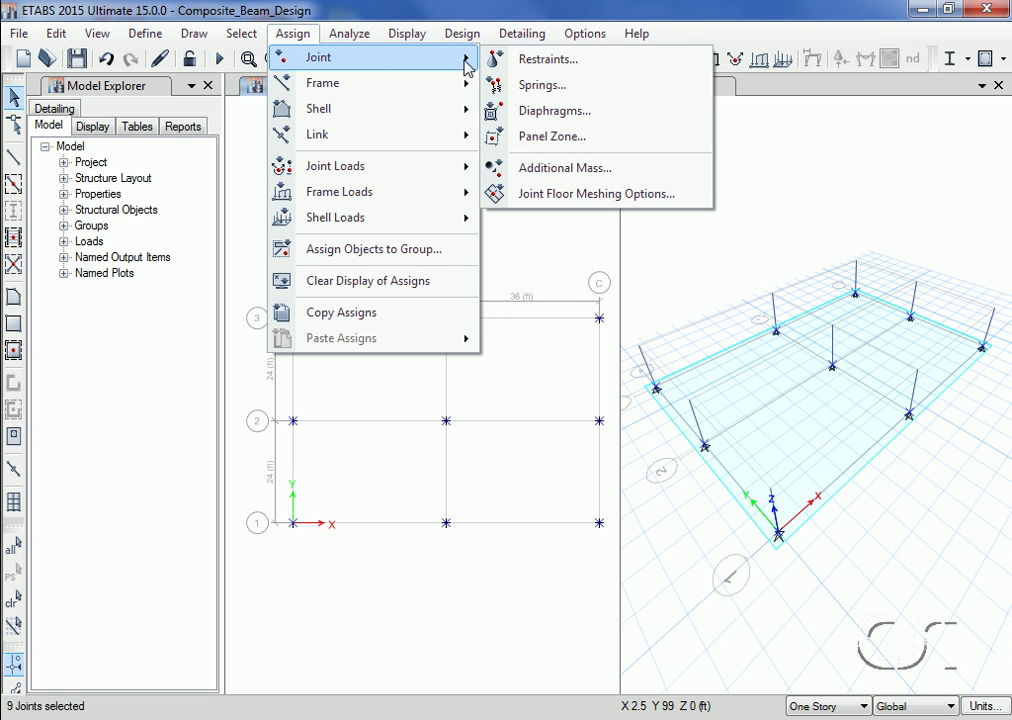
click(537, 62)
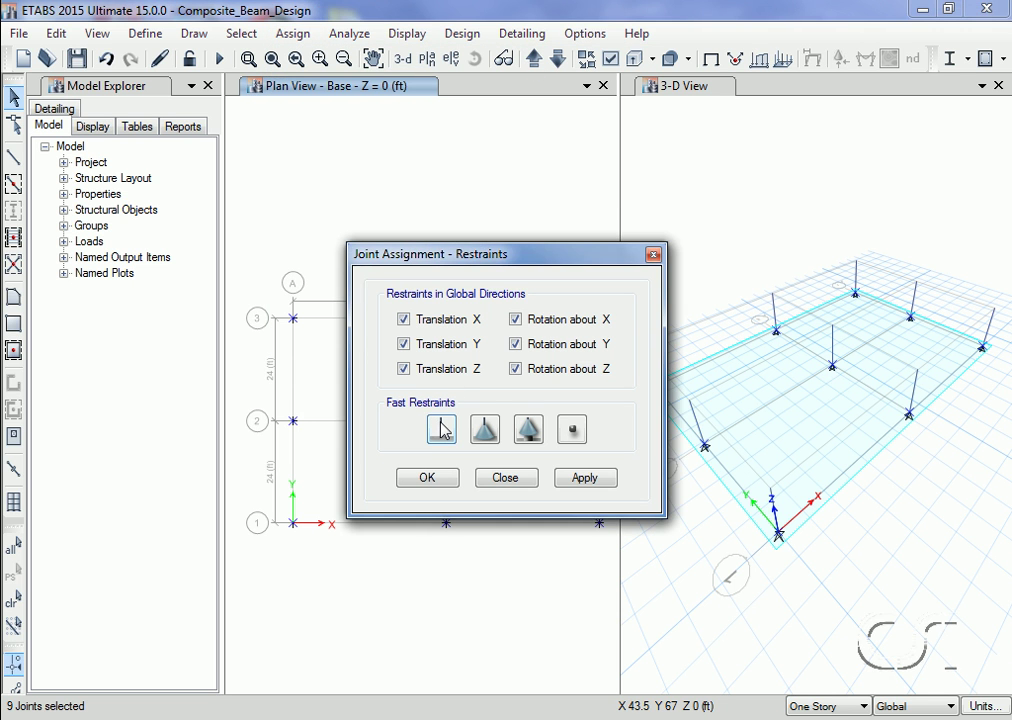
click(430, 480)
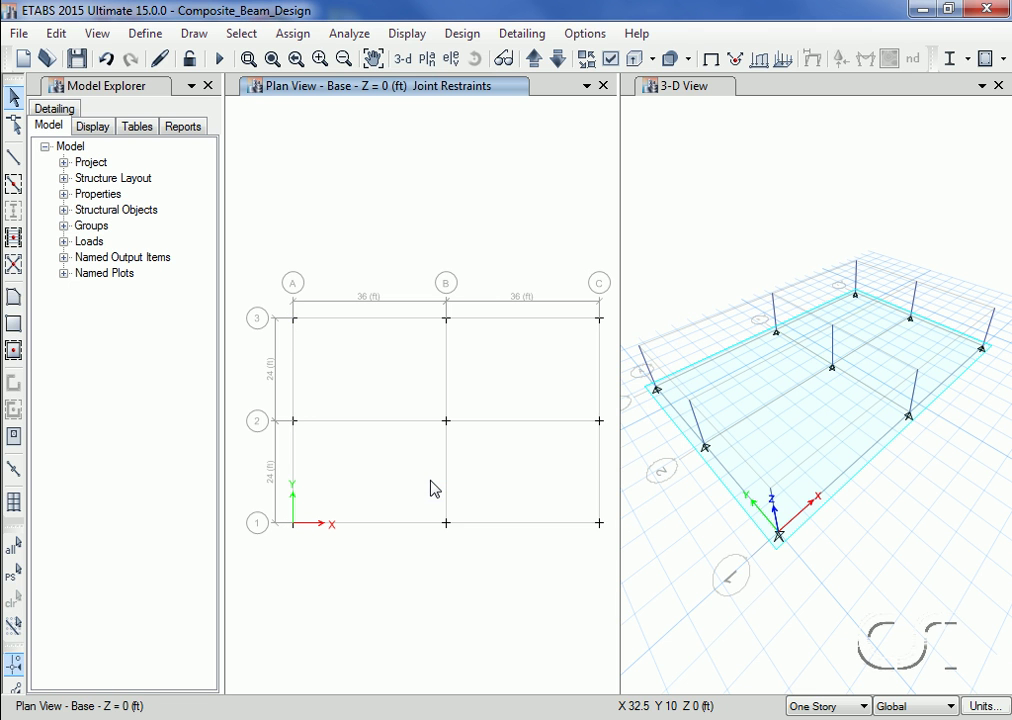
click(532, 60)
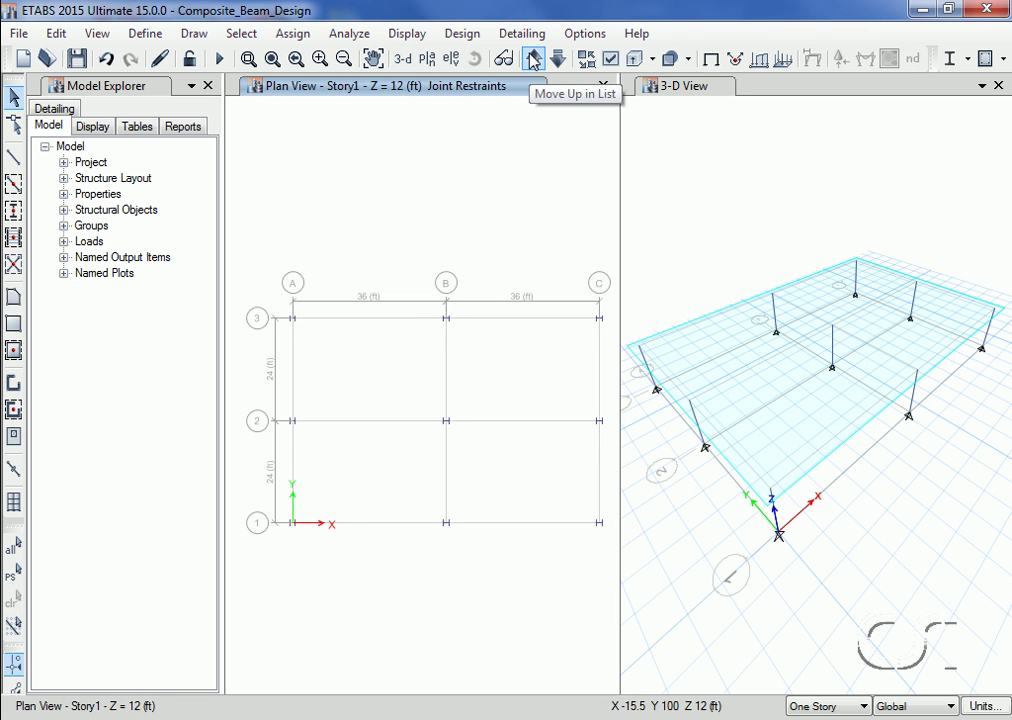
click(17, 104)
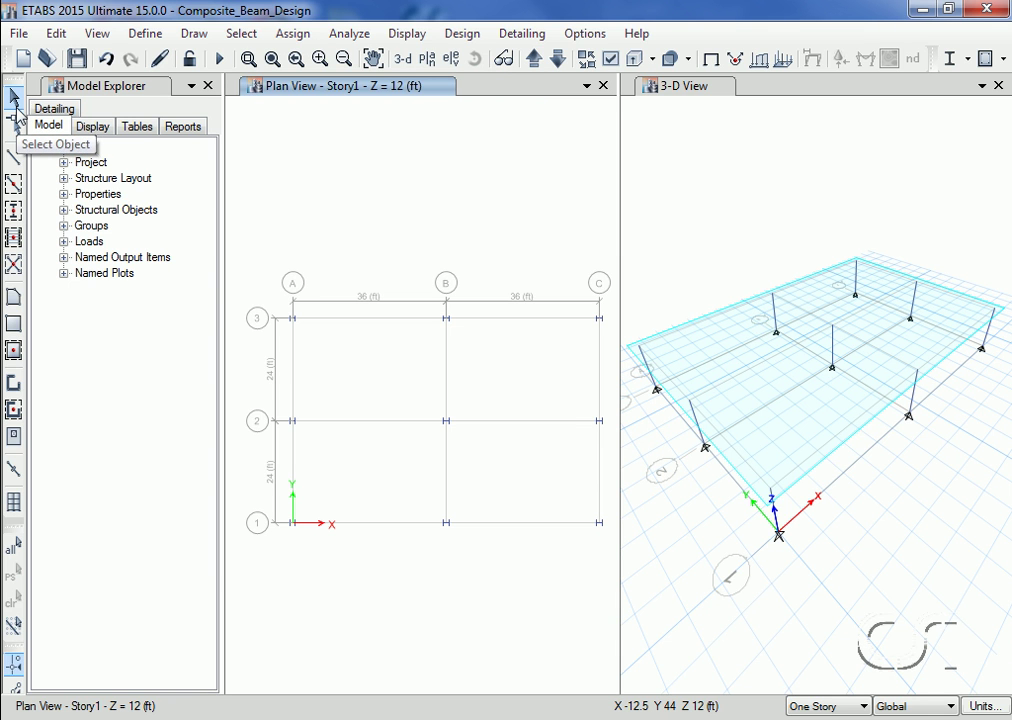
Window-draw A_Gravity_Beam beams with pinned end releases along all Story1 grid lines
click(13, 186)
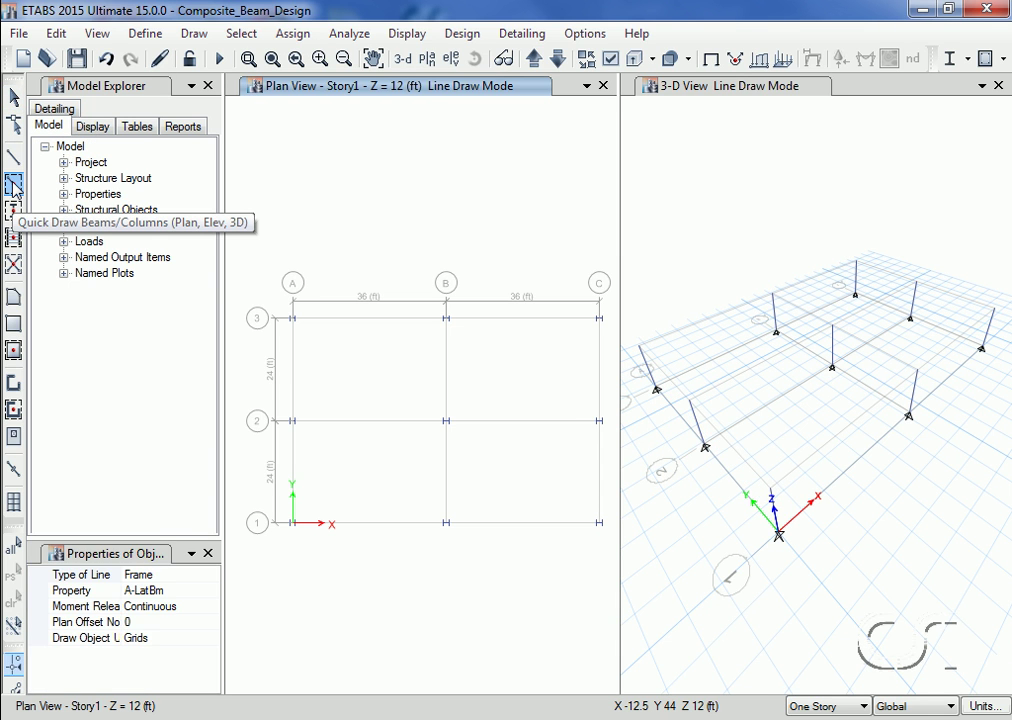
click(205, 592)
click(211, 592)
click(160, 624)
click(169, 605)
click(211, 607)
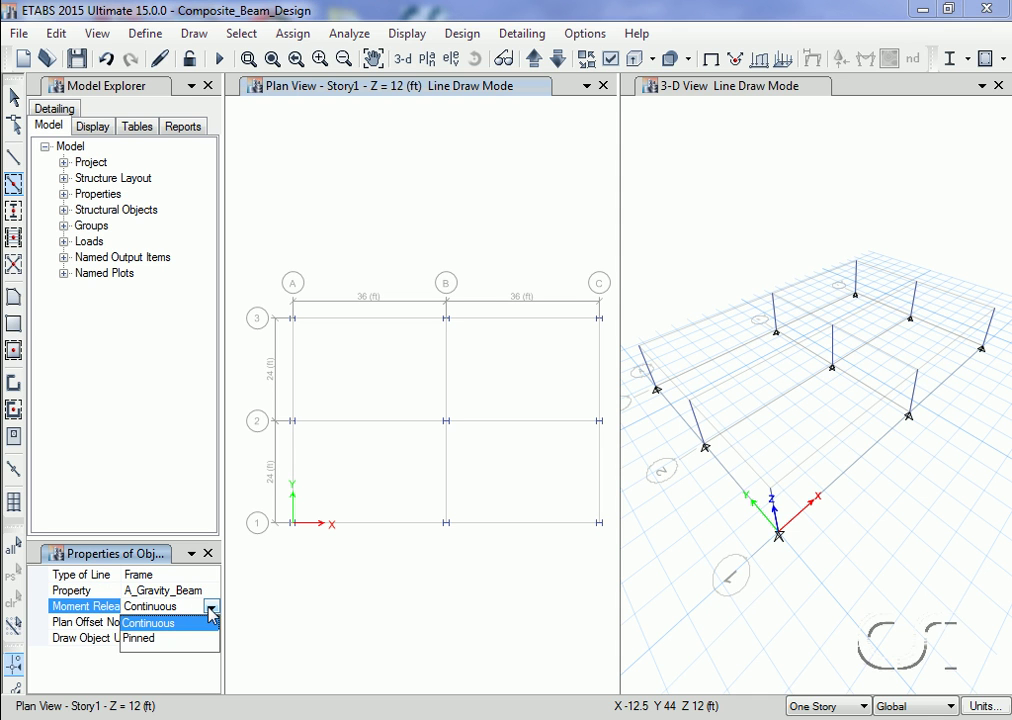
click(155, 640)
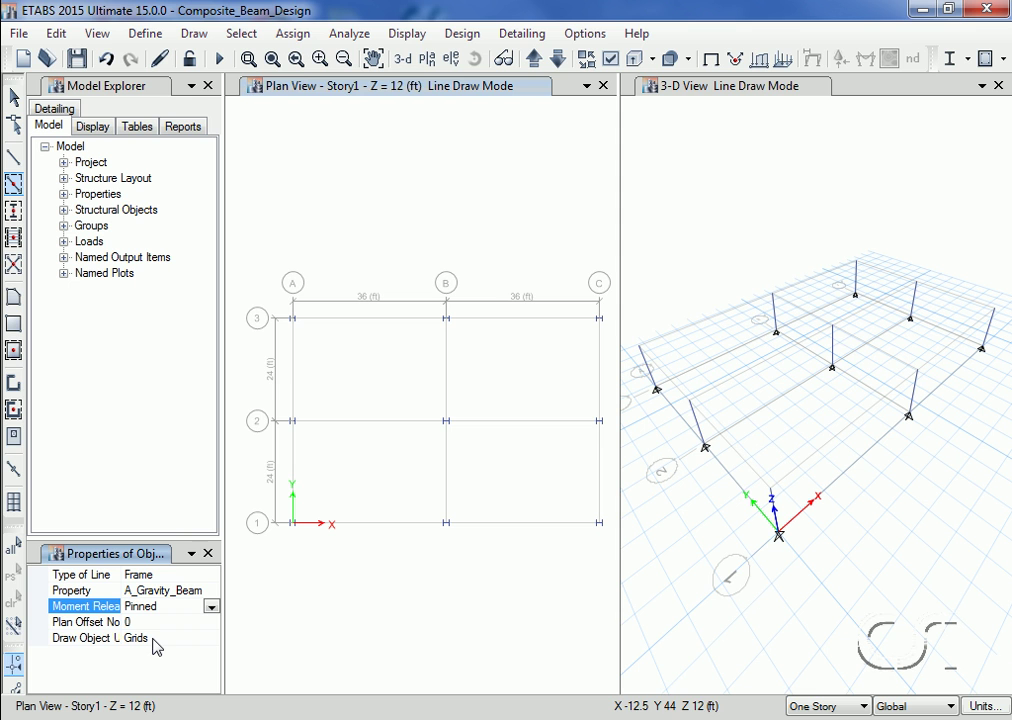
mouse_move(284, 296)
mouse_down()
mouse_move(340, 505)
mouse_move(616, 562)
mouse_up()
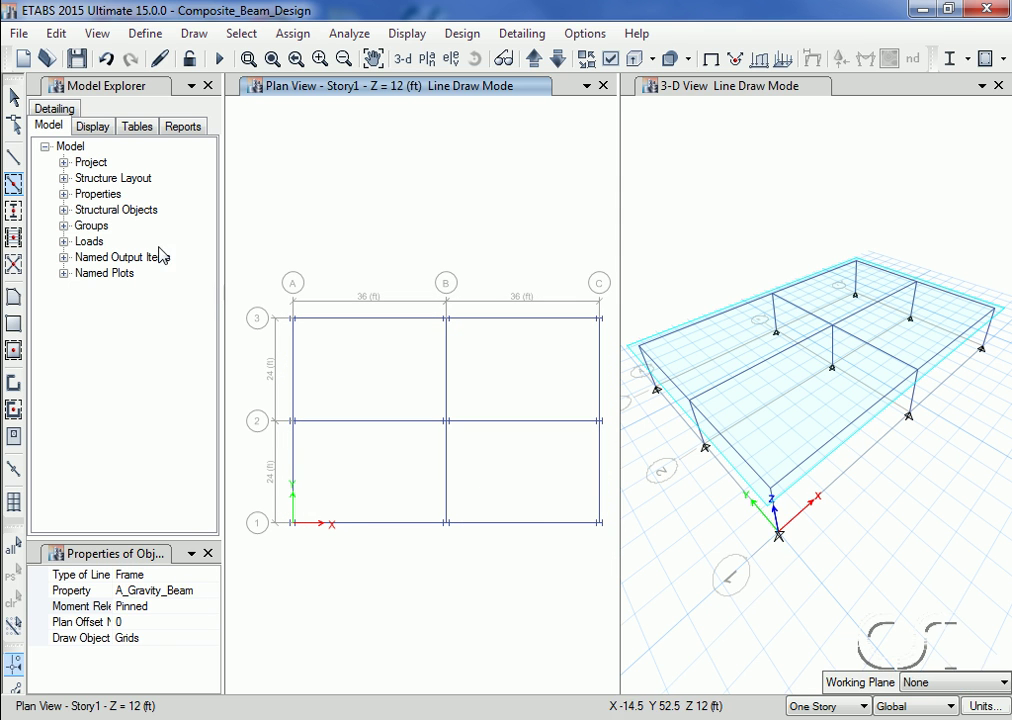
click(14, 97)
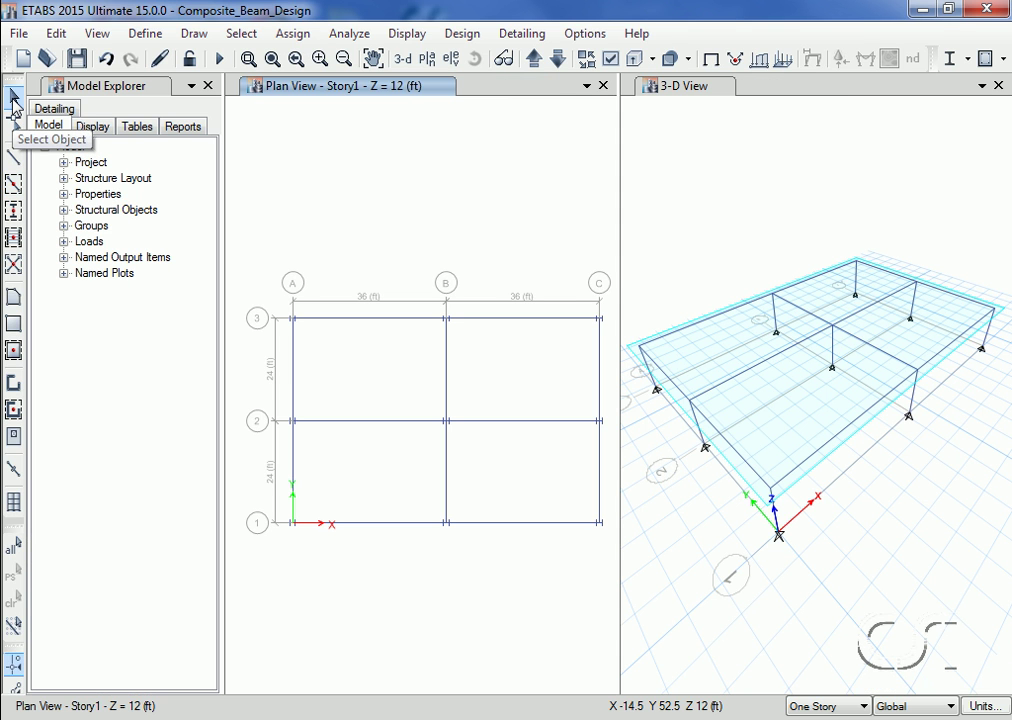
right_click(525, 322)
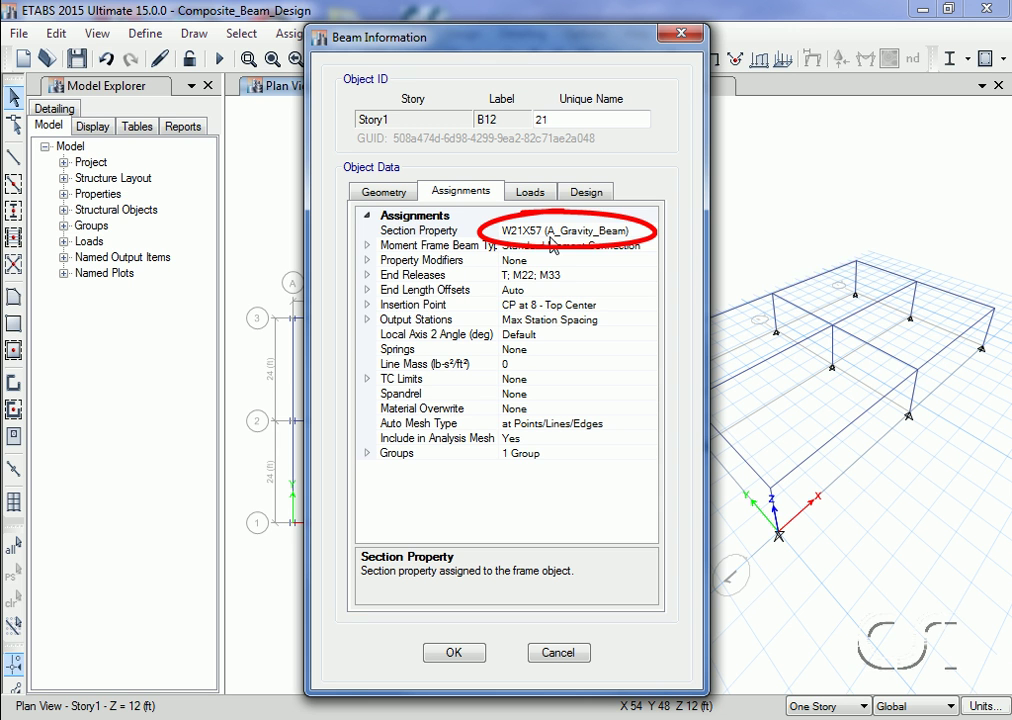
click(455, 653)
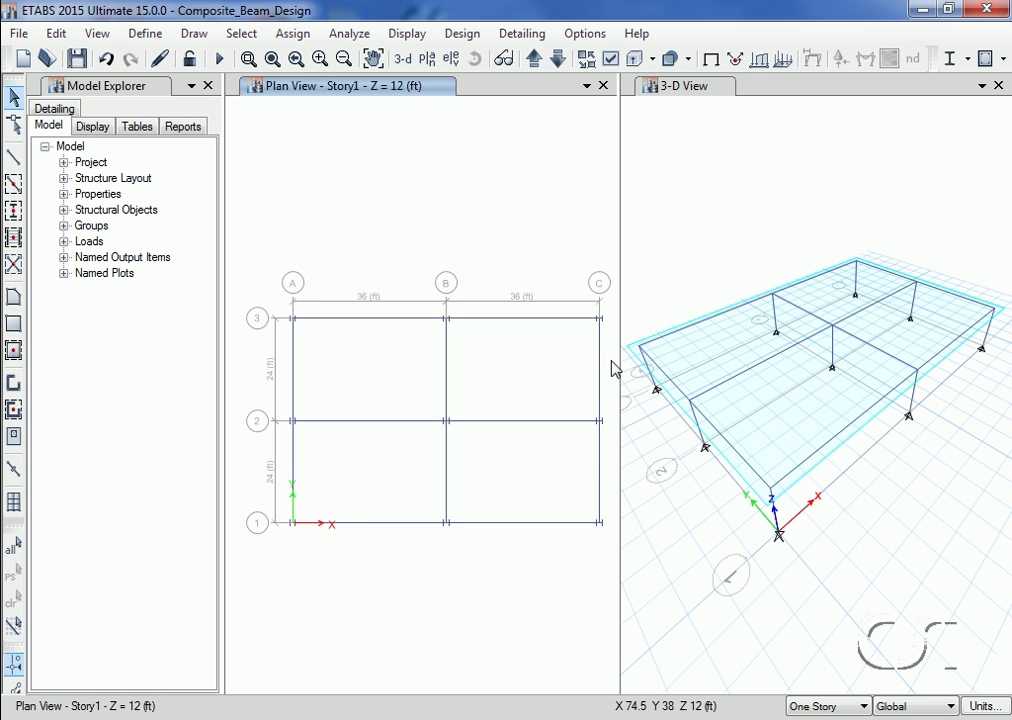
Set the design procedure of the grid line 1 and 3 framing to No Design
drag(610, 357, 282, 298)
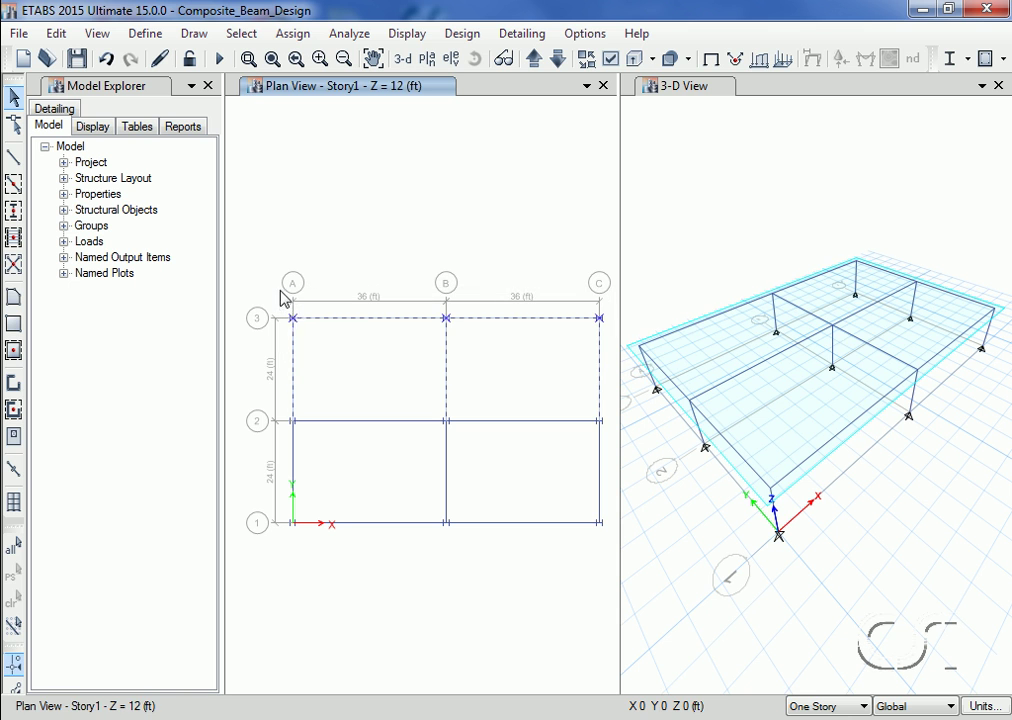
drag(607, 457, 271, 541)
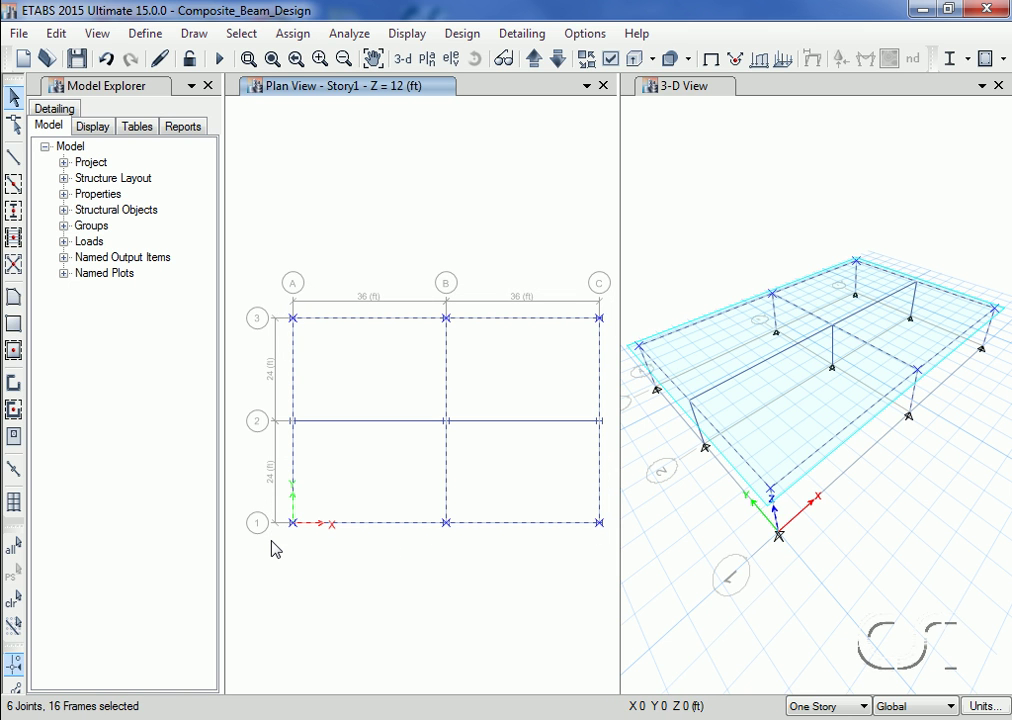
click(461, 38)
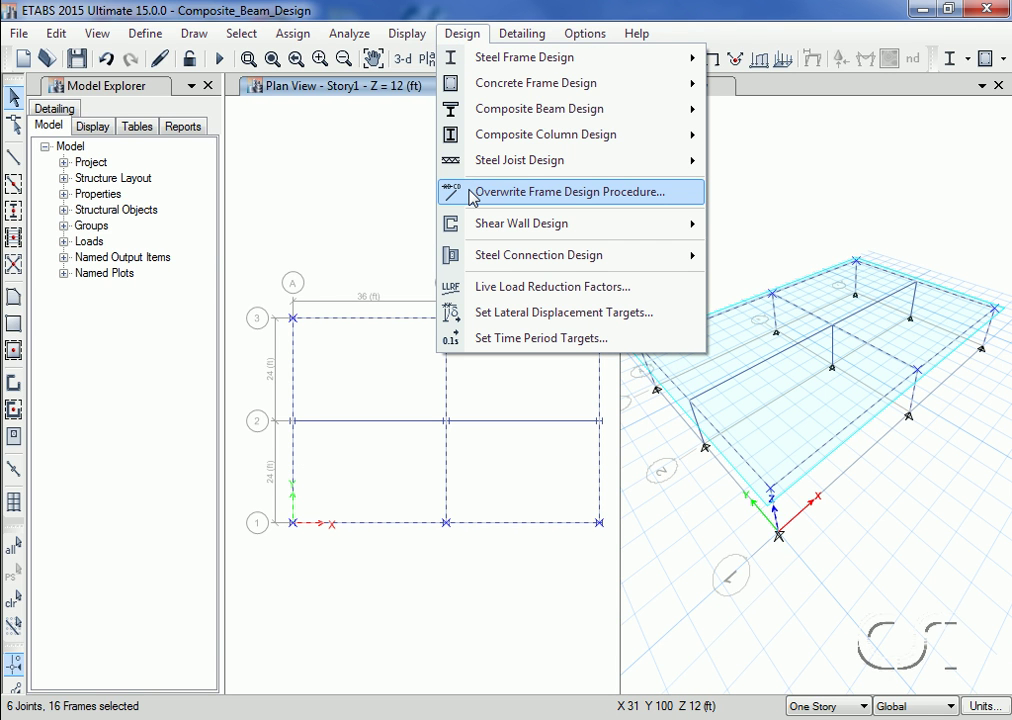
click(613, 196)
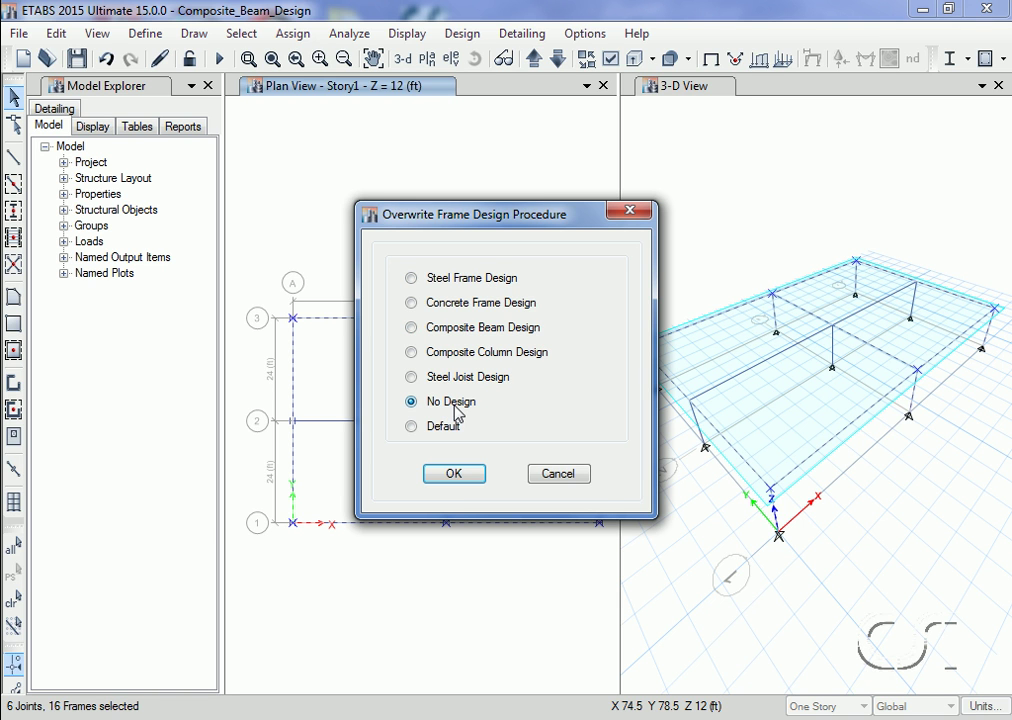
click(453, 476)
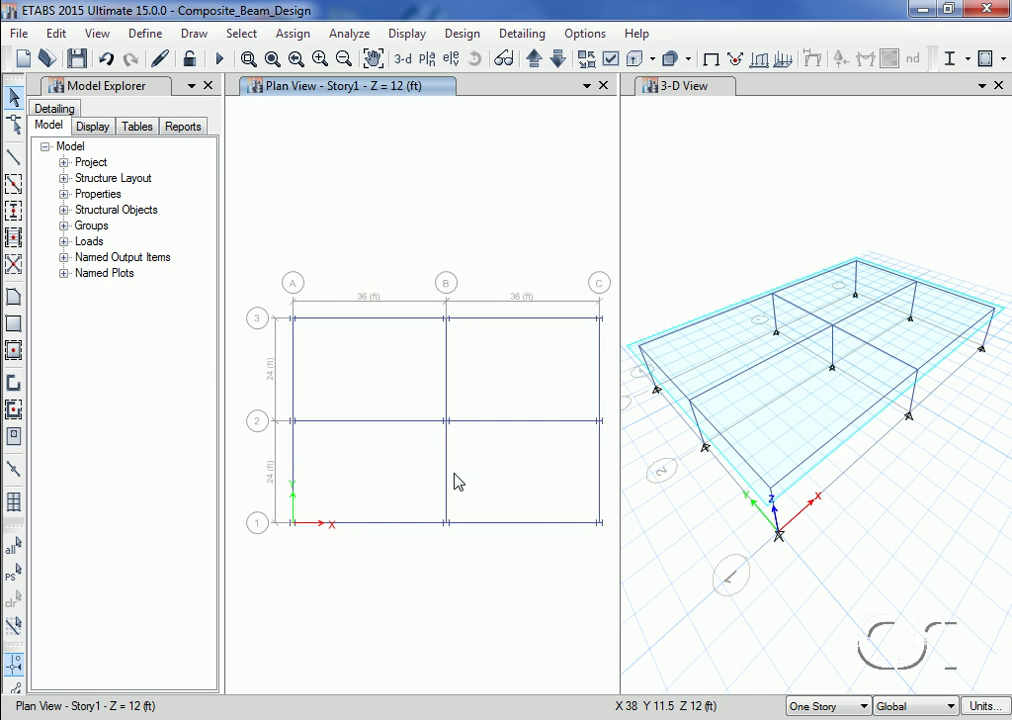
click(146, 34)
mouse_move(206, 89)
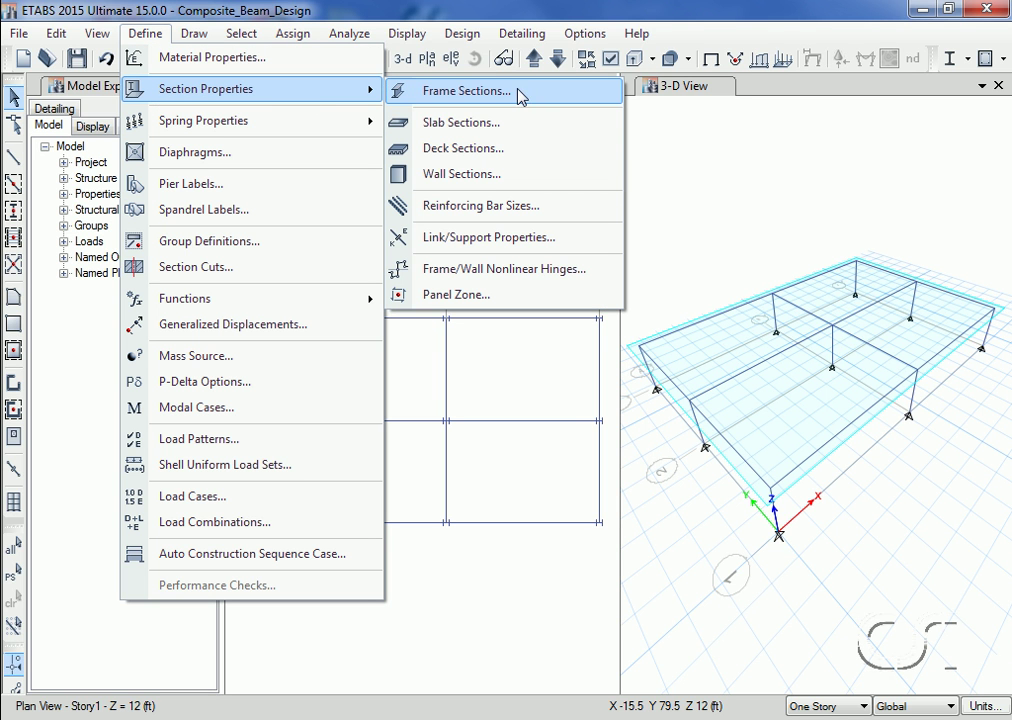
click(471, 95)
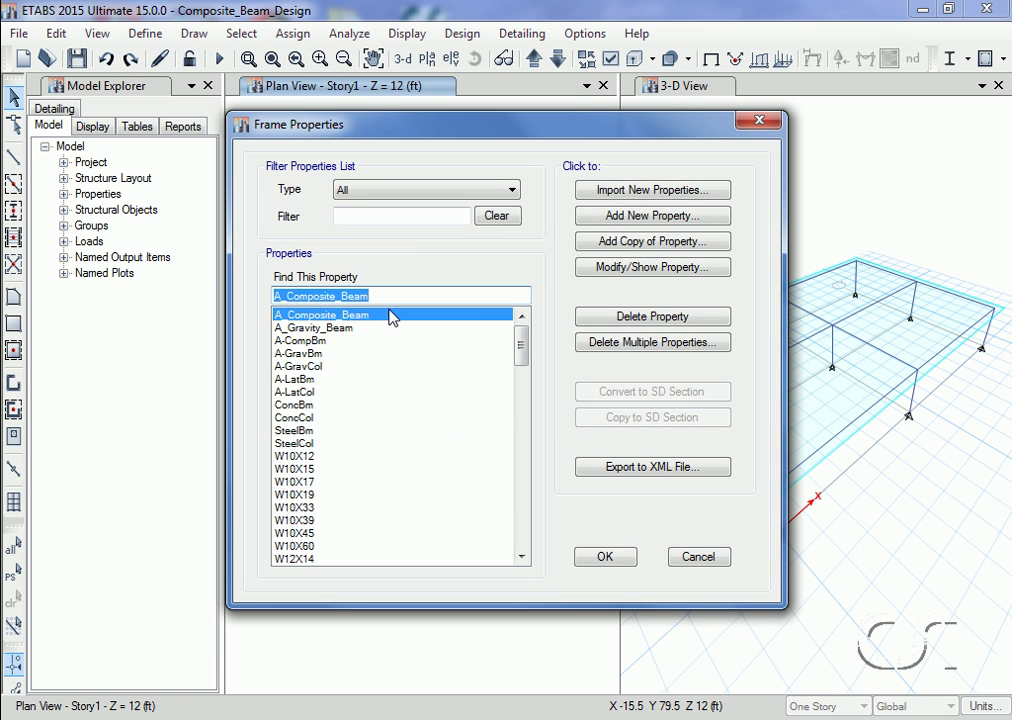
click(590, 270)
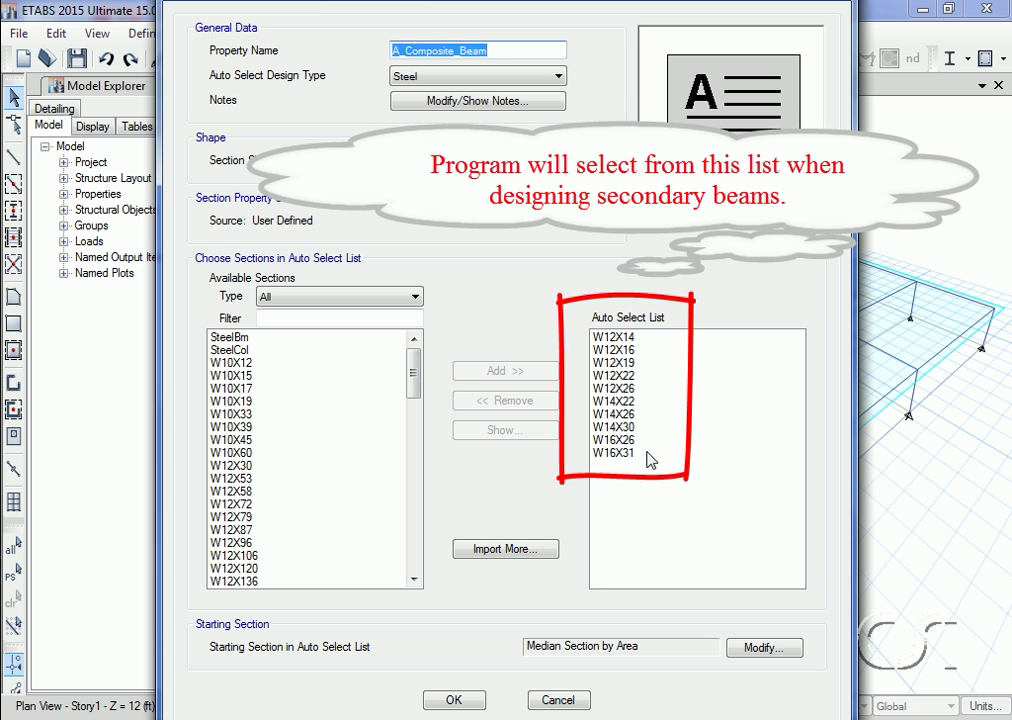
click(456, 701)
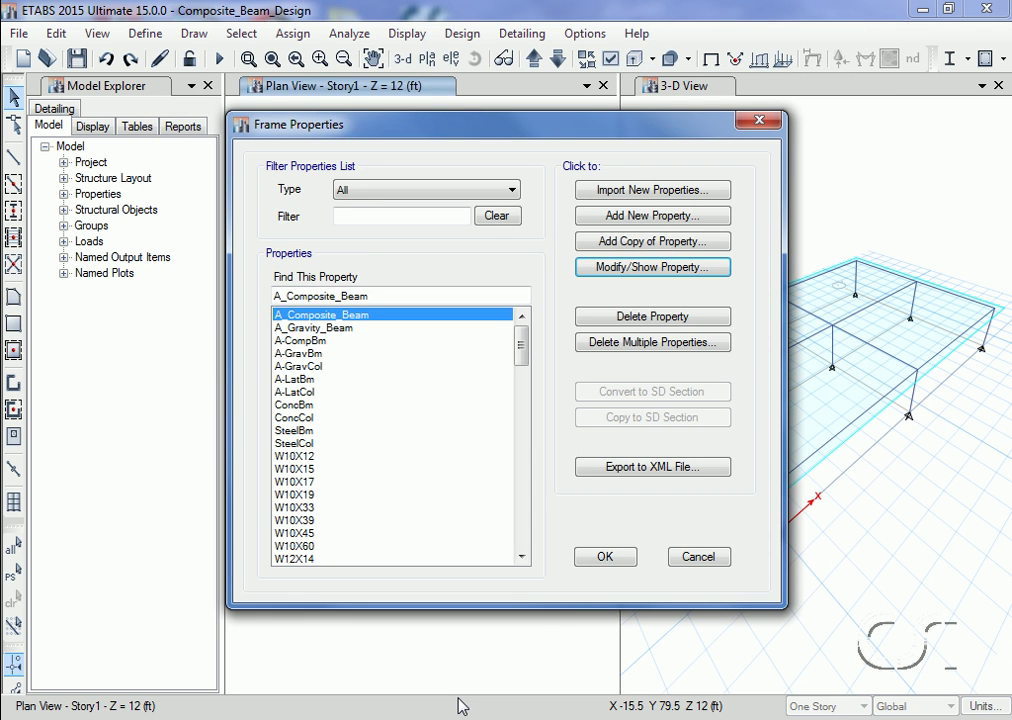
click(605, 557)
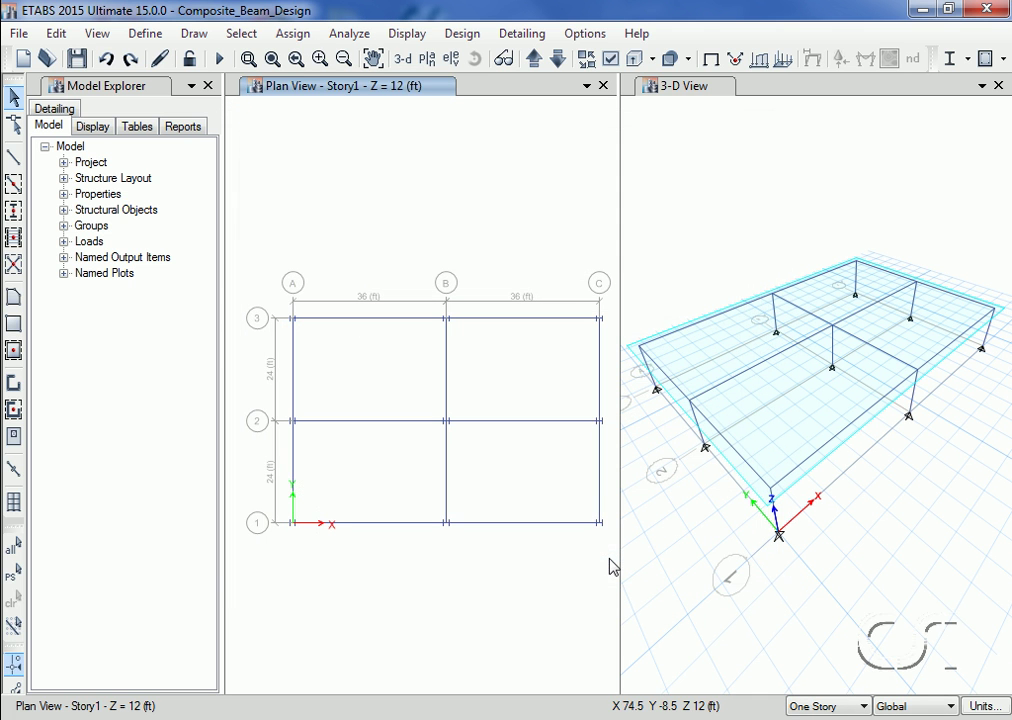
Set secondary beams to A_Composite_Beam, five per bay, oriented parallel to Y
click(14, 237)
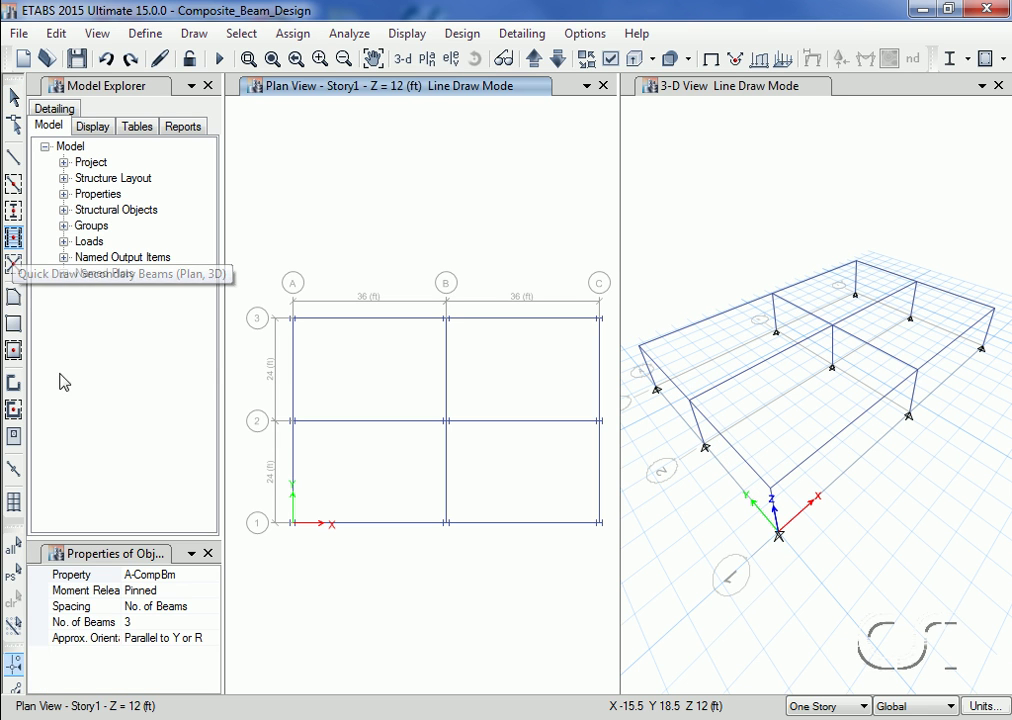
click(180, 574)
click(211, 576)
click(160, 592)
click(154, 622)
text(5)
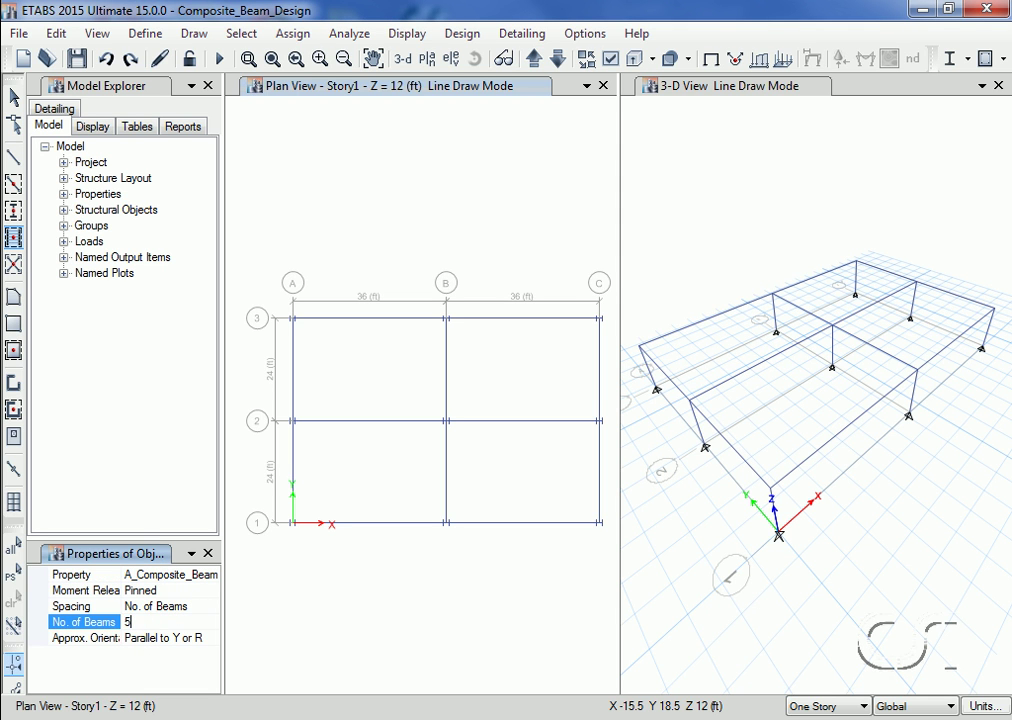
click(185, 638)
click(212, 638)
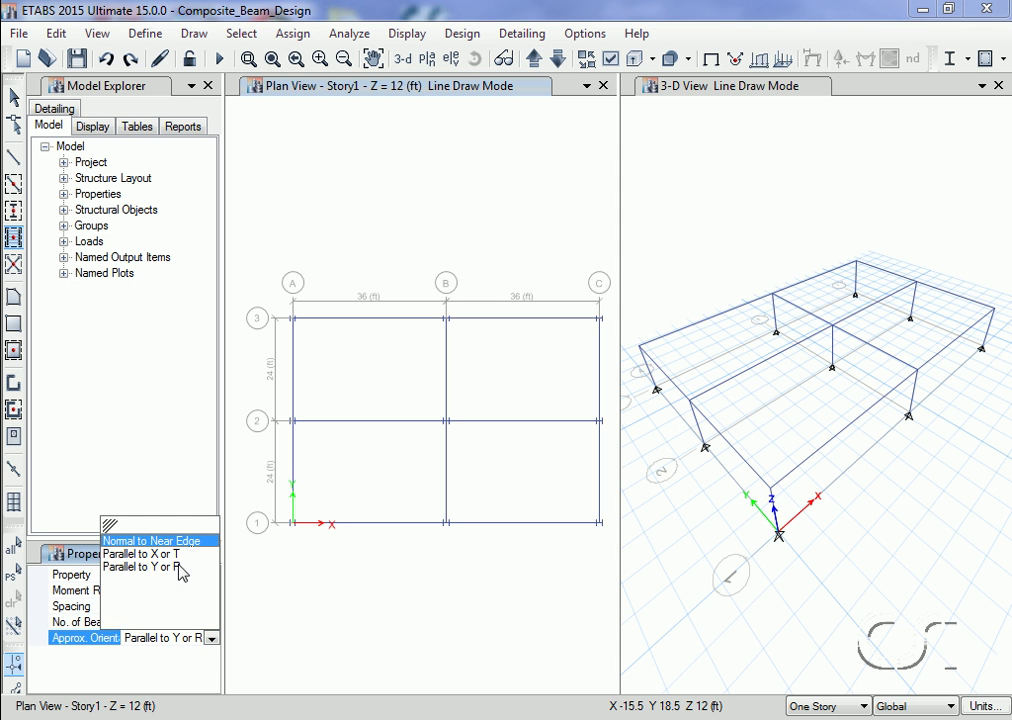
click(137, 567)
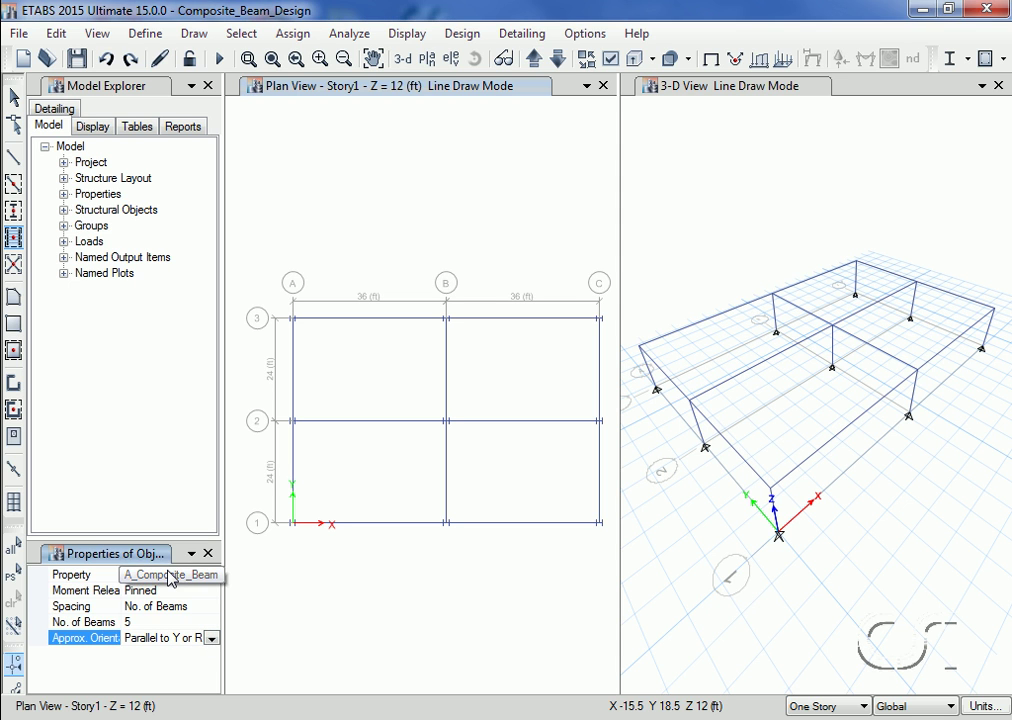
Place infill beams in bays A-B/2-3, B-C/2-3 and B-C/1-2
click(378, 390)
click(490, 386)
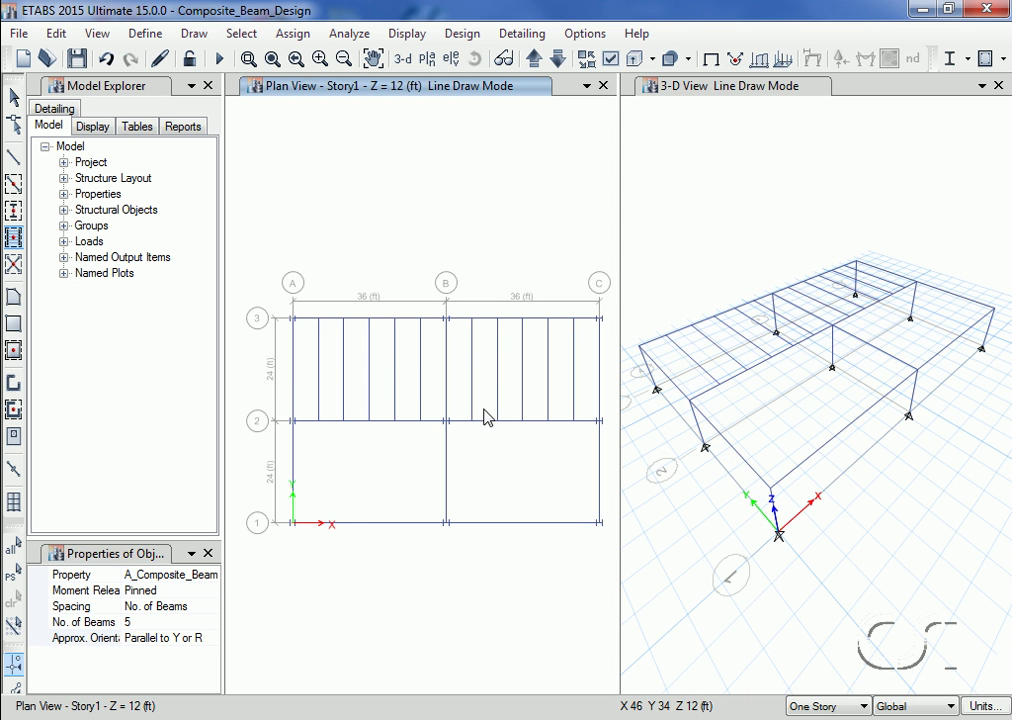
click(483, 481)
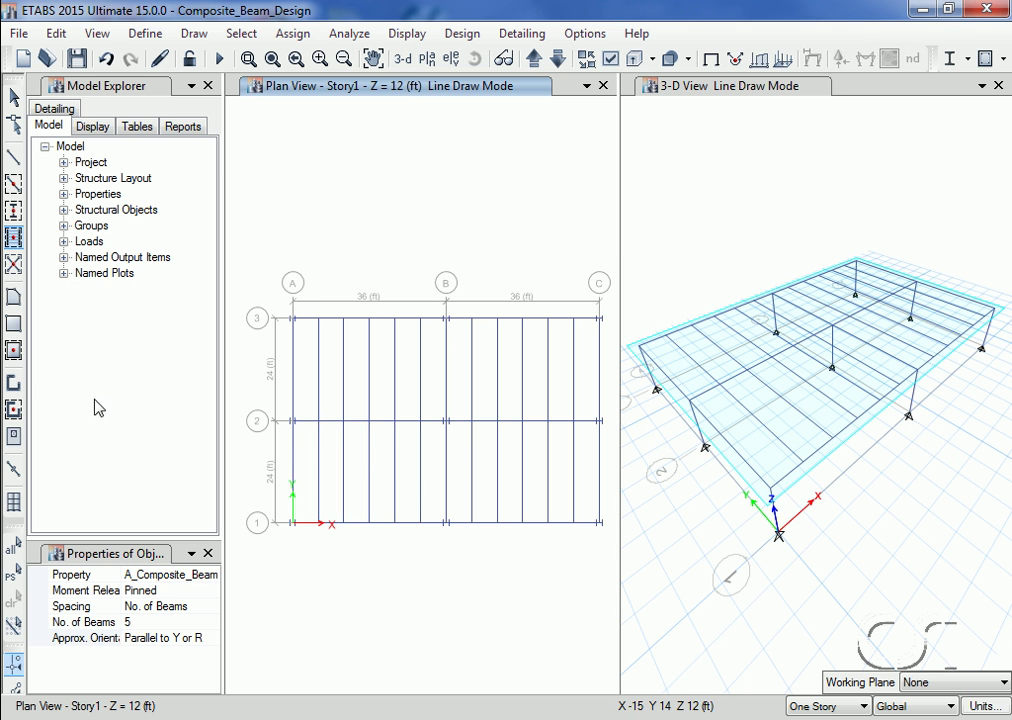
Draw Deck1 floor areas in bays A-B and B-C between grids 1-2 and 2-3
click(13, 352)
click(181, 575)
click(211, 575)
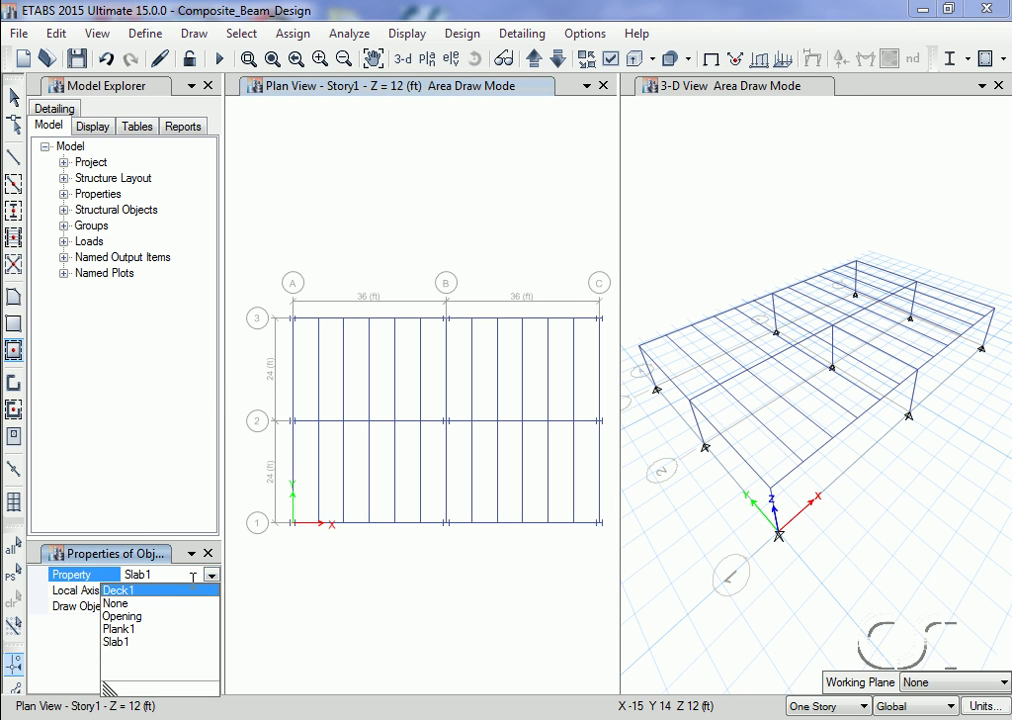
click(144, 595)
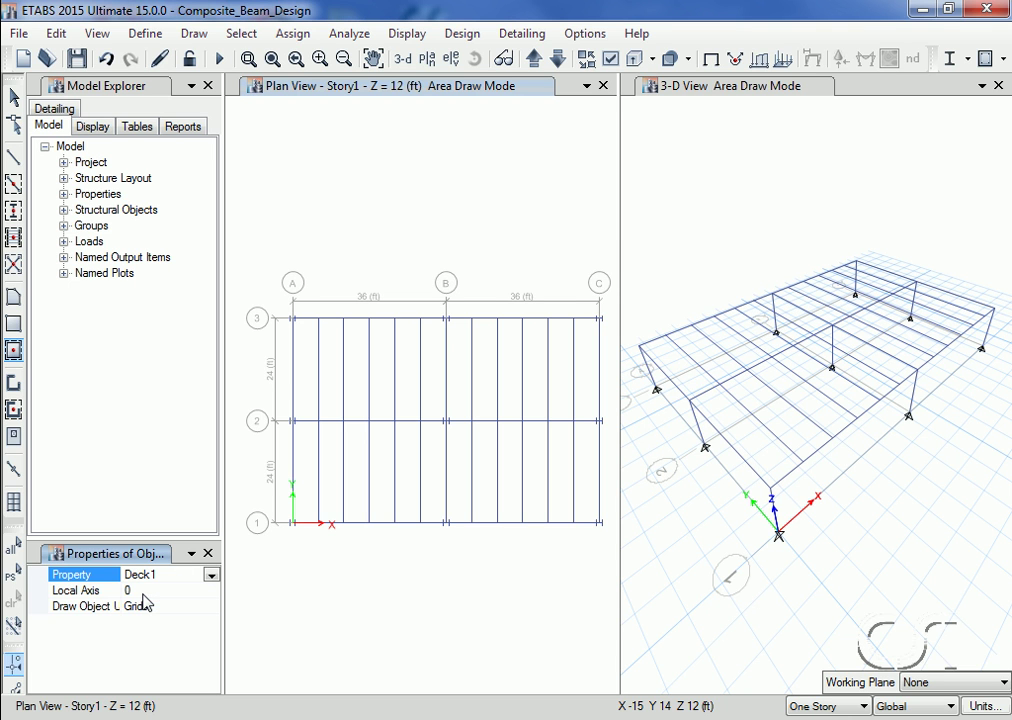
click(356, 383)
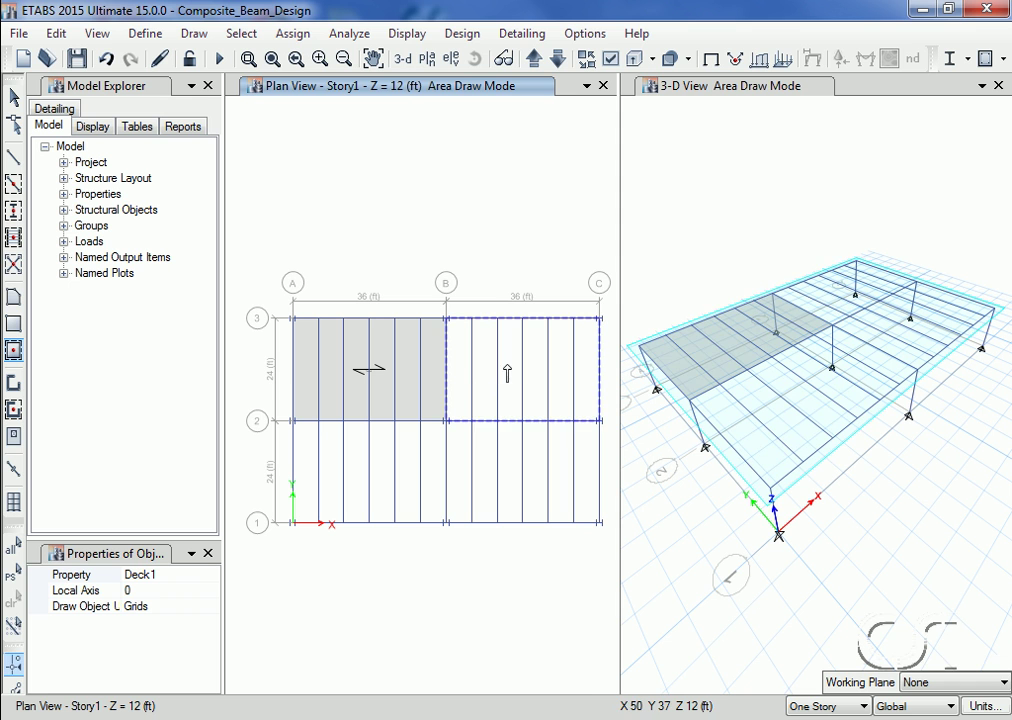
click(507, 373)
click(511, 479)
click(381, 496)
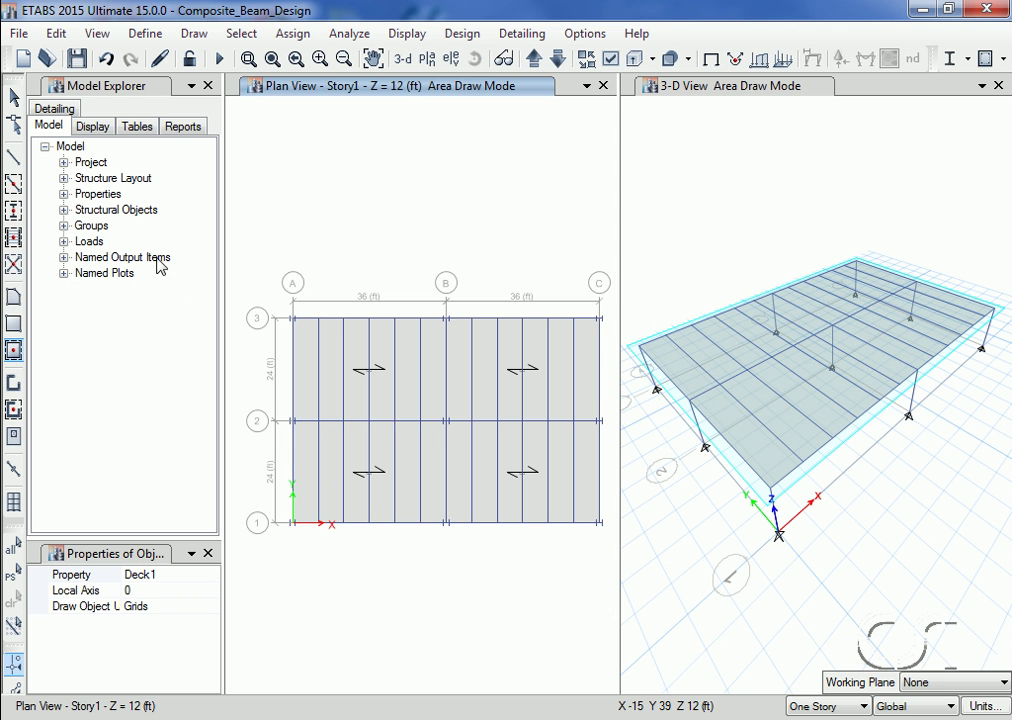
click(14, 95)
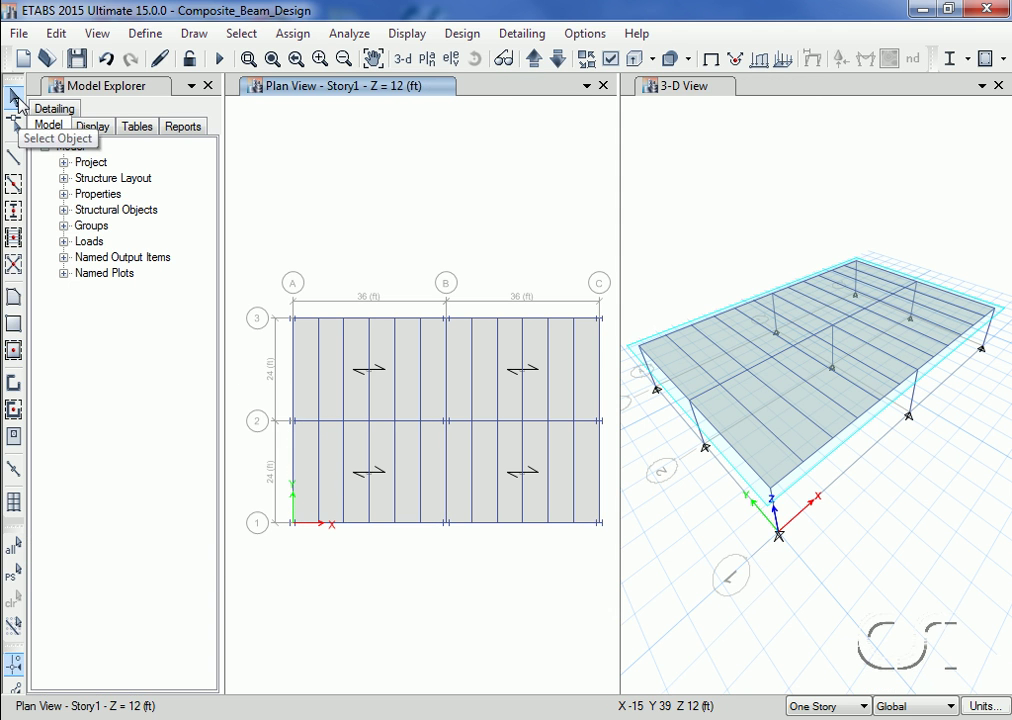
Review Deck1: filled deck, 3.5-in slab over 3-in ribs, 4000Psi concrete
click(136, 34)
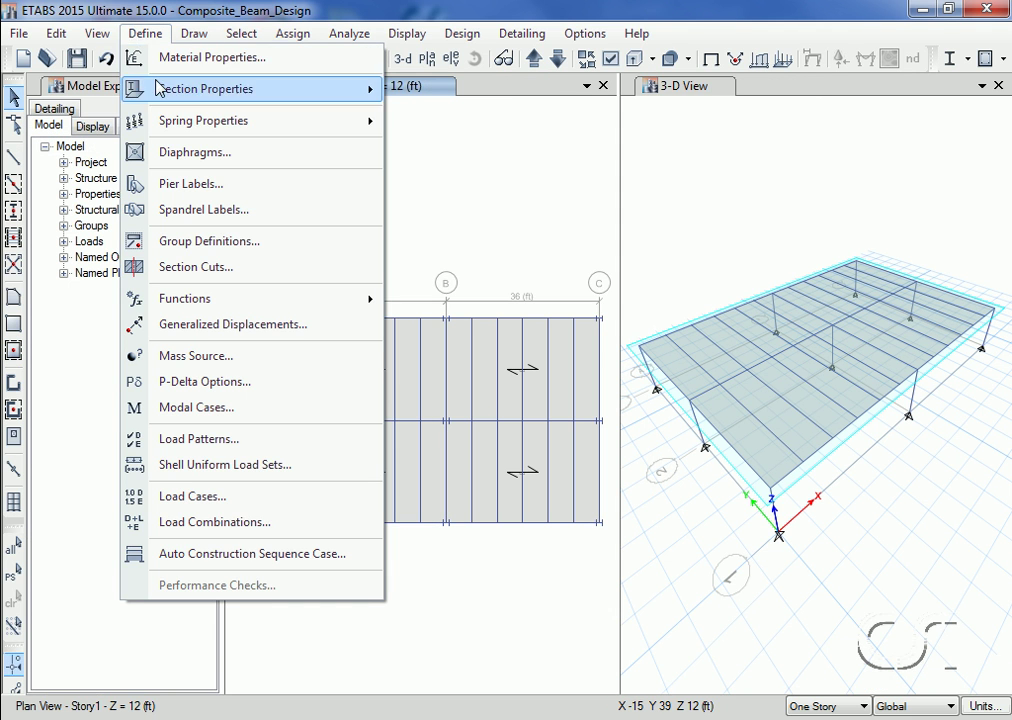
mouse_move(206, 89)
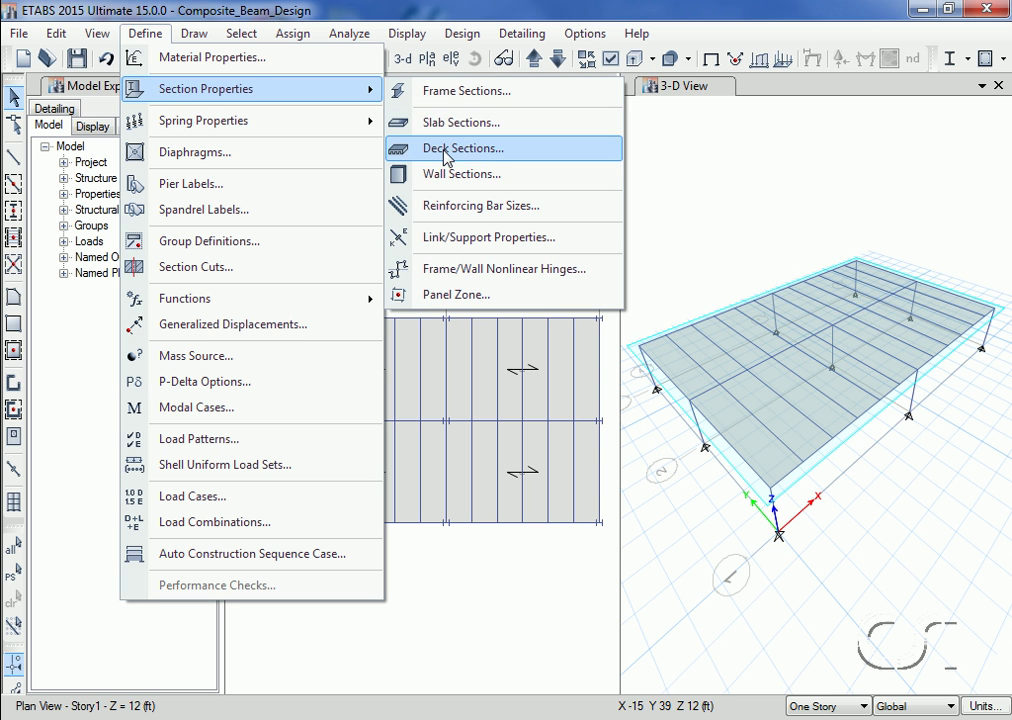
click(492, 153)
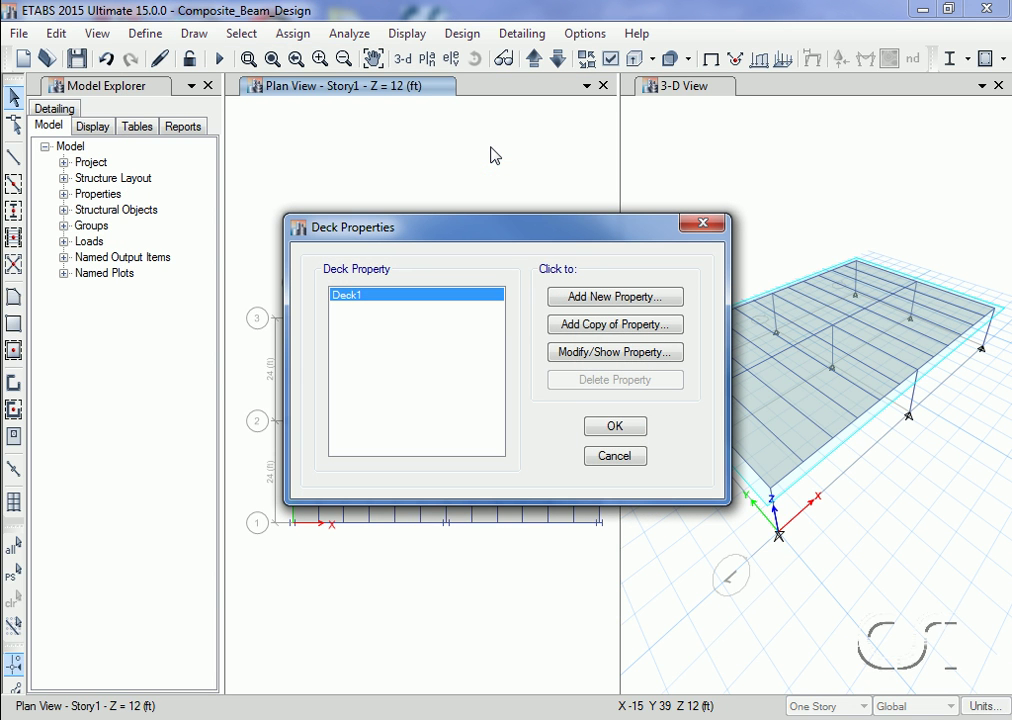
click(578, 355)
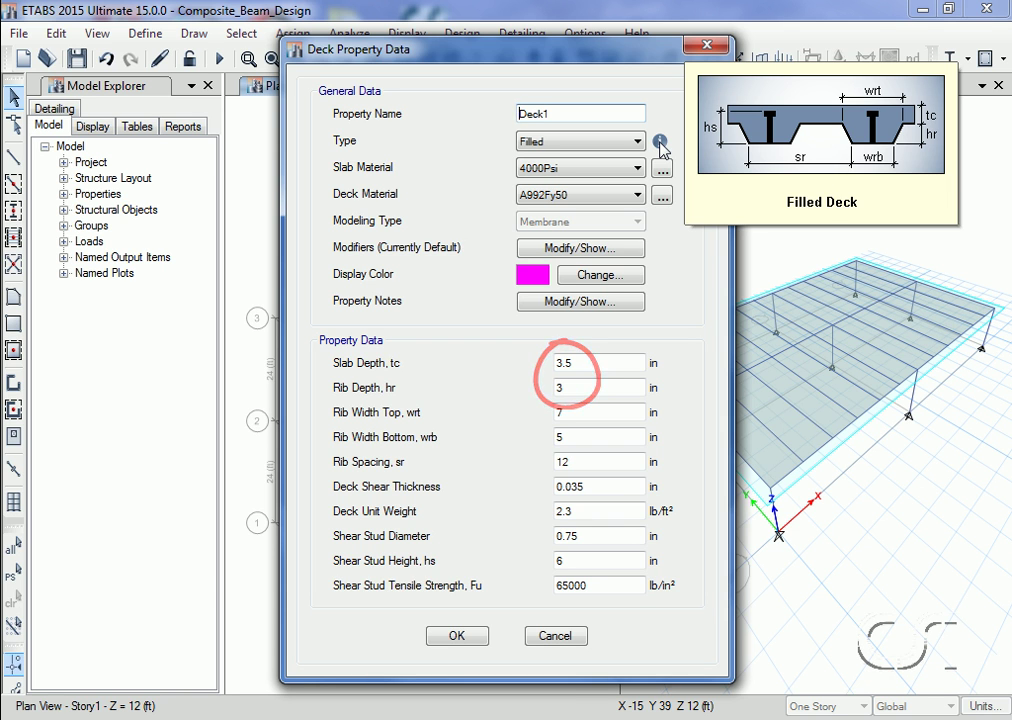
click(457, 636)
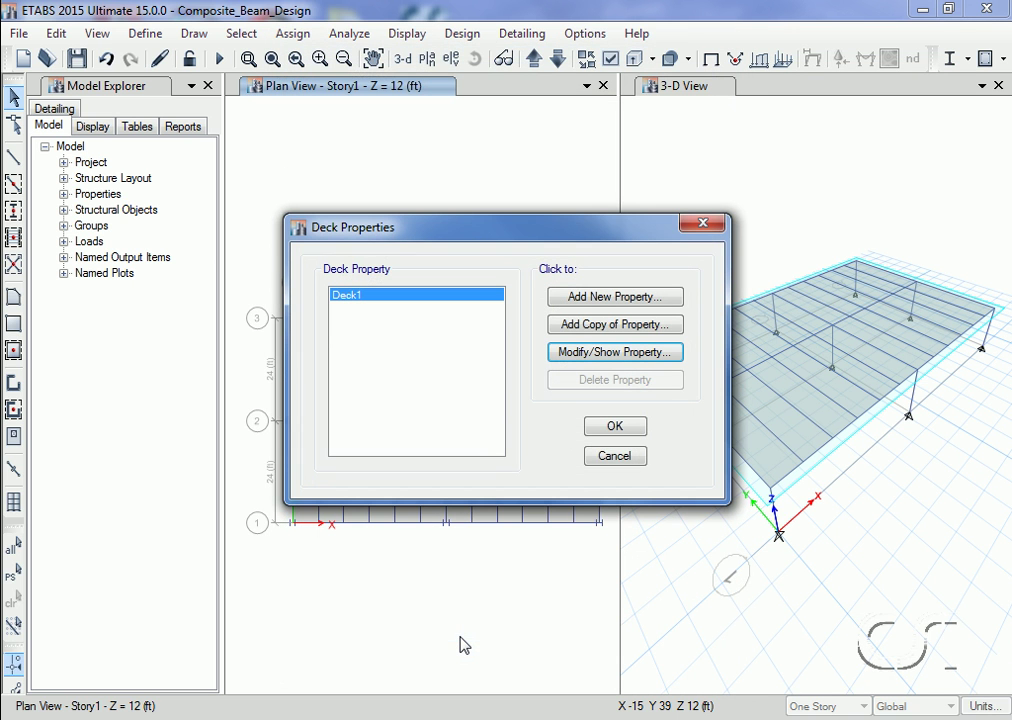
Close the deck list and confirm beam B20 uses Composite Beam Design
click(614, 428)
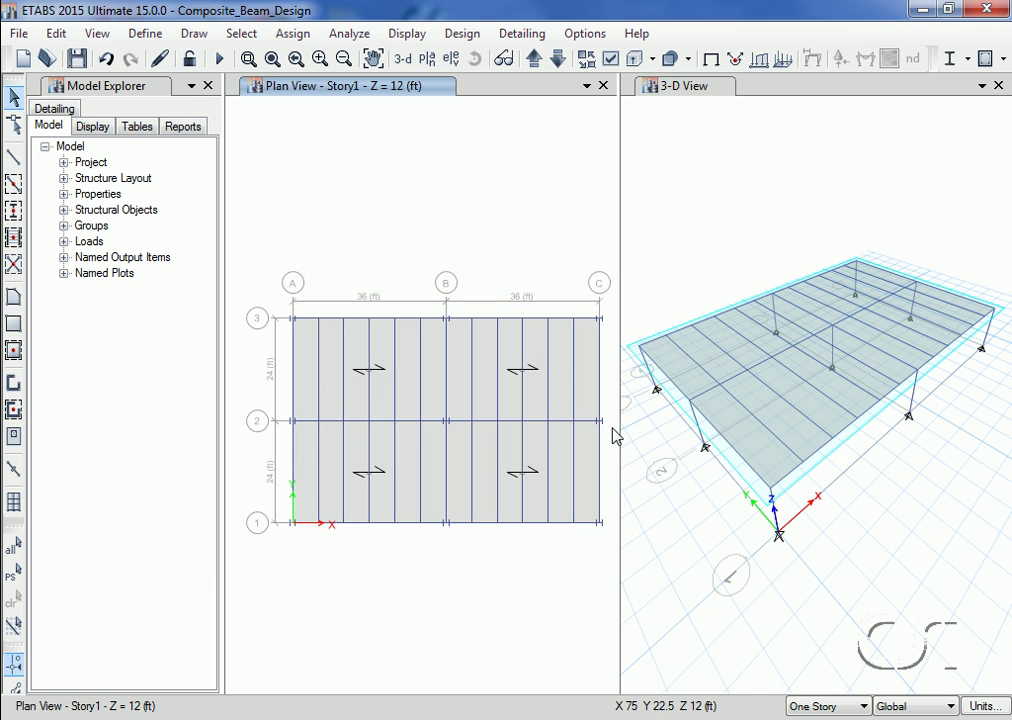
right_click(525, 407)
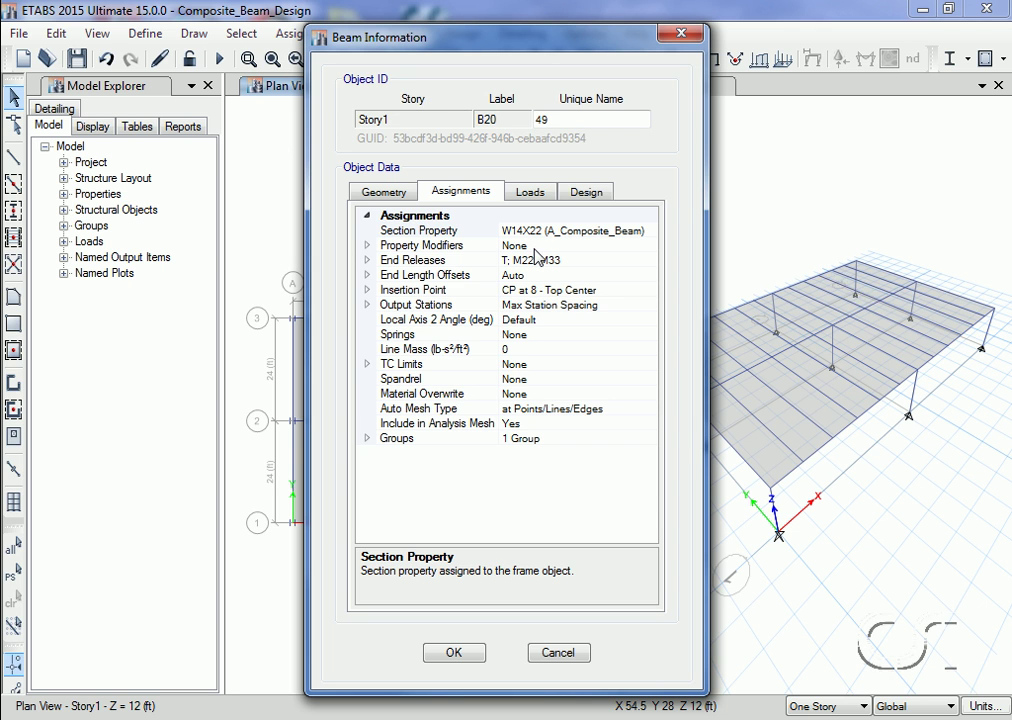
click(592, 198)
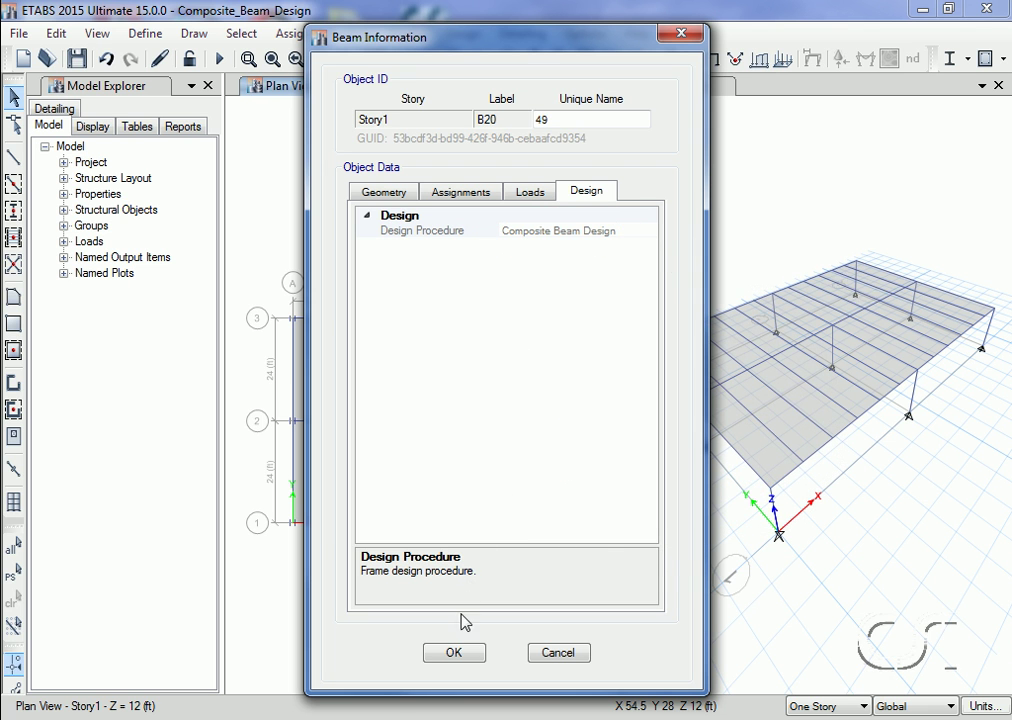
click(453, 653)
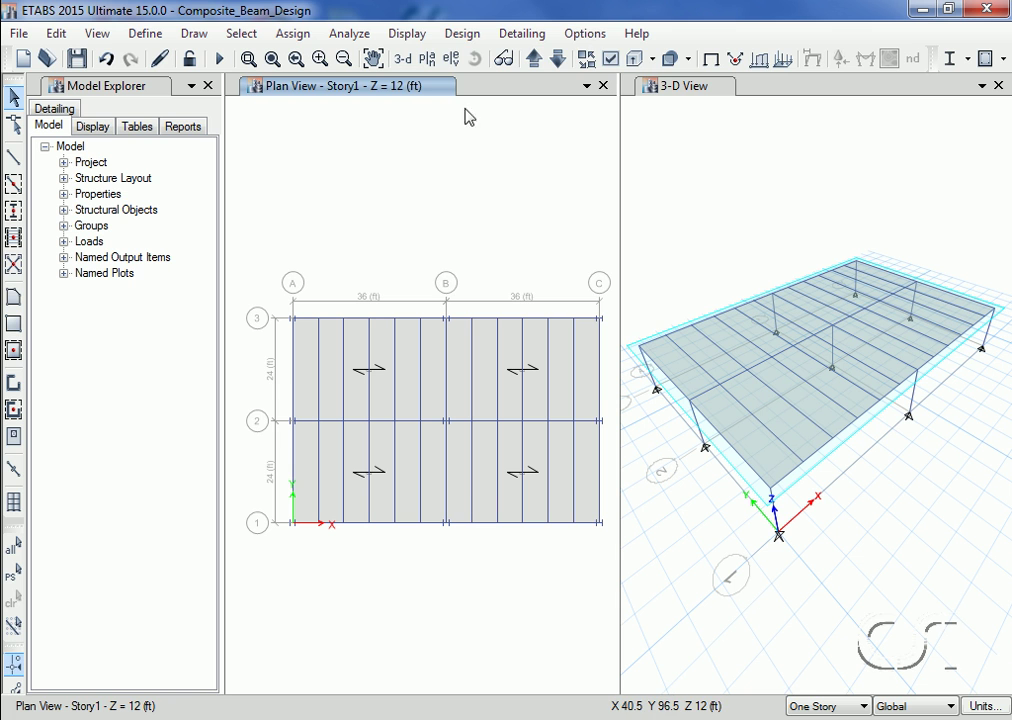
Browse the AISC 360-10 composite preferences: beam, shear stud, camber and deflection tabs
click(464, 35)
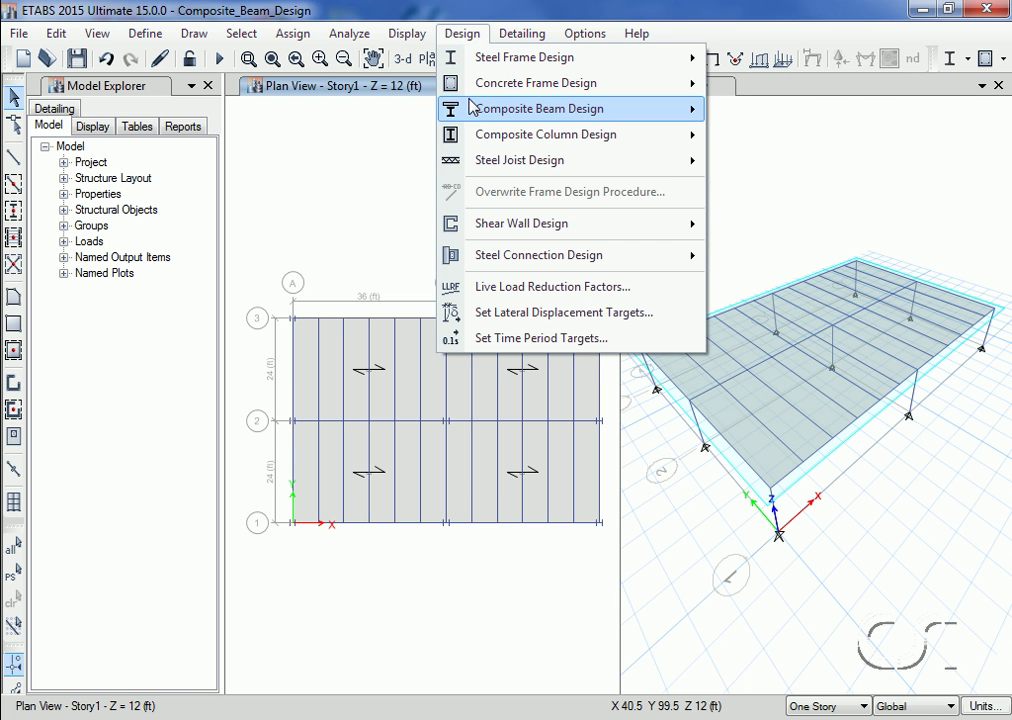
mouse_move(553, 108)
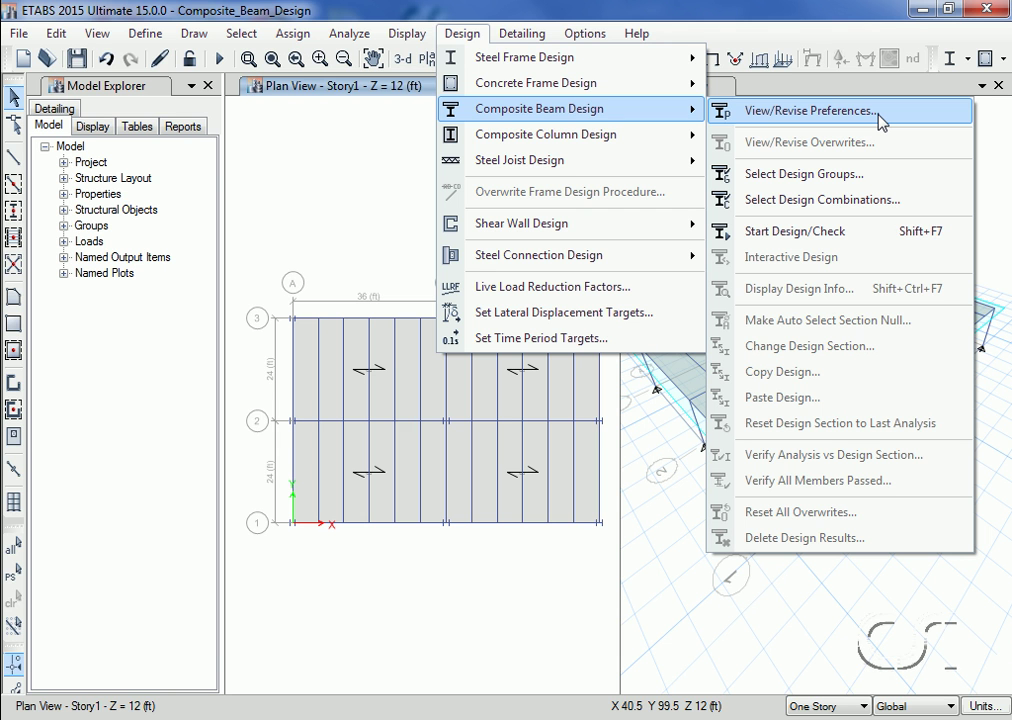
click(882, 121)
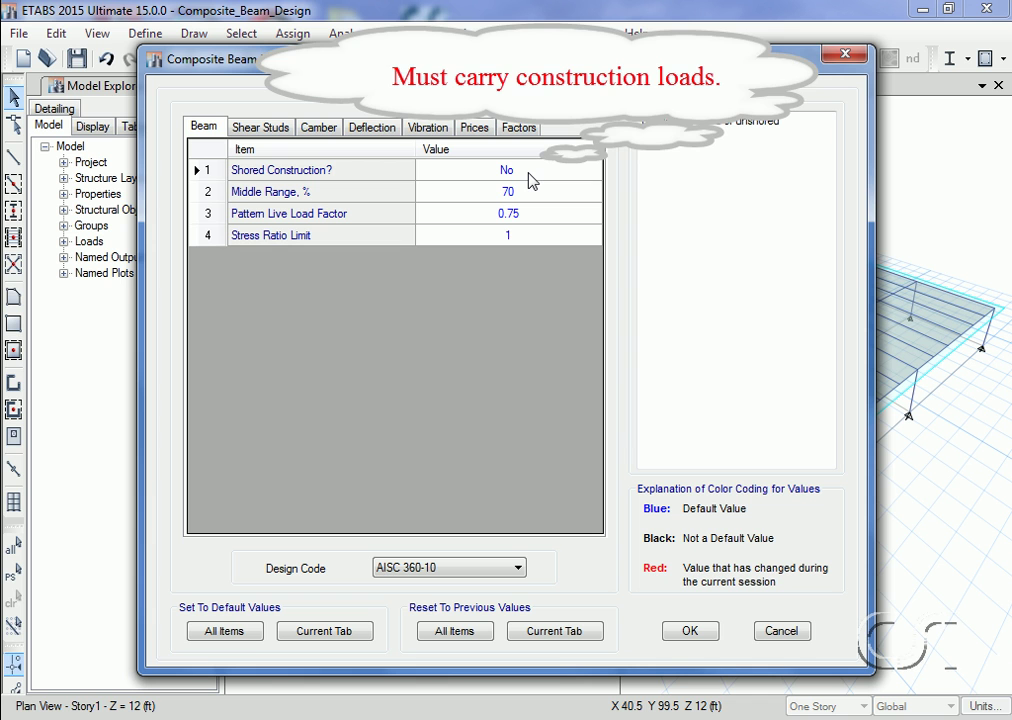
click(281, 129)
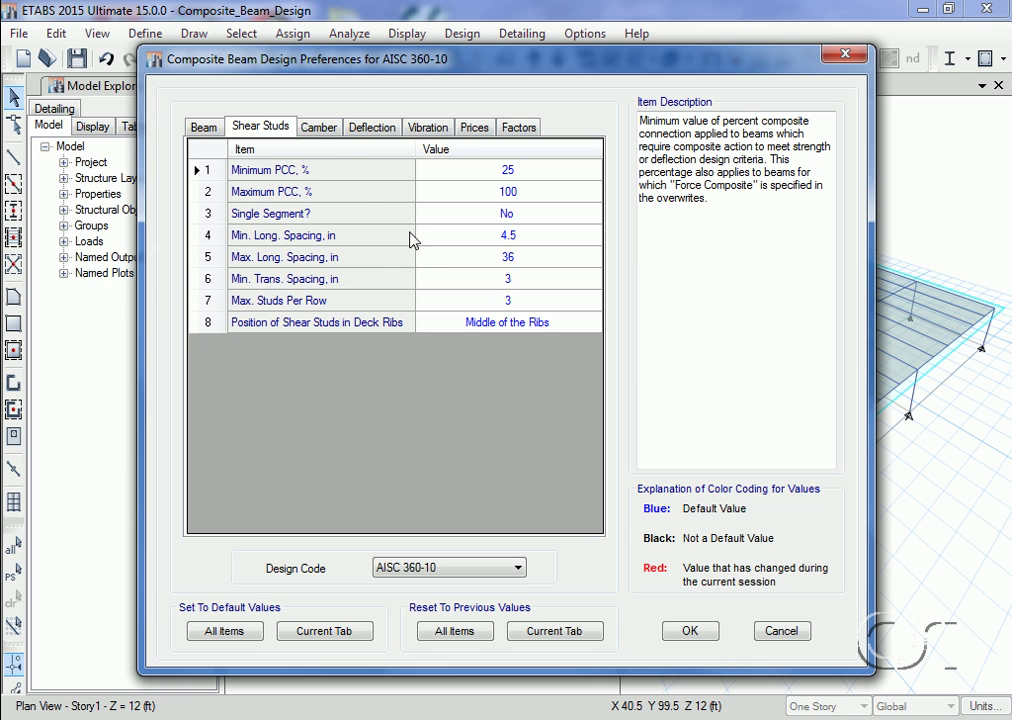
click(329, 133)
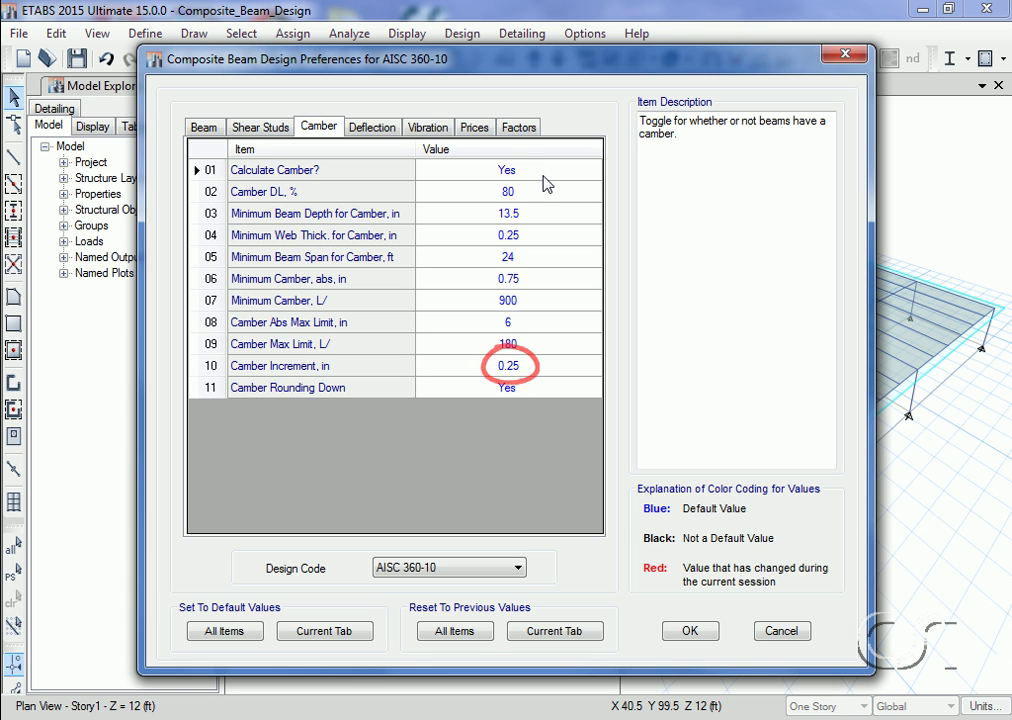
click(386, 135)
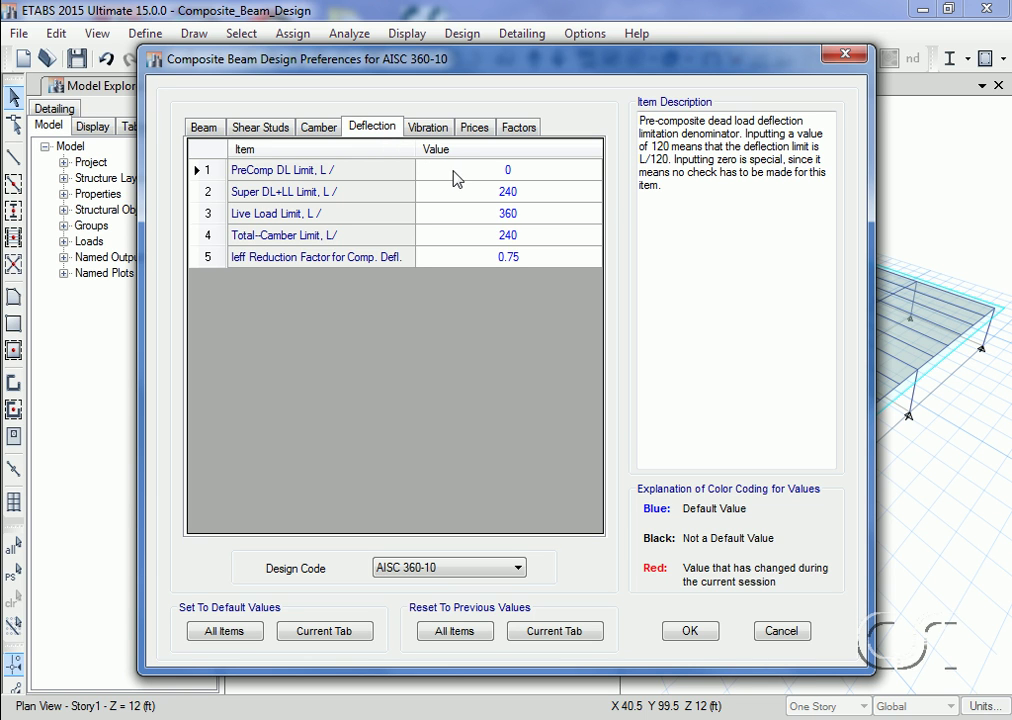
Enter 120 for the PreComp DL deflection limit and 0.05 for vibration damping ratio
click(535, 171)
text(120)
click(433, 137)
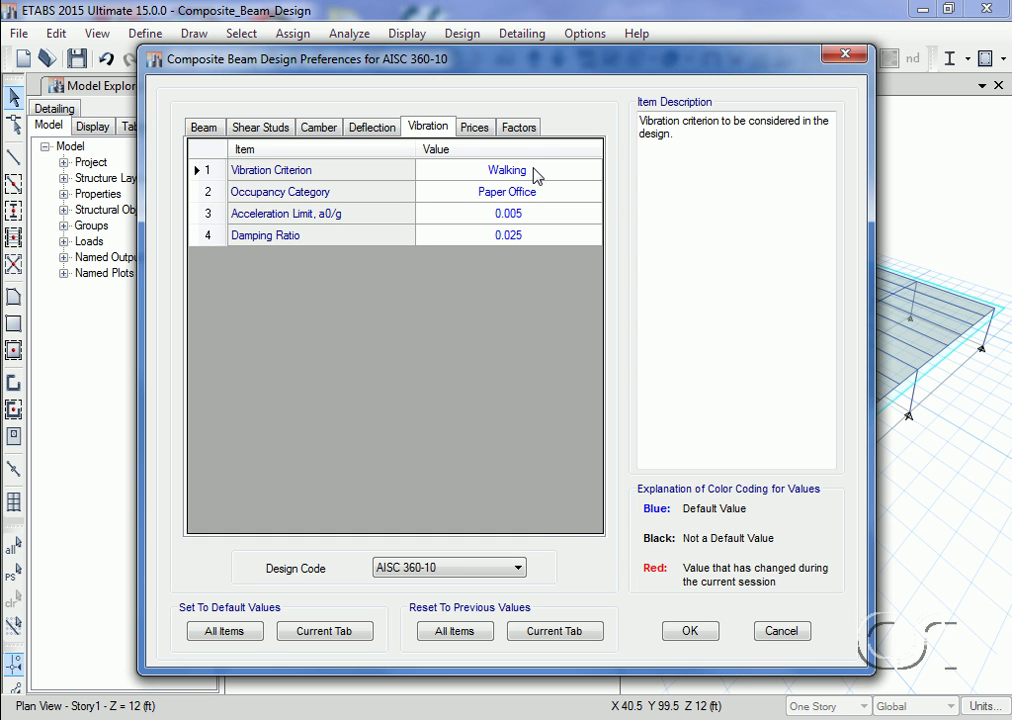
click(531, 235)
drag(531, 235, 514, 235)
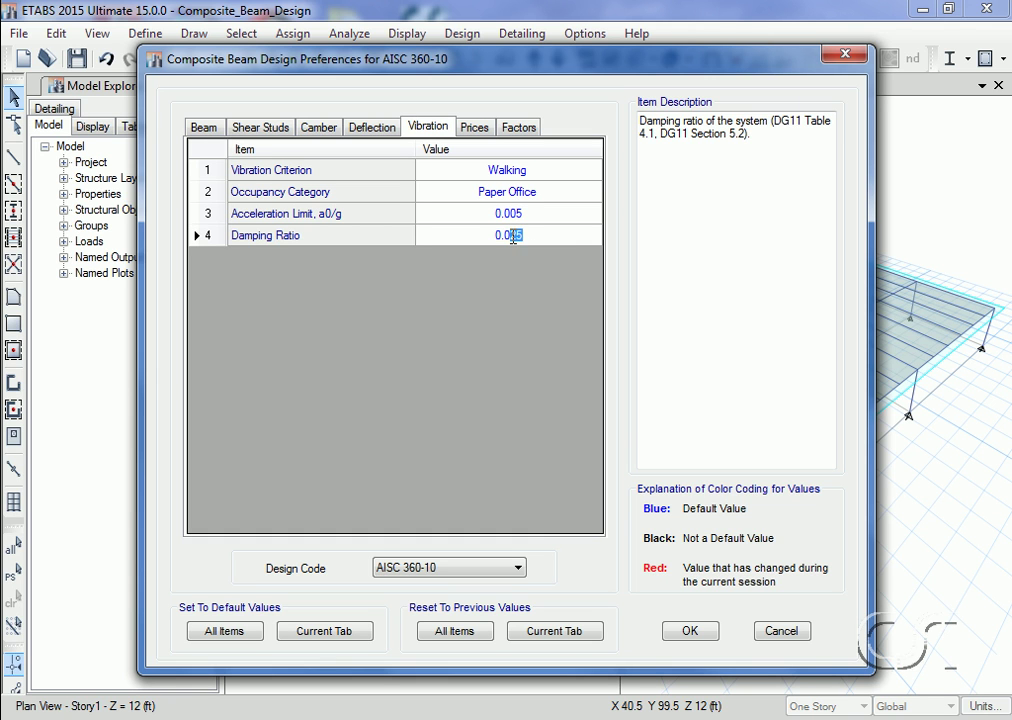
text(5)
click(487, 135)
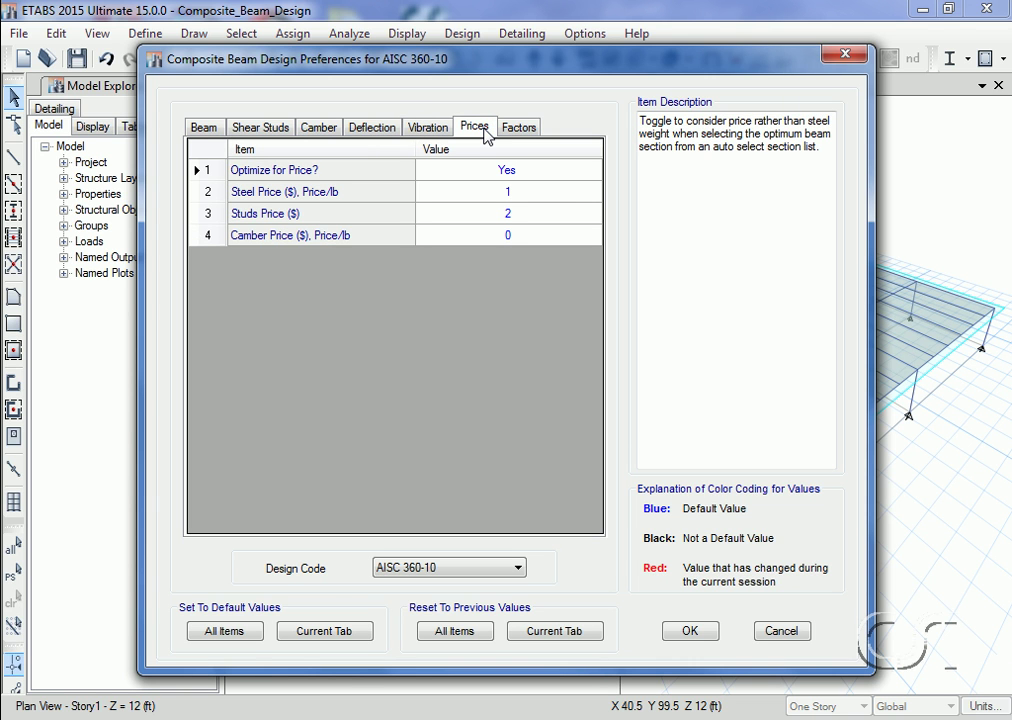
click(532, 175)
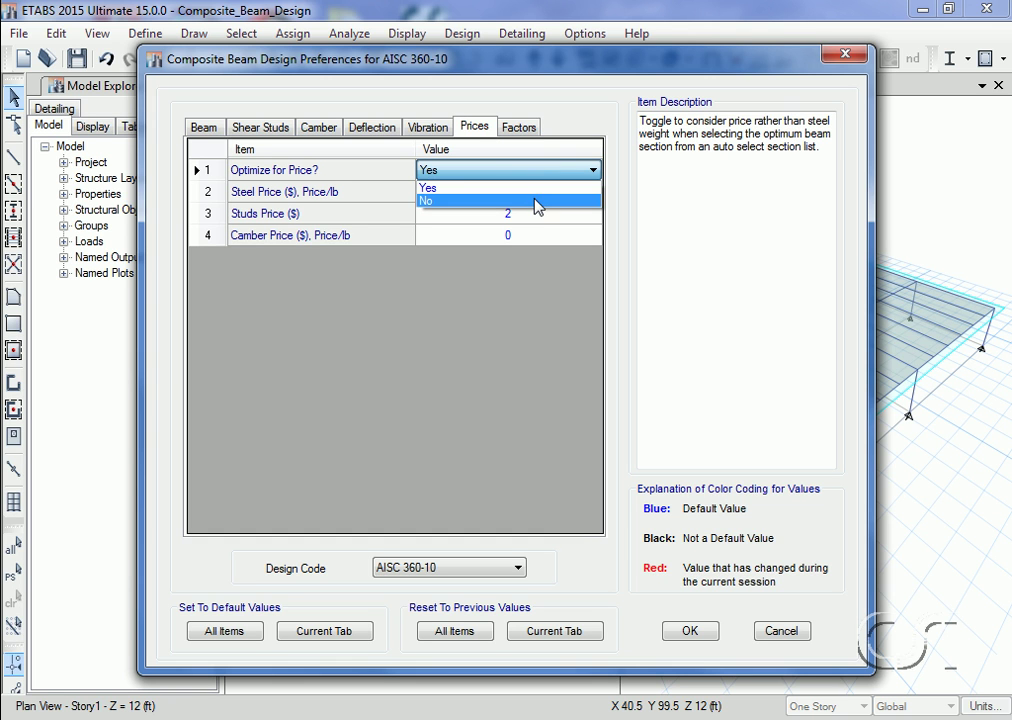
click(536, 201)
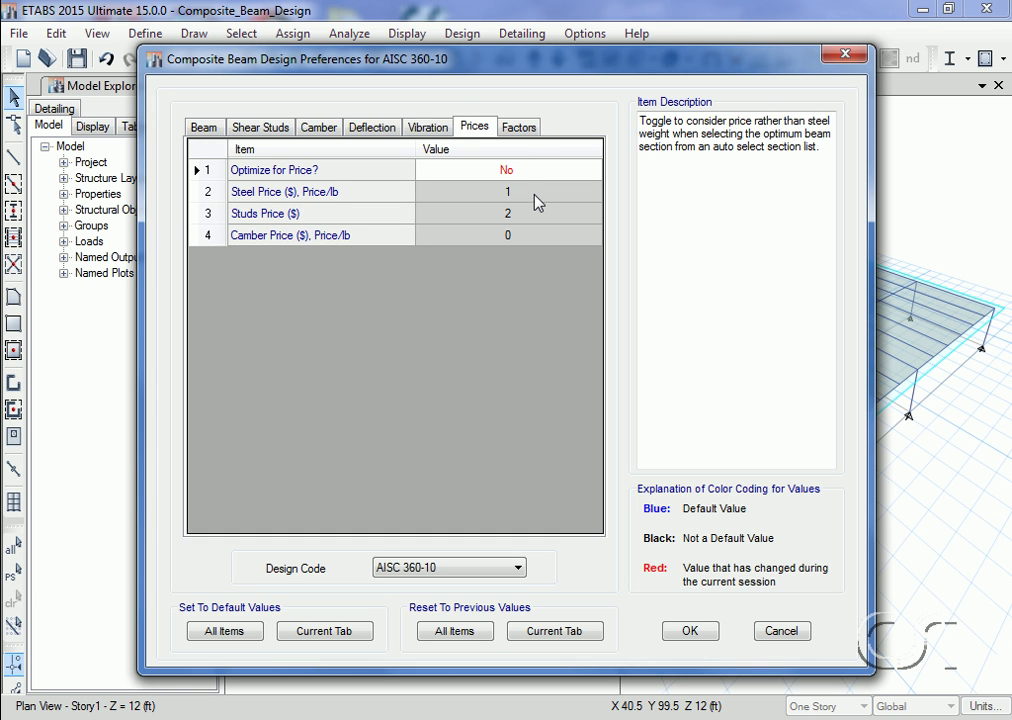
click(516, 128)
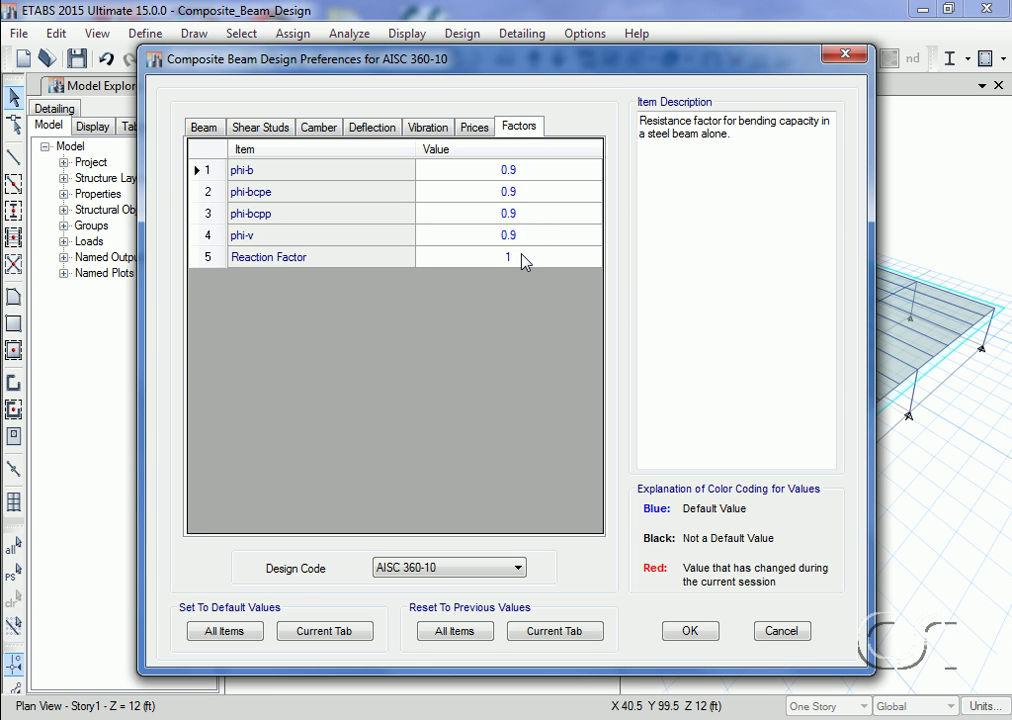
click(520, 571)
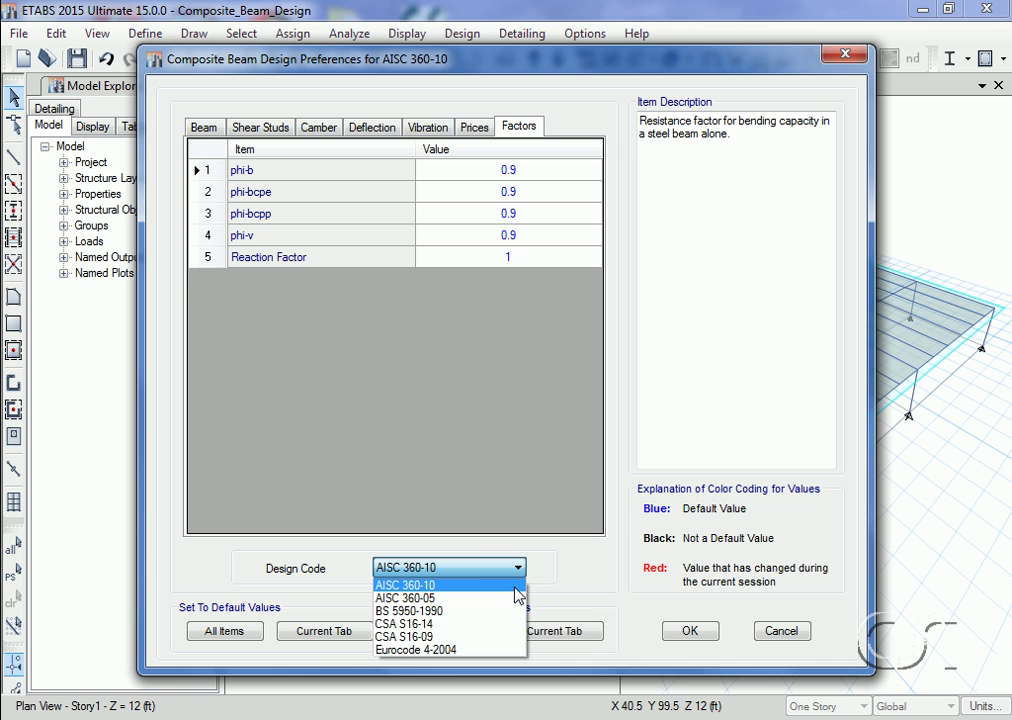
click(452, 592)
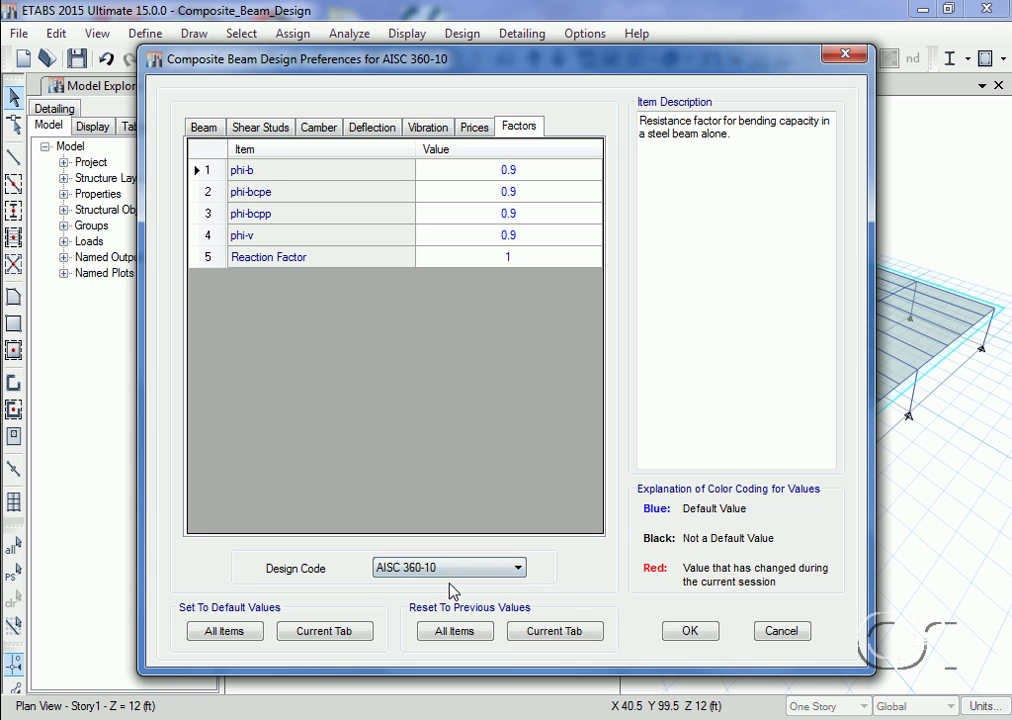
click(690, 631)
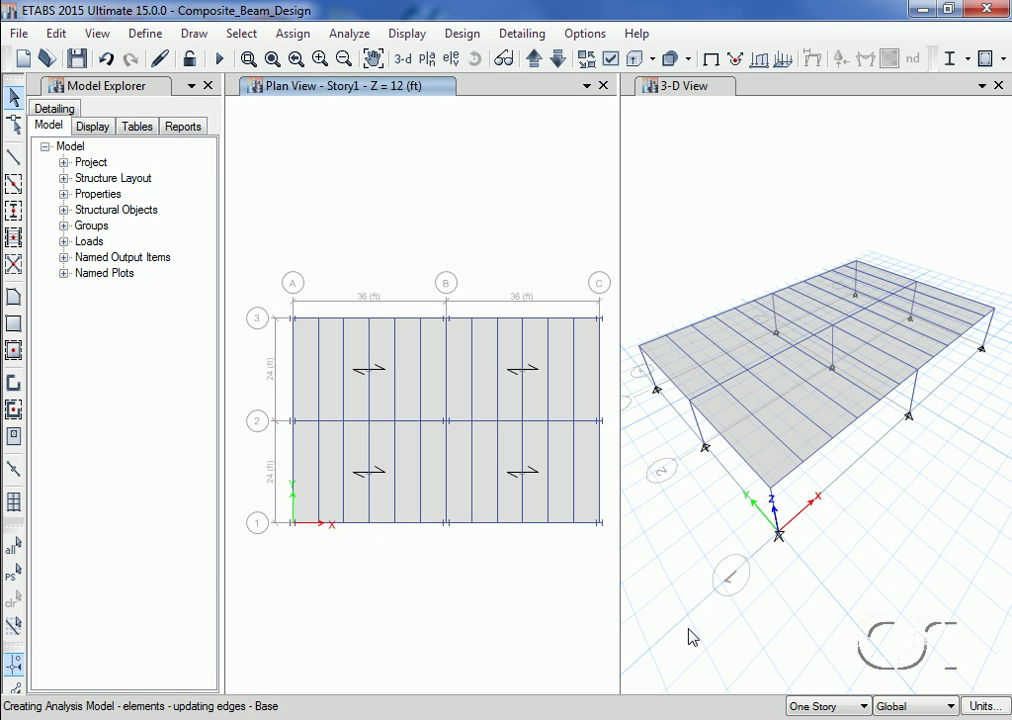
Starting from Live, add a new load pattern SDead of type Super Dead with self-weight multiplier 0
click(148, 36)
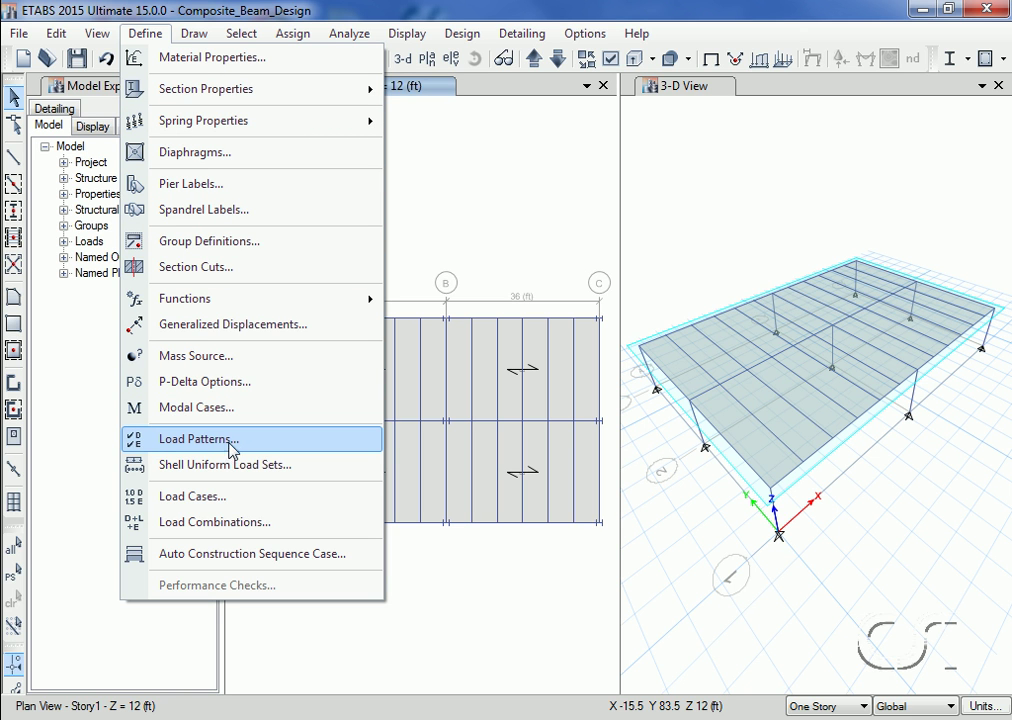
click(252, 446)
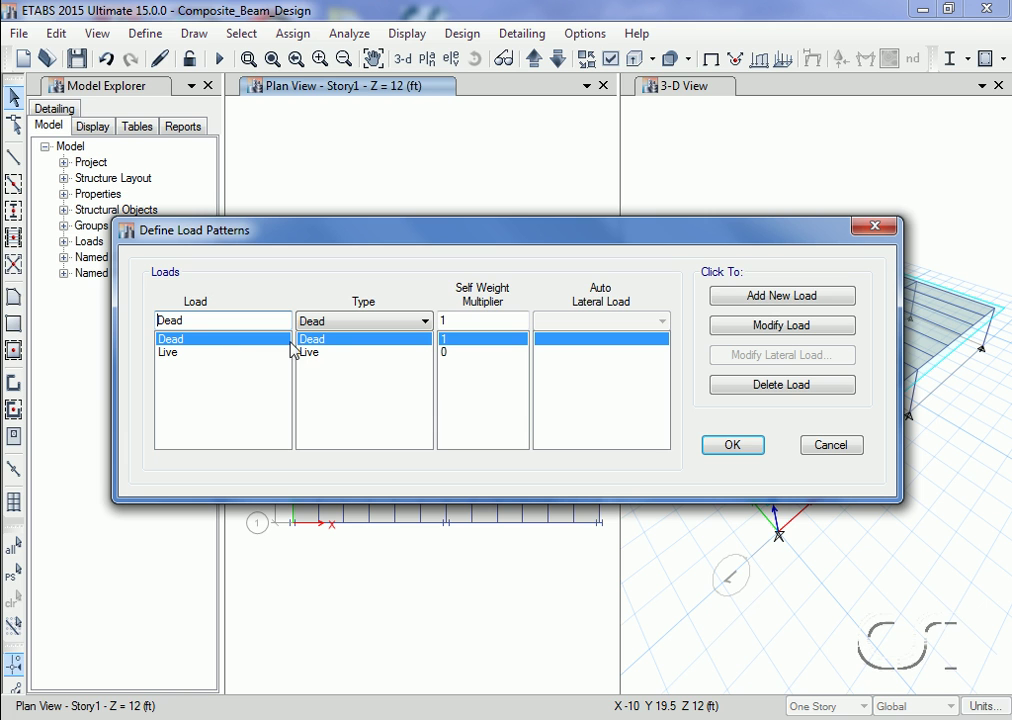
click(451, 356)
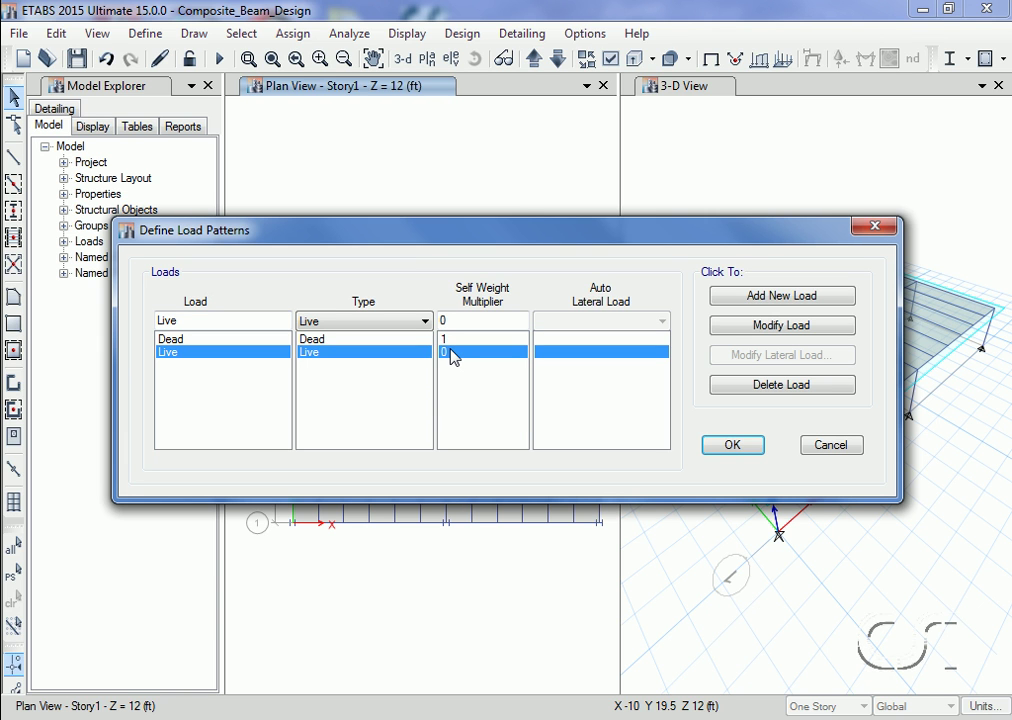
double_click(227, 319)
text(SDead)
click(308, 321)
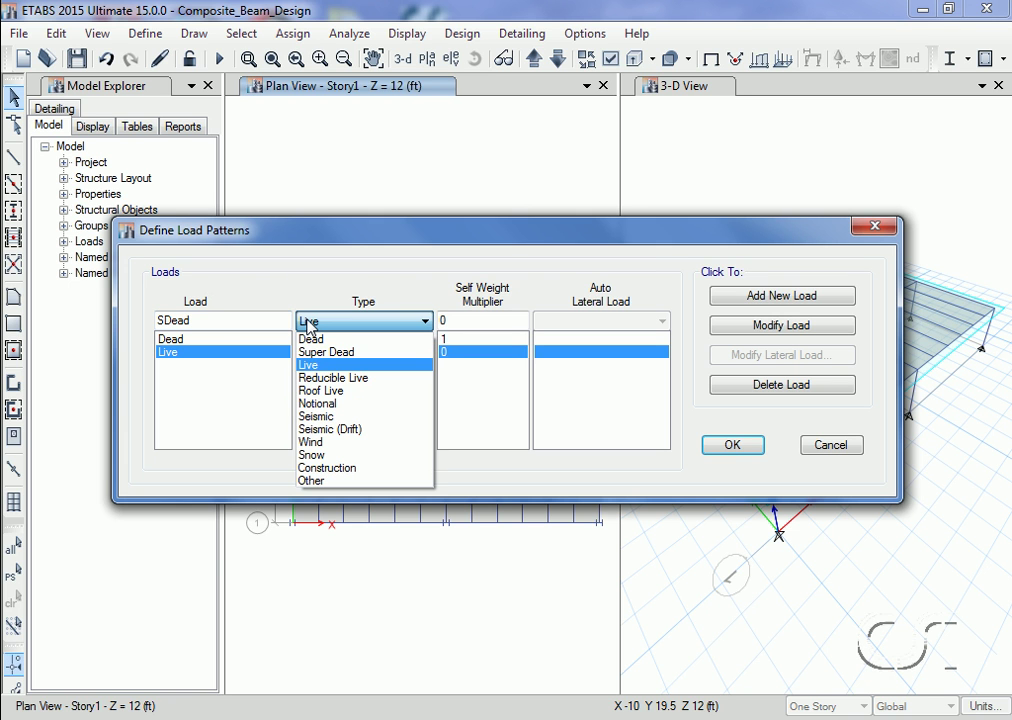
click(346, 353)
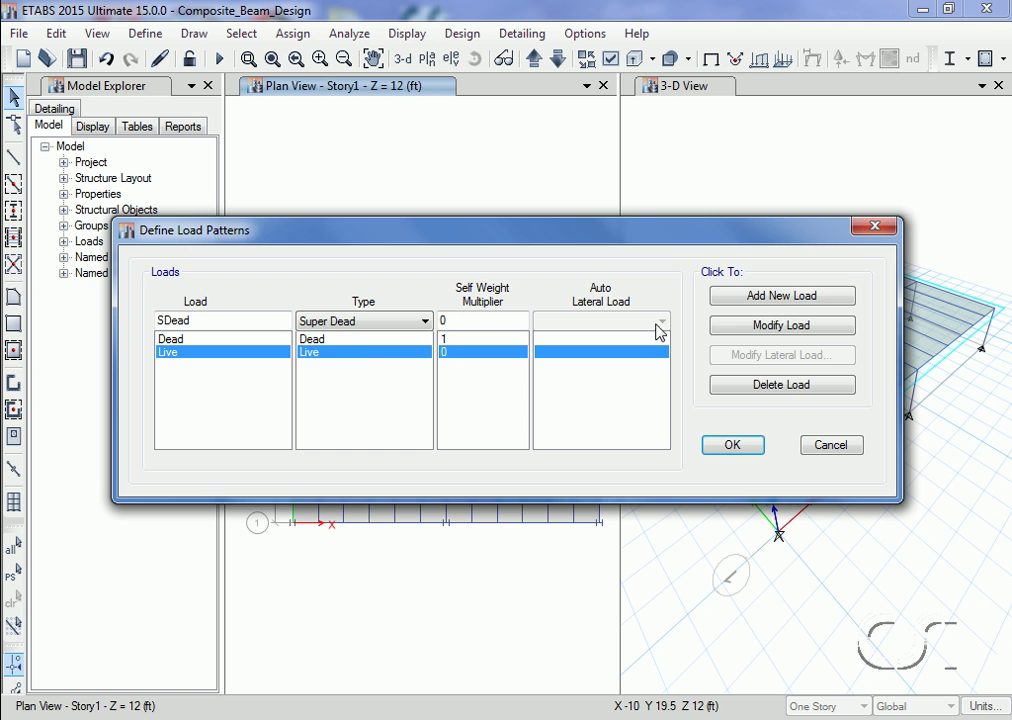
click(729, 298)
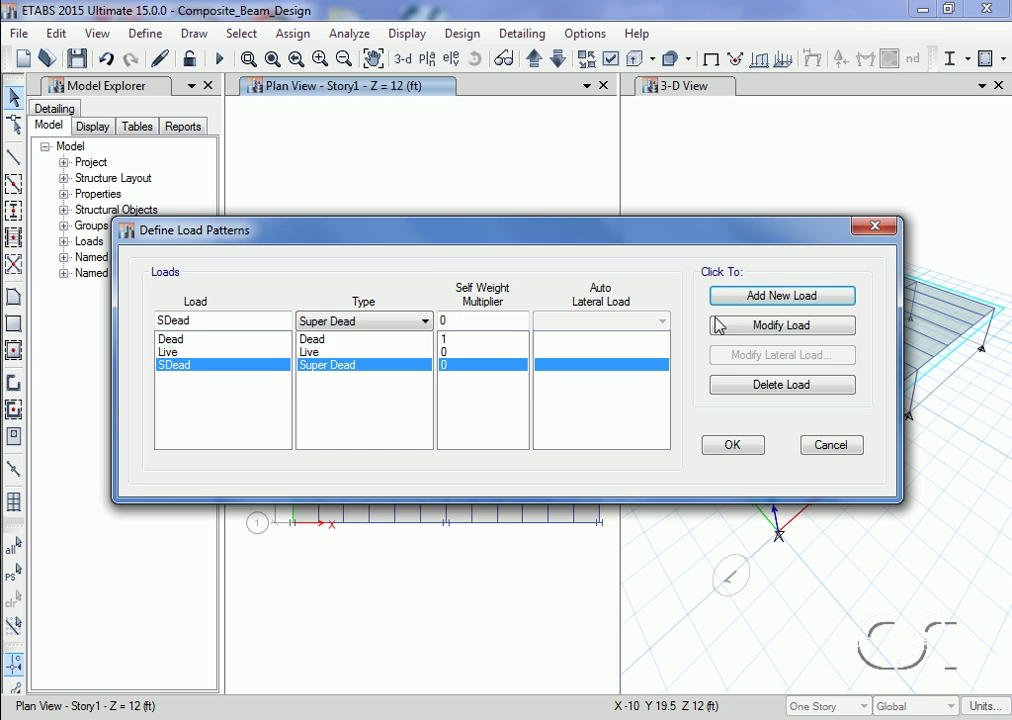
click(730, 447)
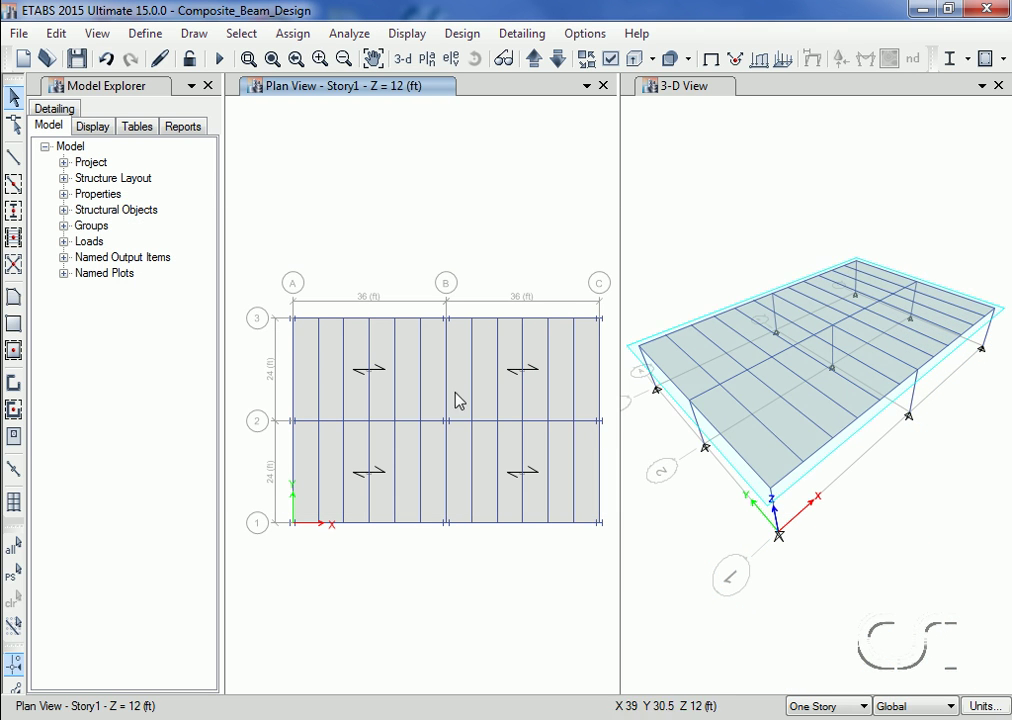
Select the four floor panels in bays A-B and B-C between grids 1 and 3
click(362, 356)
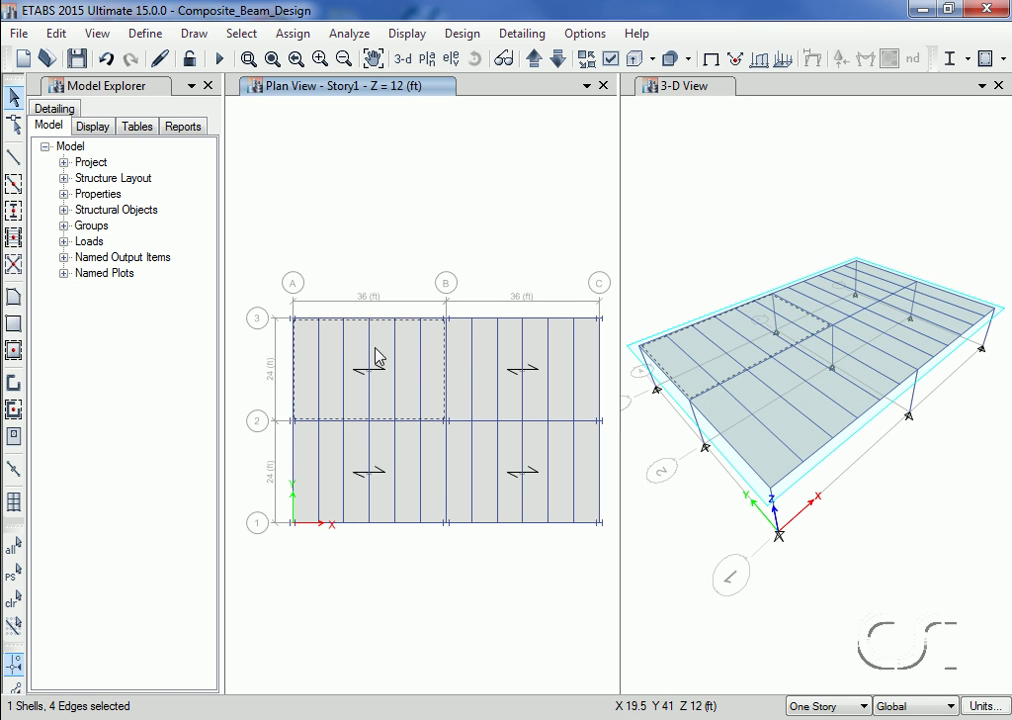
click(483, 357)
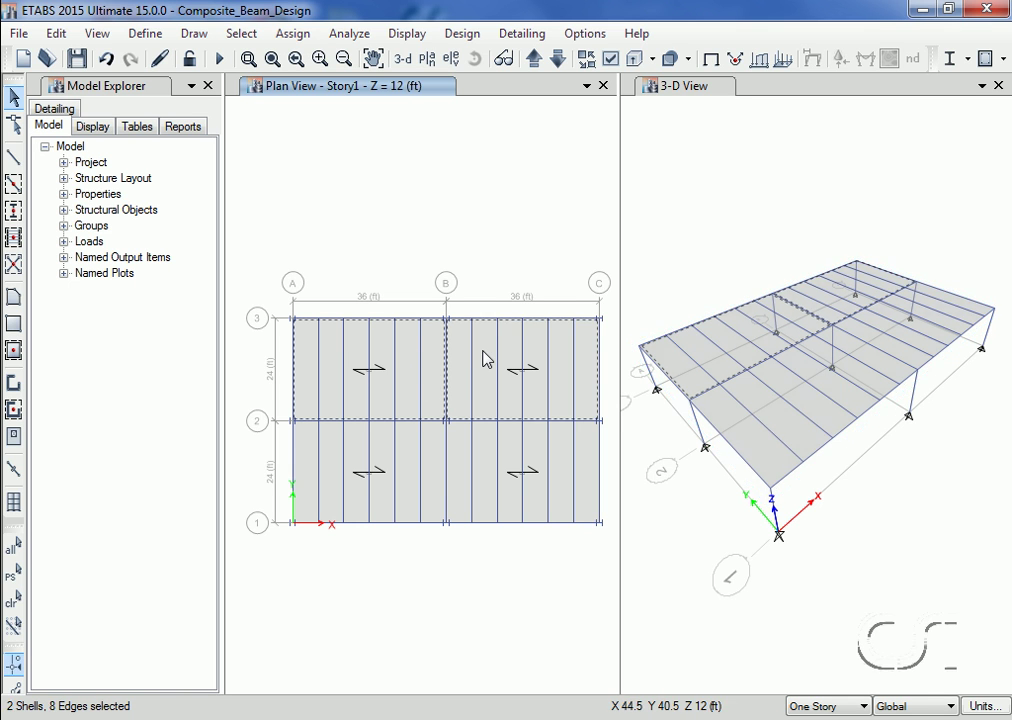
click(481, 458)
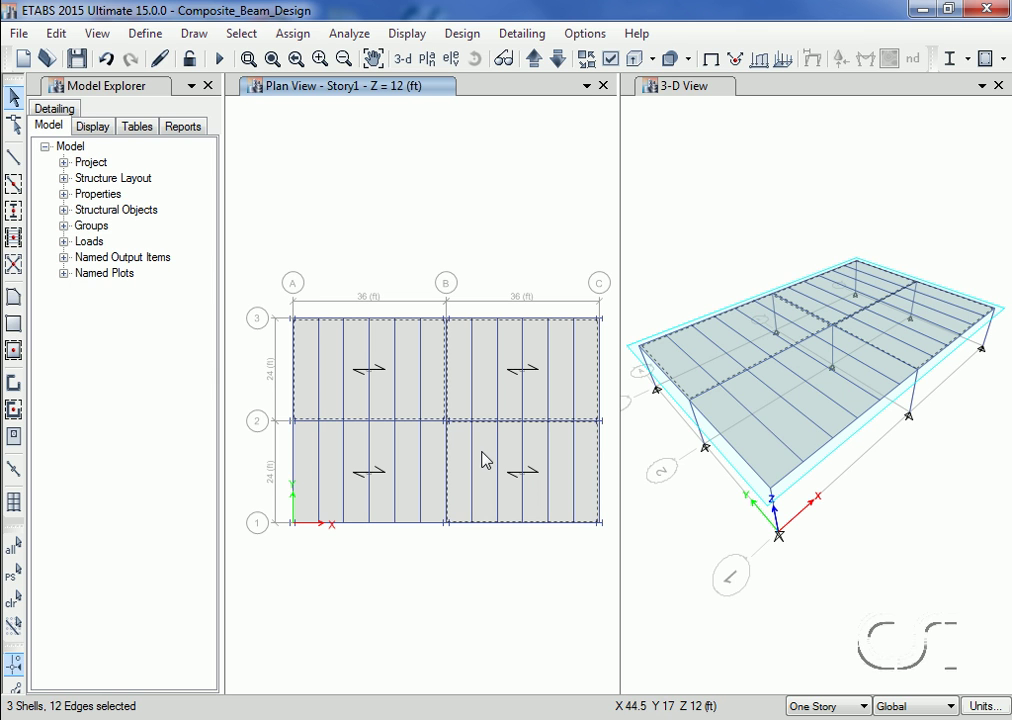
click(410, 460)
Assign the selected panels a 20 lb/ft² uniform gravity load under SDead
click(303, 38)
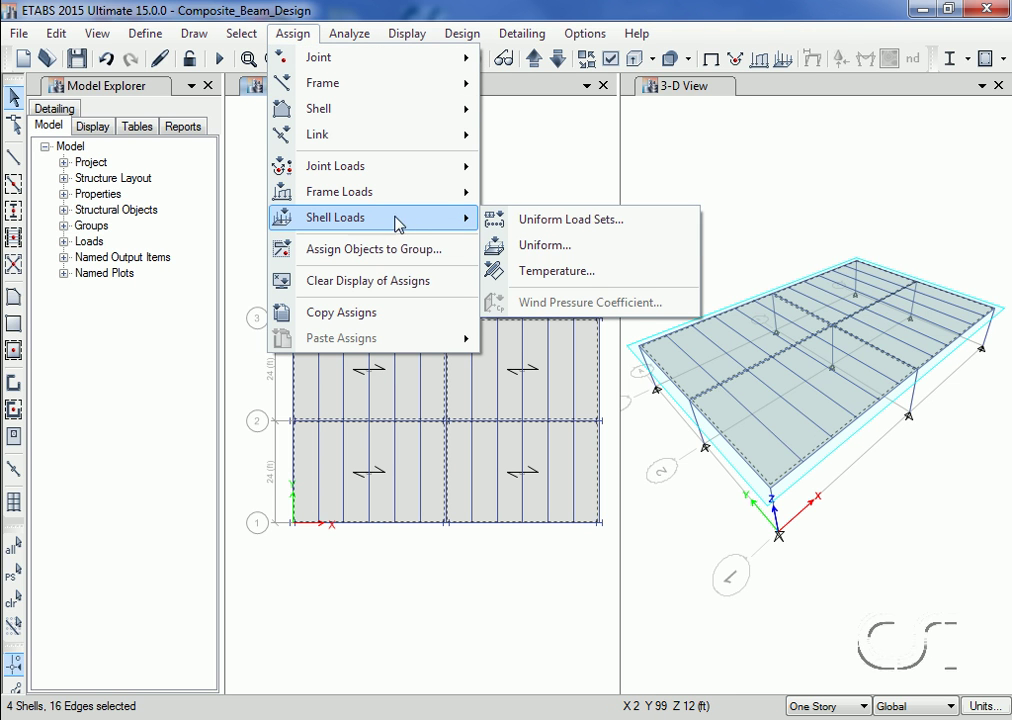
mouse_move(335, 217)
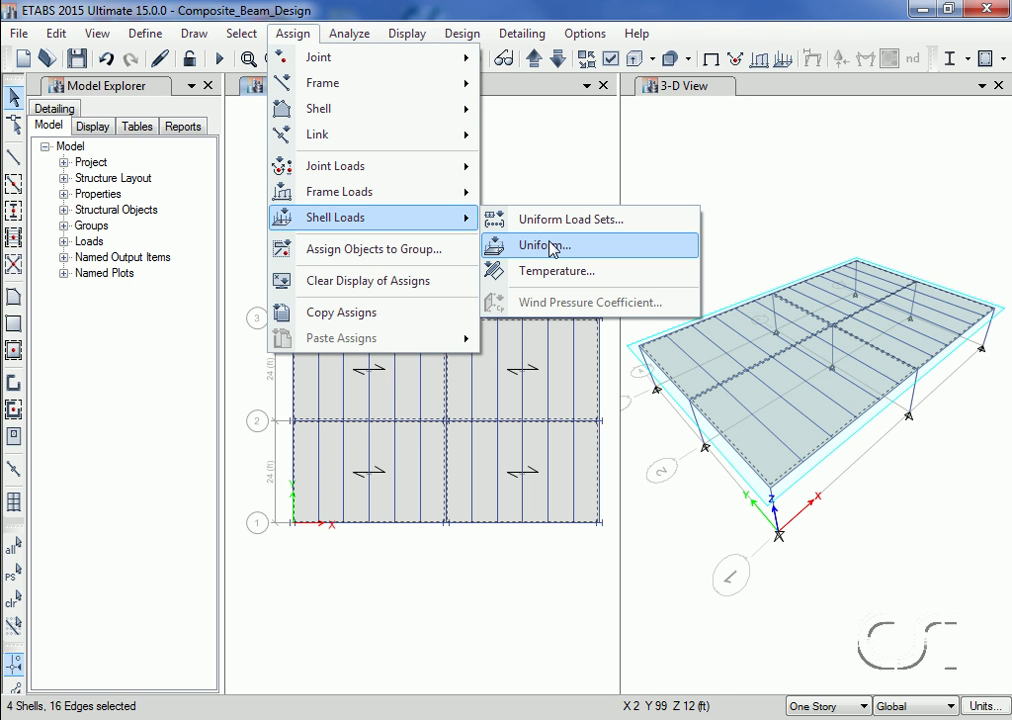
click(553, 248)
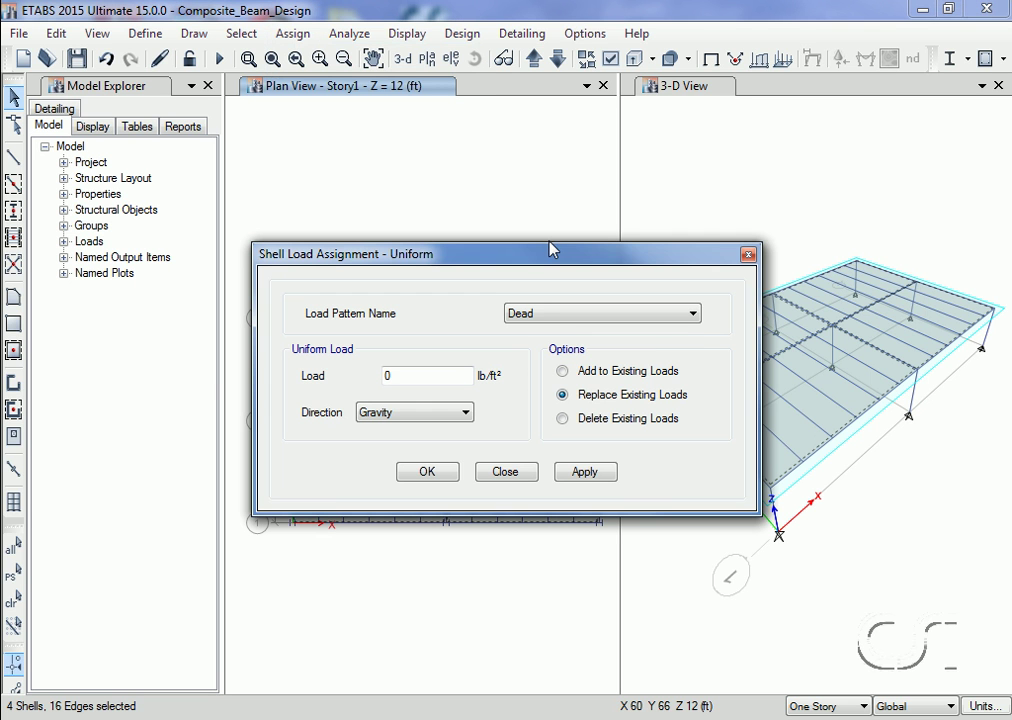
click(545, 318)
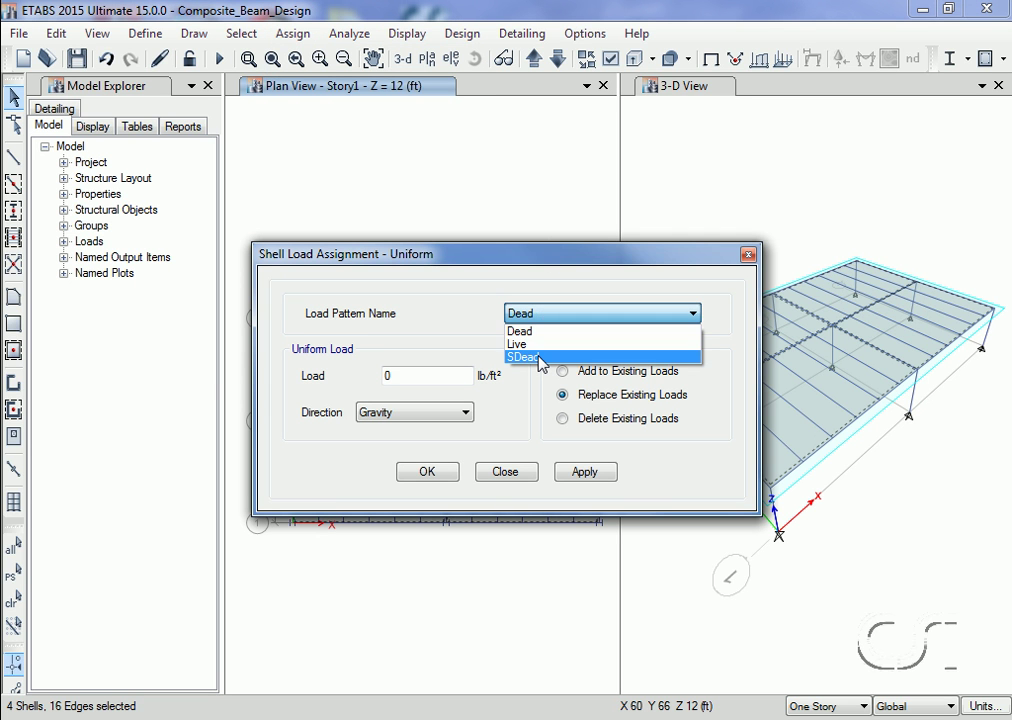
click(540, 358)
click(438, 379)
double_click(438, 379)
text(20)
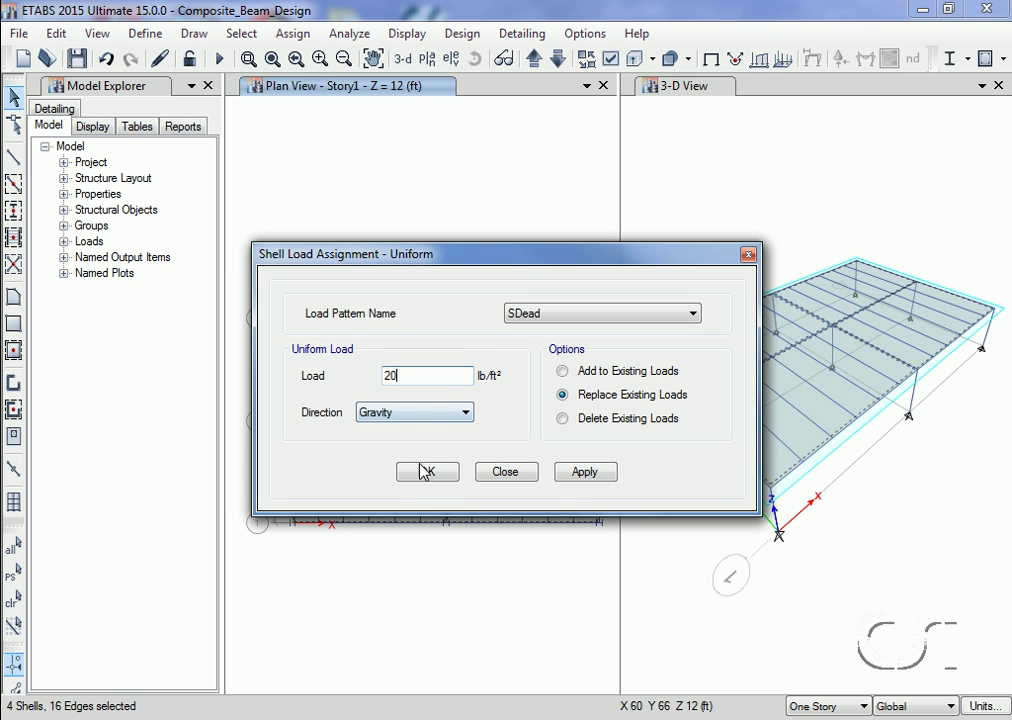
click(427, 474)
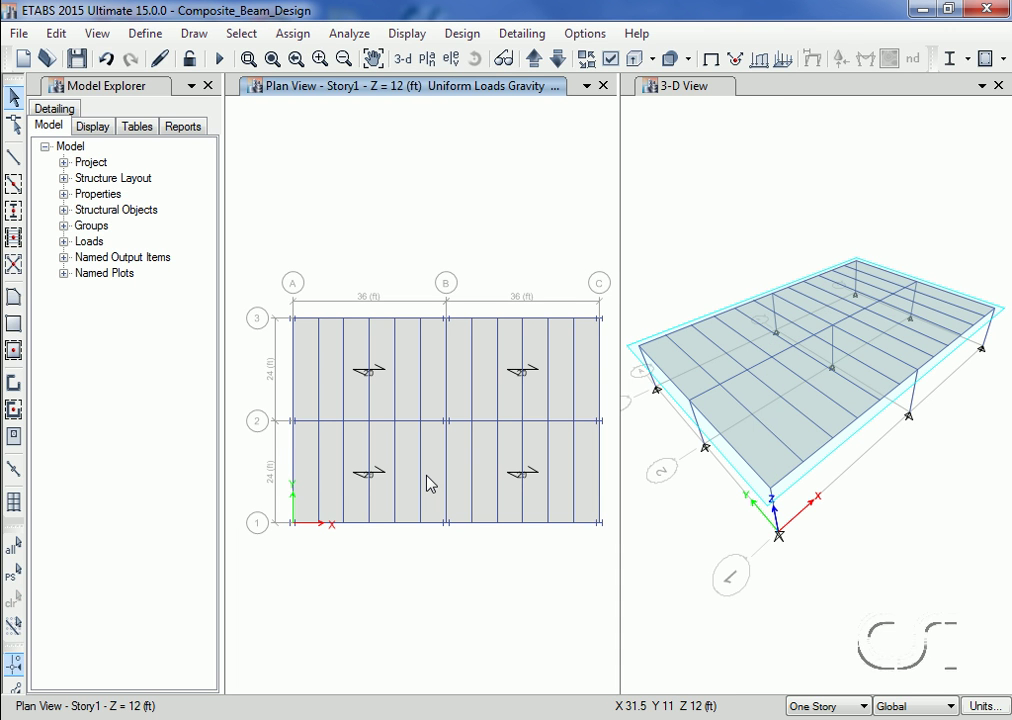
Give the middle beam of bay A-B, 2-3 a 5 kip SDead point load at relative distance 0.5
click(369, 392)
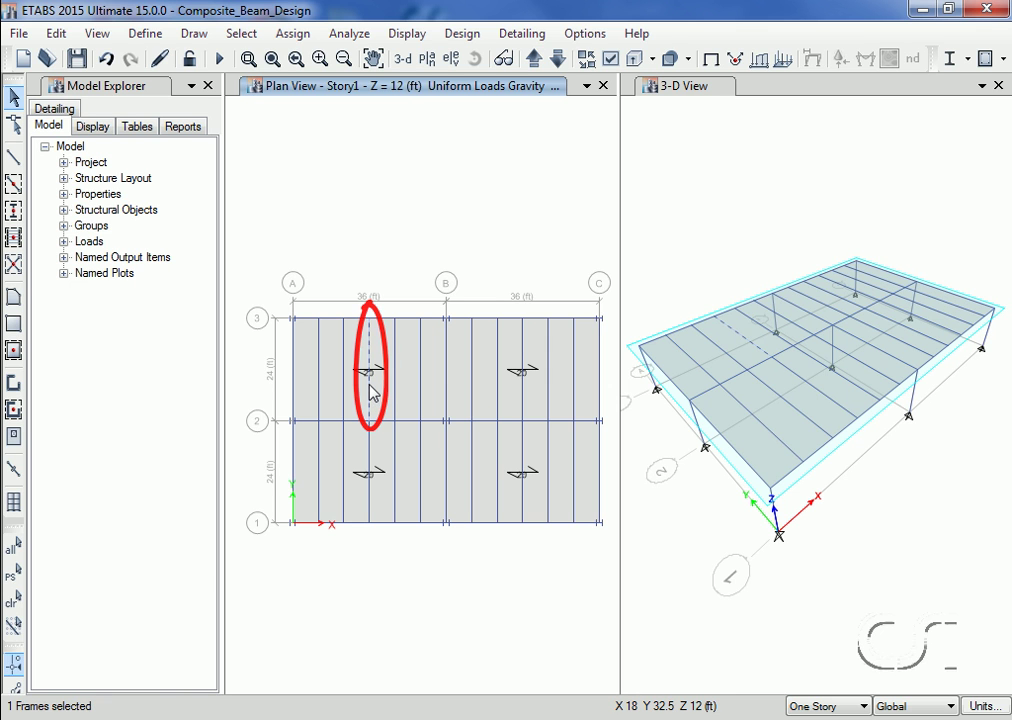
click(296, 36)
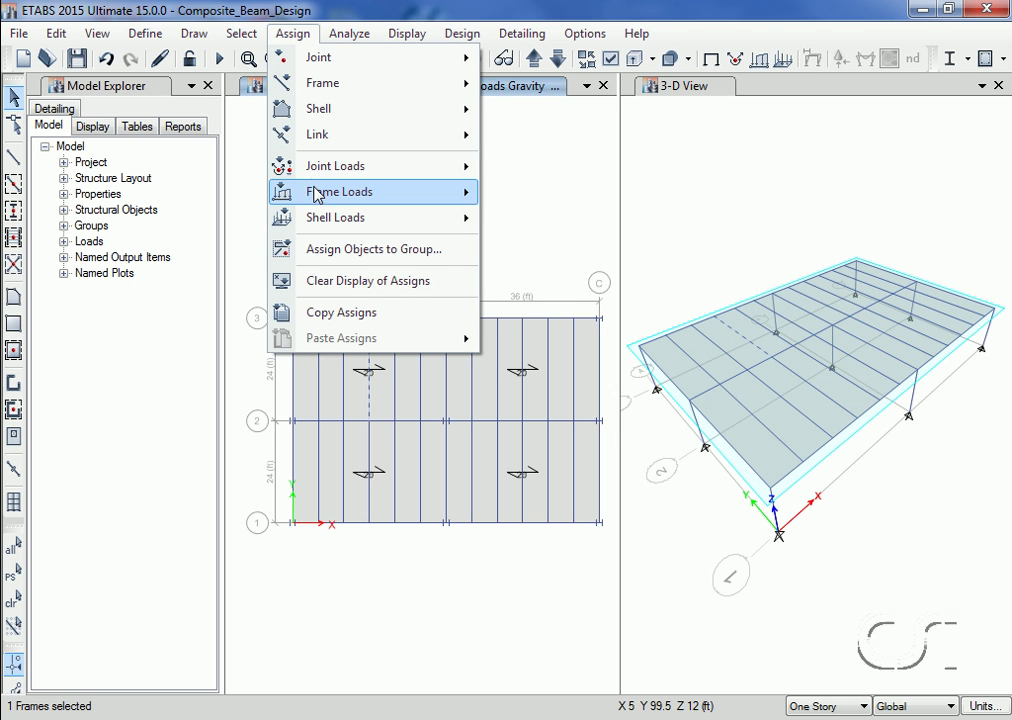
mouse_move(340, 192)
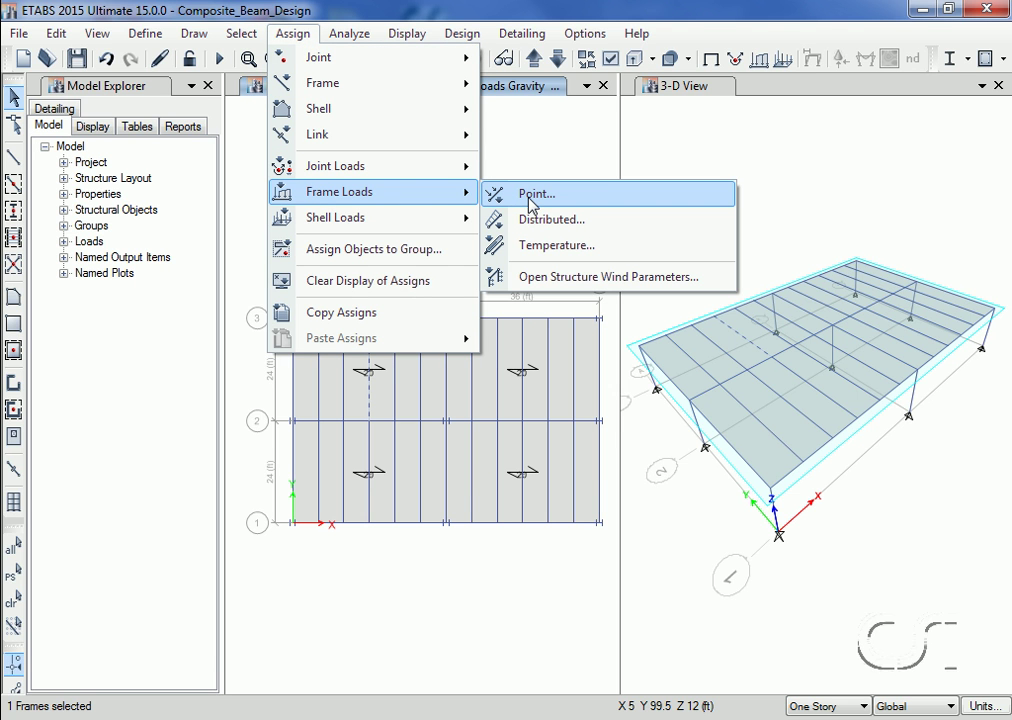
click(532, 197)
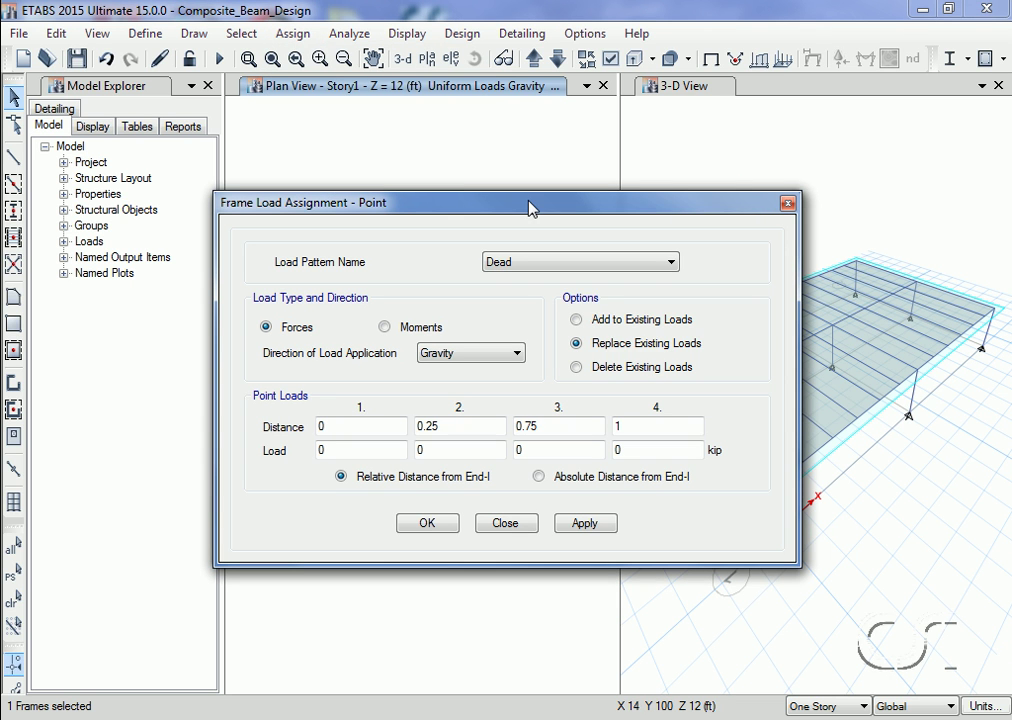
click(535, 262)
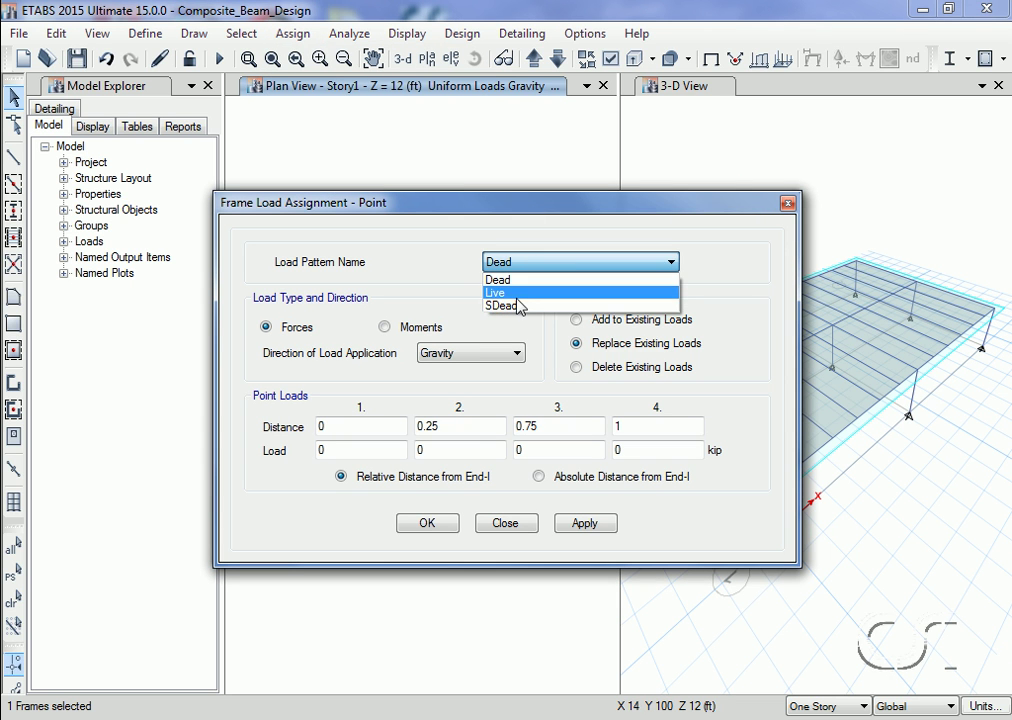
click(519, 306)
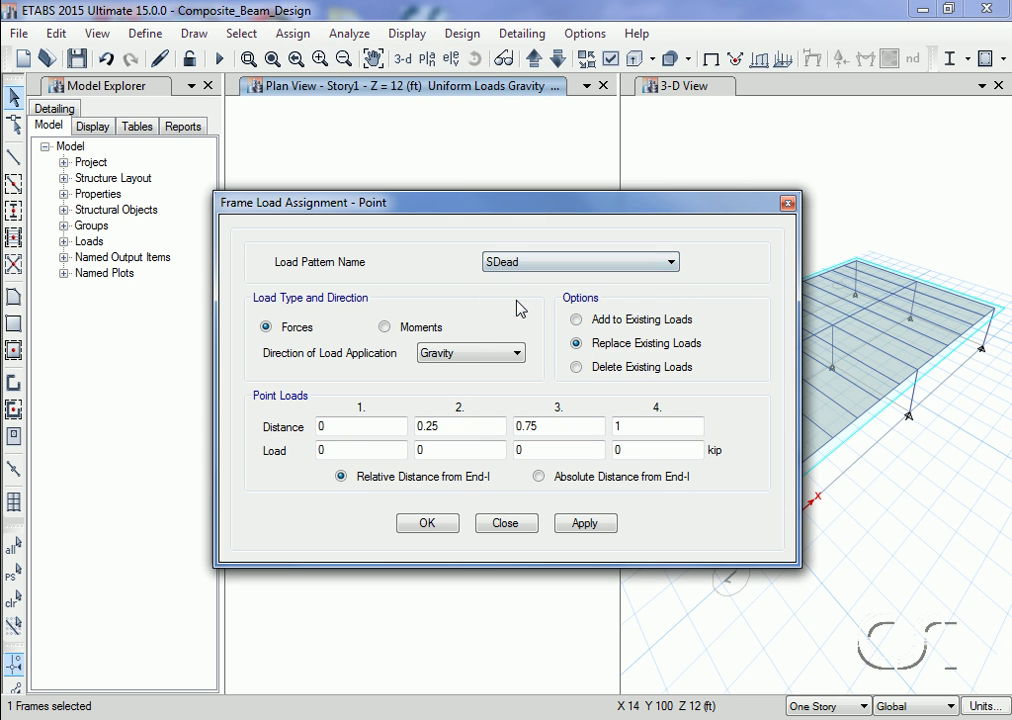
click(369, 426)
text(.5)
click(349, 450)
double_click(349, 450)
text(5)
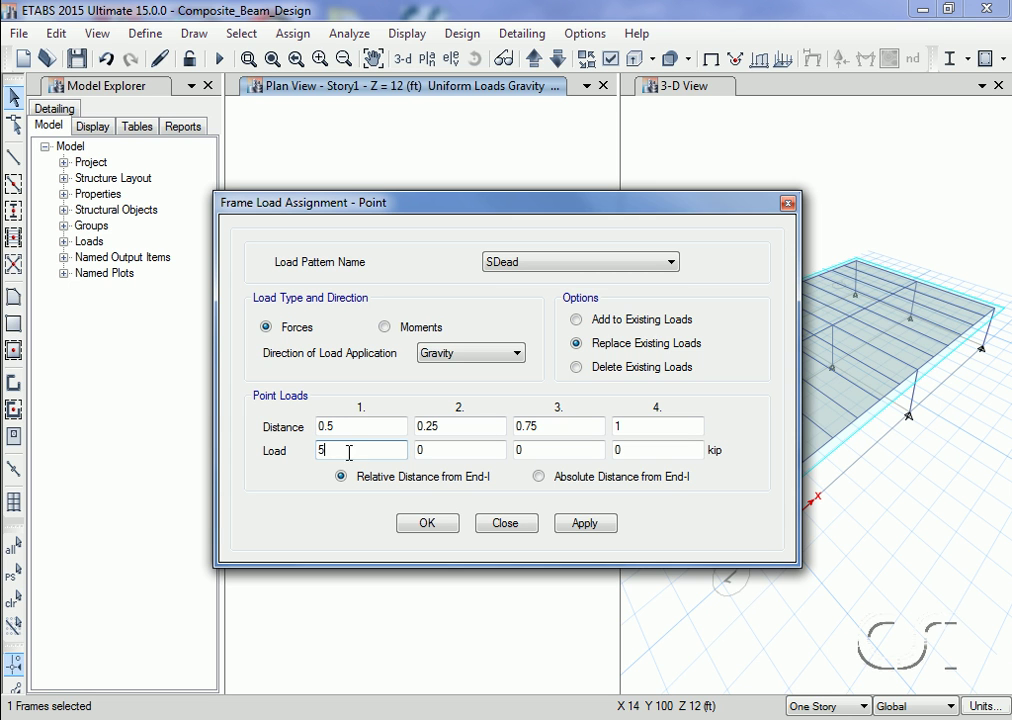
click(421, 523)
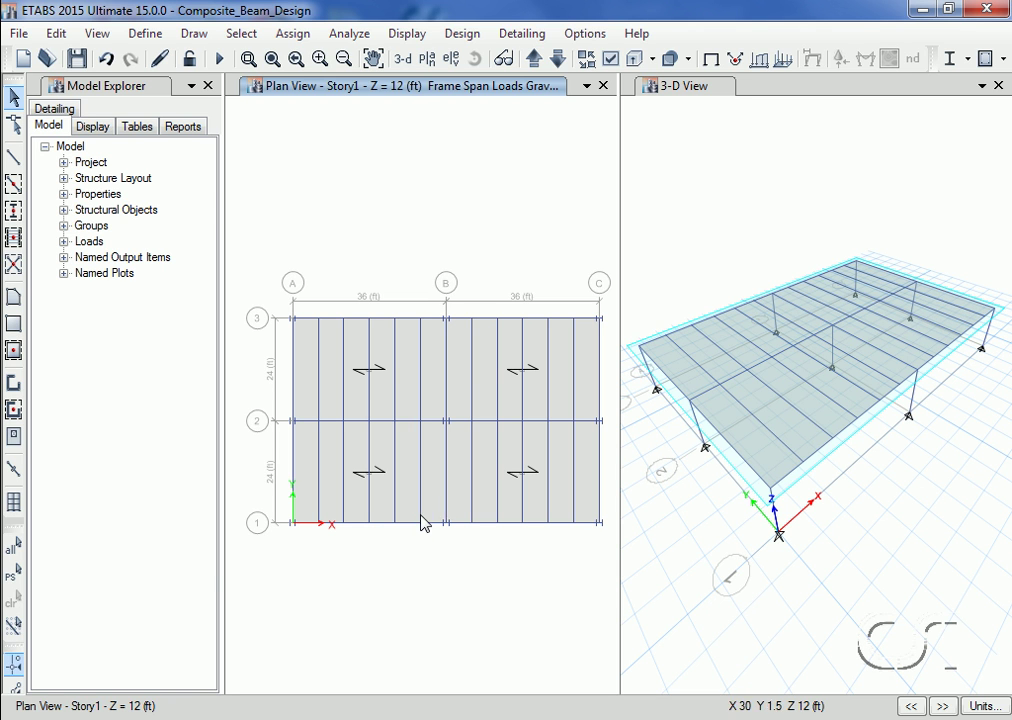
Assign the bay A-B, 2-3 floor panel a 150 lb/ft² uniform Live load
click(383, 408)
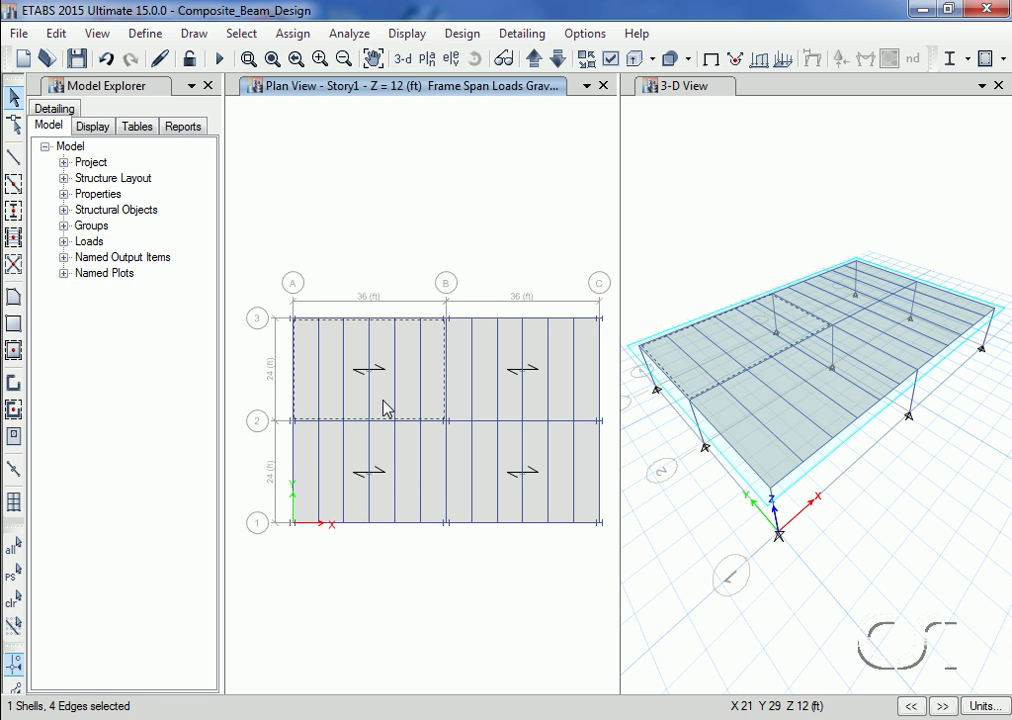
click(296, 36)
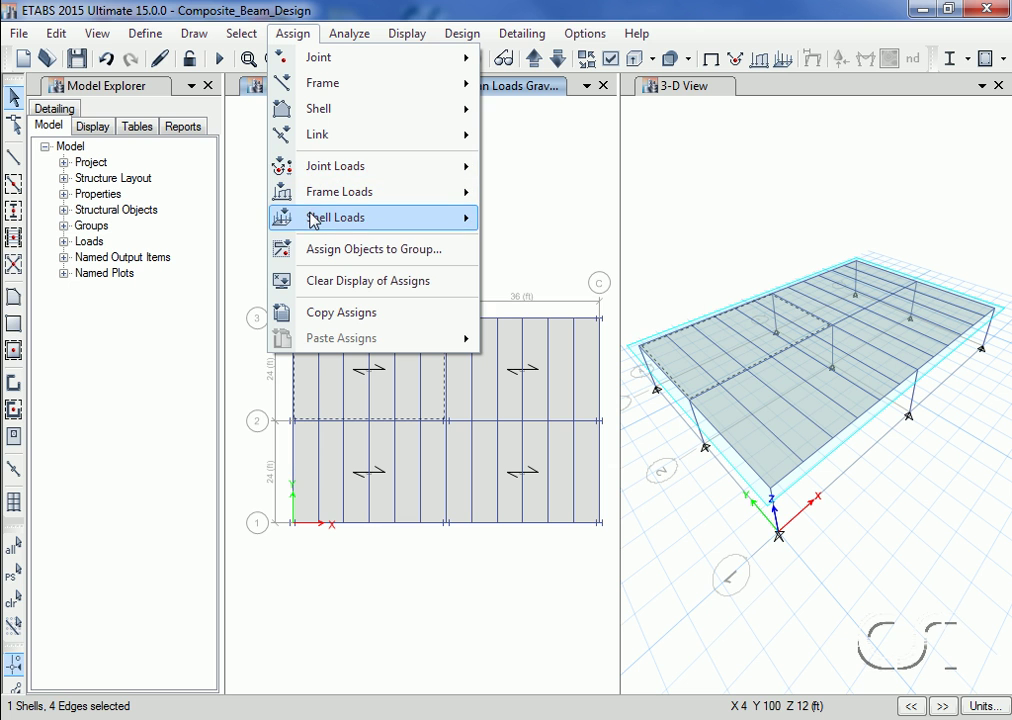
mouse_move(340, 217)
click(527, 247)
click(549, 314)
click(537, 345)
double_click(424, 374)
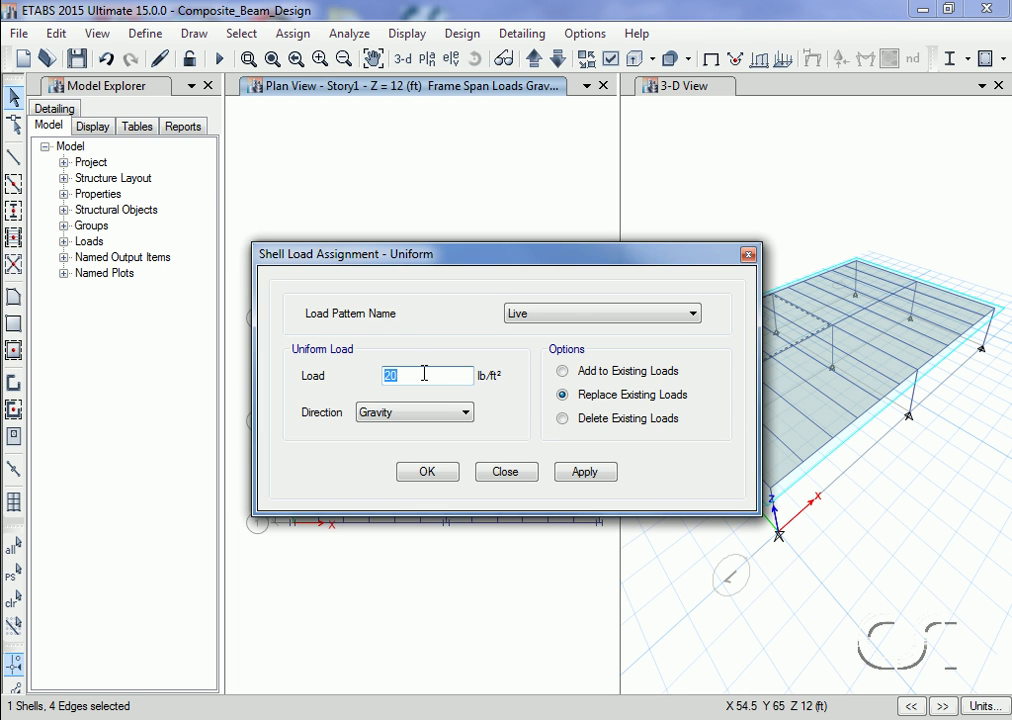
text(150)
click(428, 474)
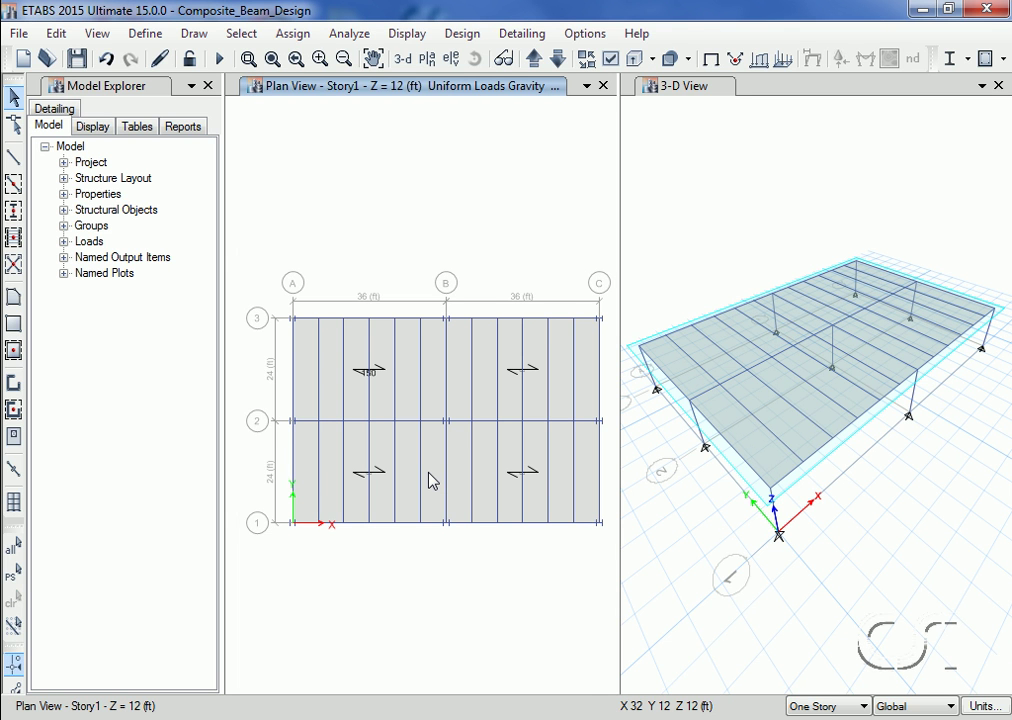
Replace the Live load on panels B-C 2-3, B-C 1-2 and A-B 1-2 with 50 lb/ft²
click(484, 404)
click(488, 451)
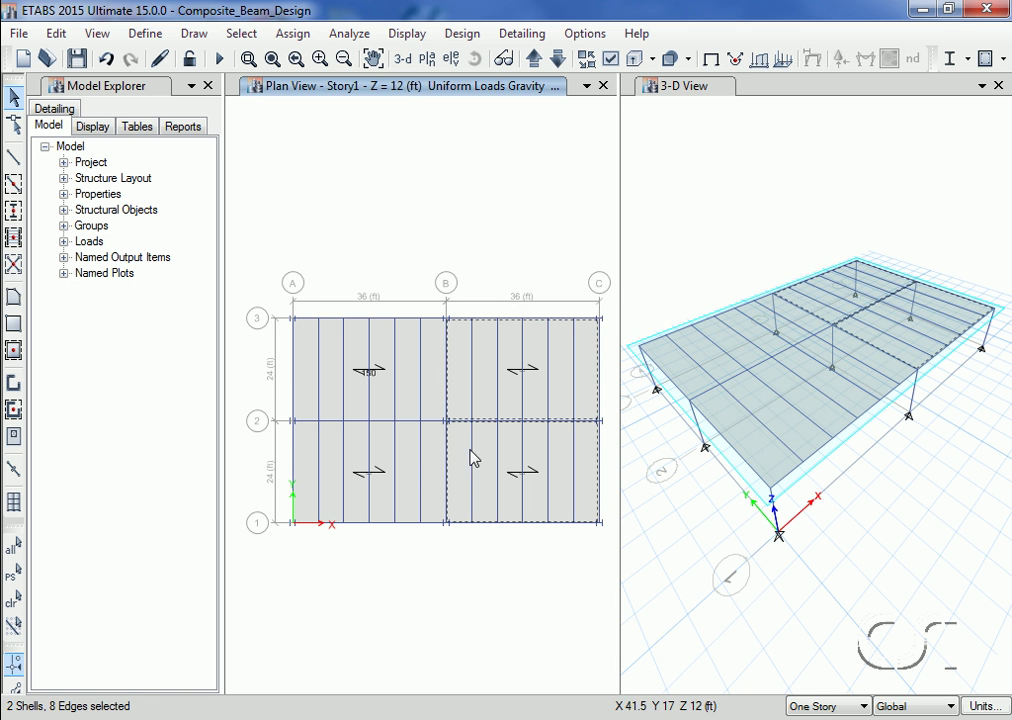
click(410, 459)
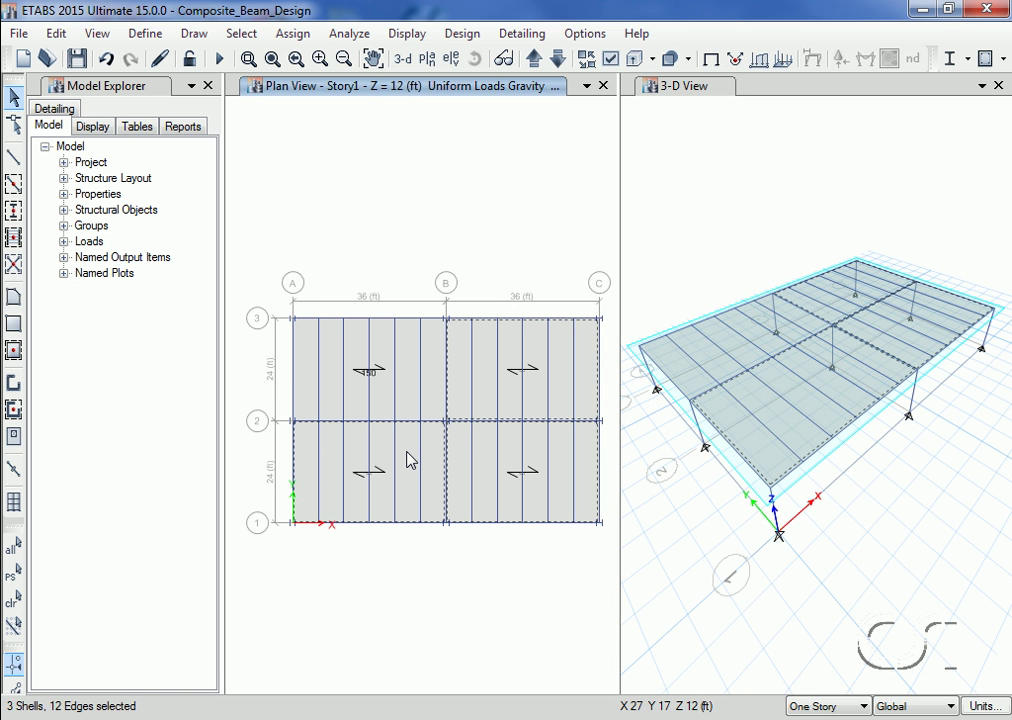
click(301, 37)
mouse_move(336, 218)
click(528, 245)
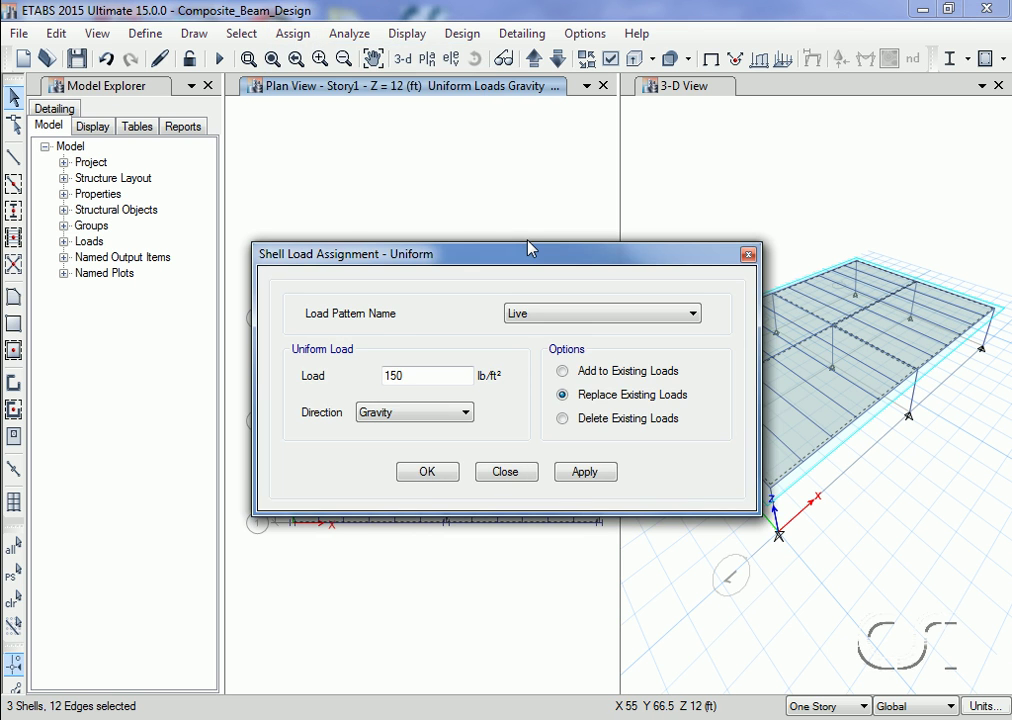
double_click(440, 375)
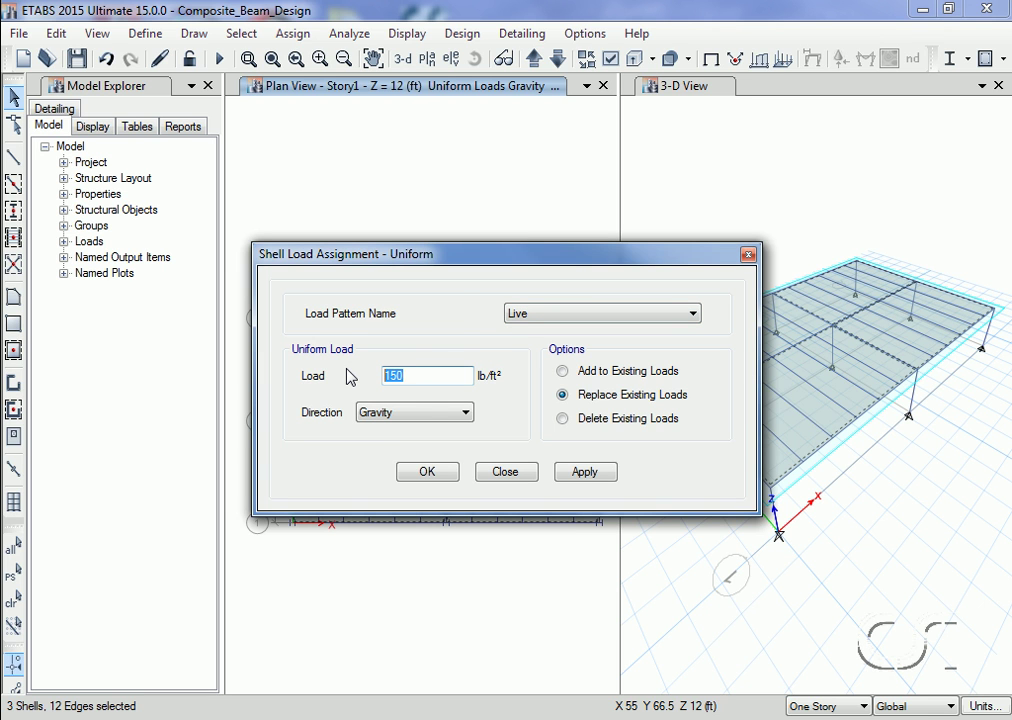
text(50)
click(421, 470)
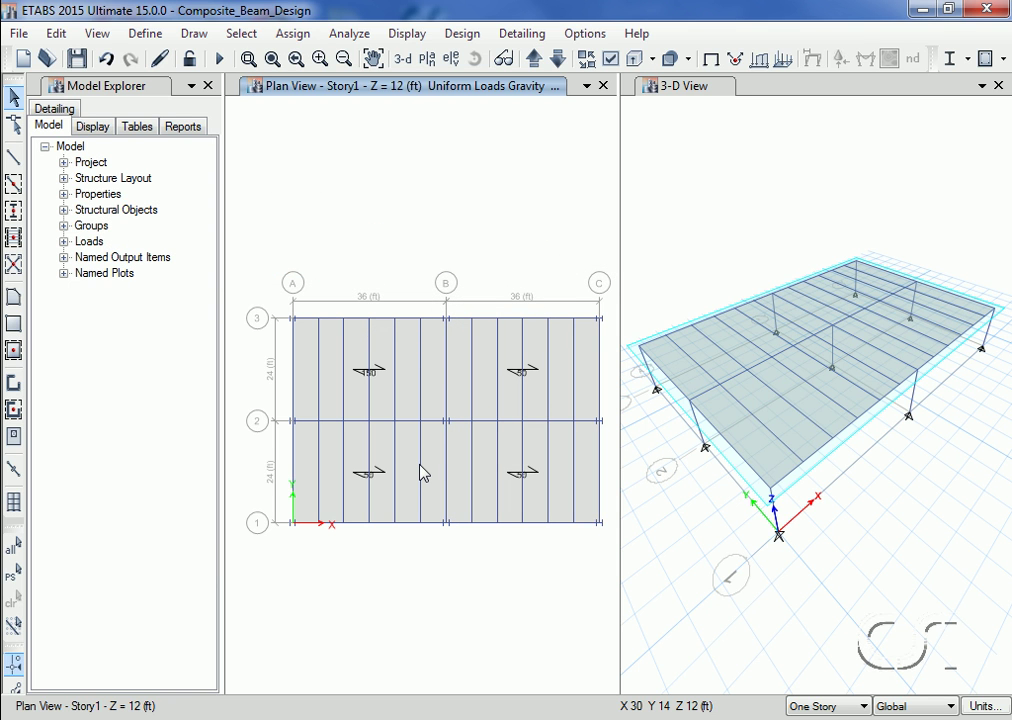
Window-select the ten beams of both left bays and assign them to a new group 'Left bays'
drag(435, 375, 310, 367)
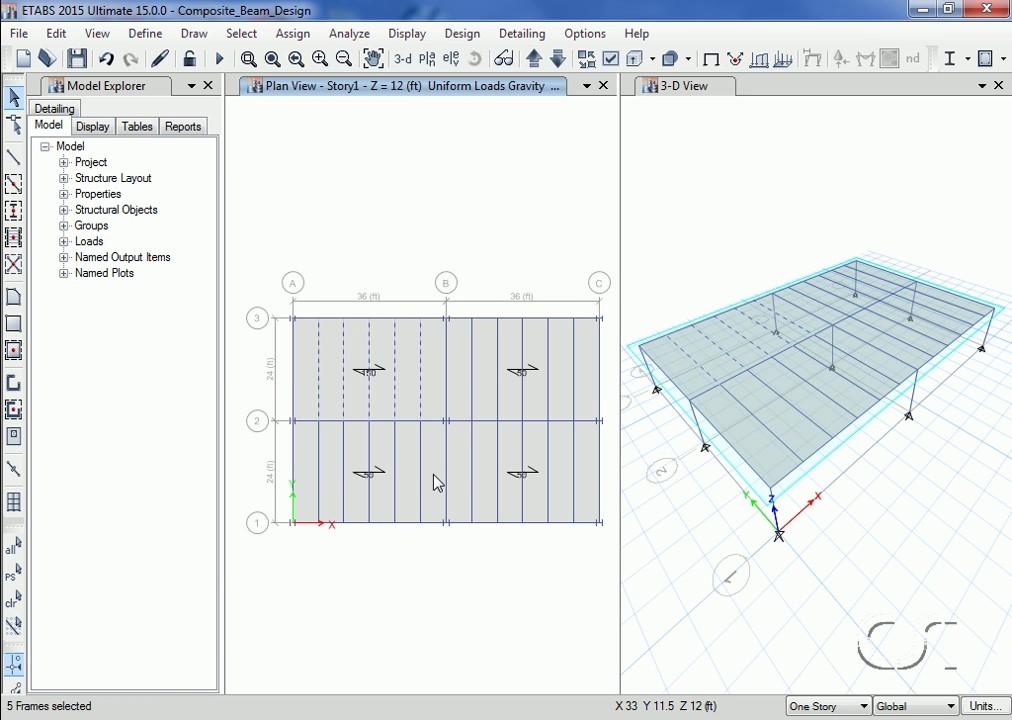
drag(433, 462, 314, 467)
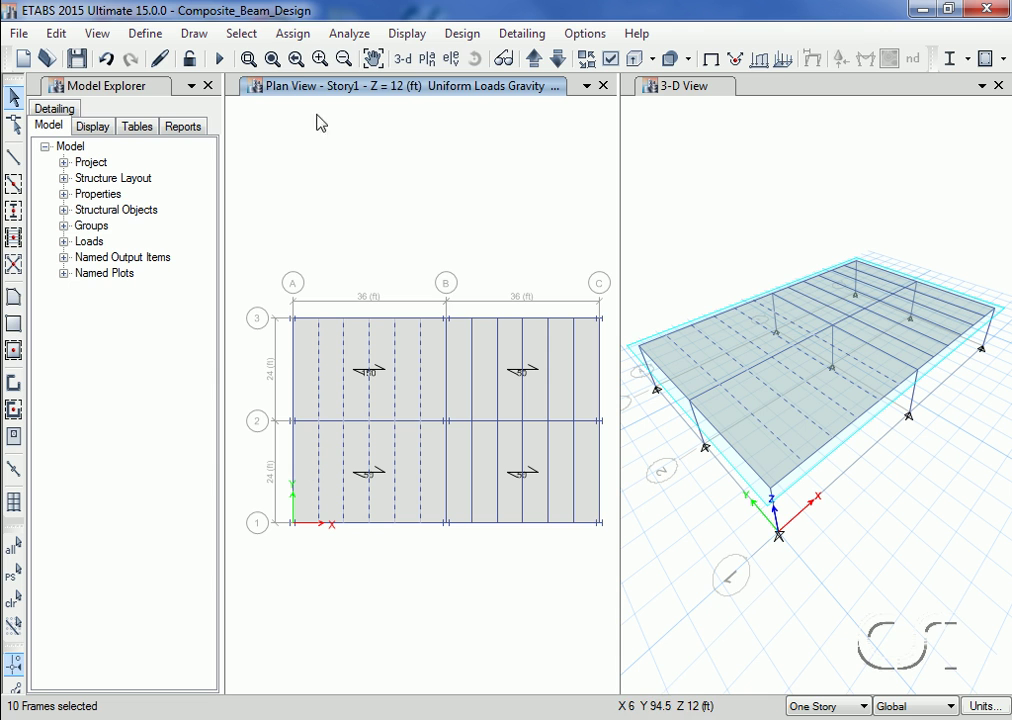
click(312, 38)
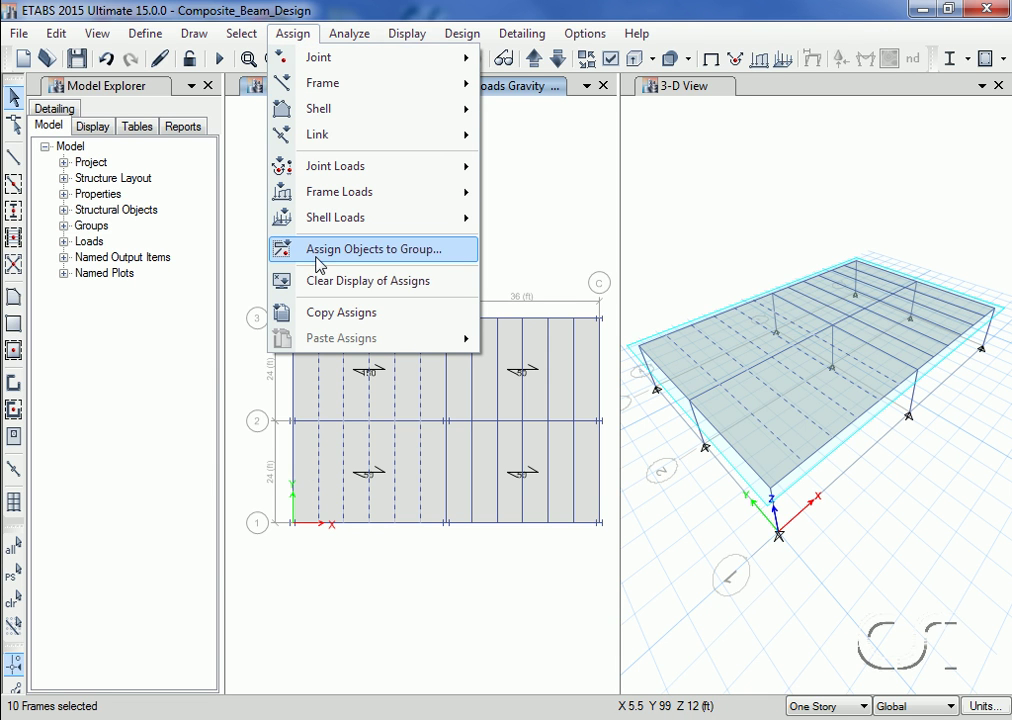
click(447, 257)
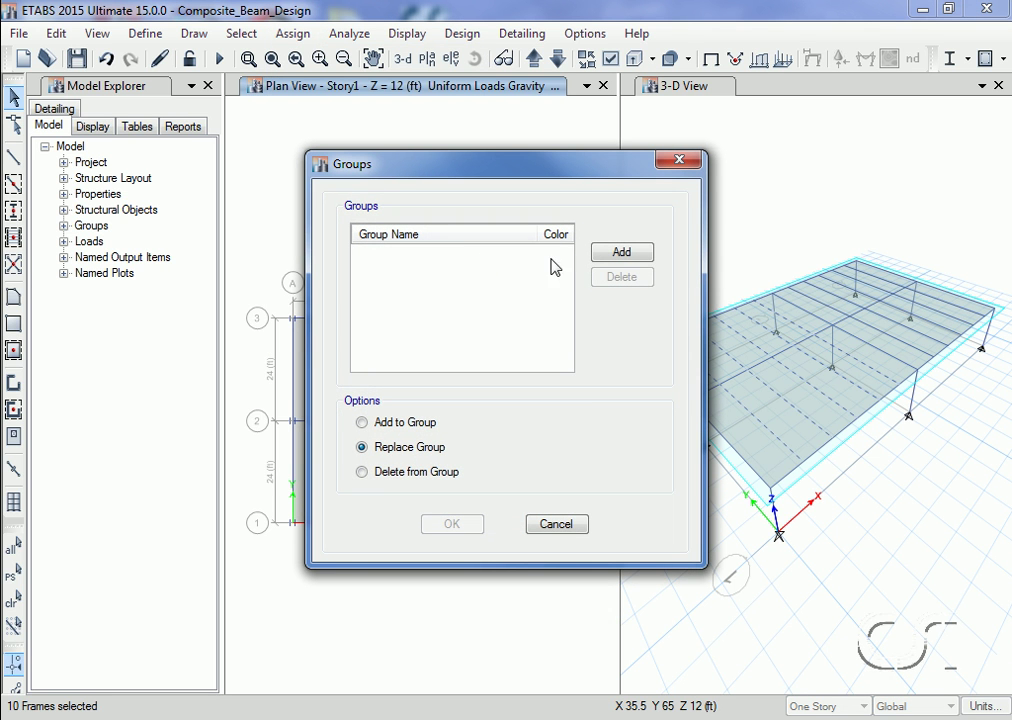
click(597, 253)
click(467, 255)
text(Left)
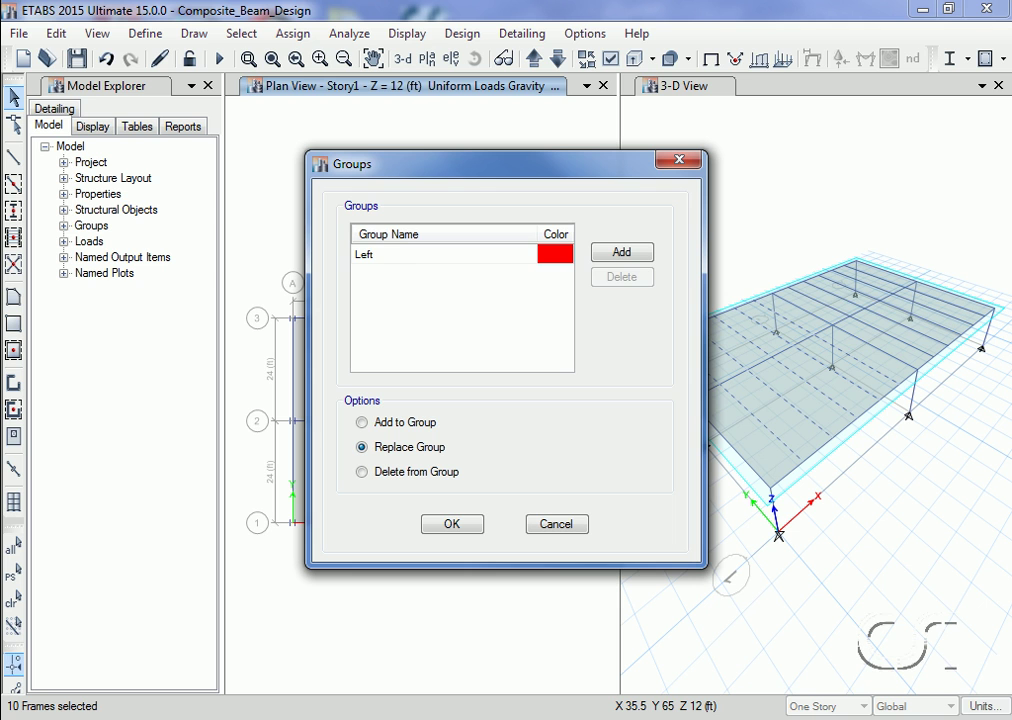
text( bays)
click(451, 526)
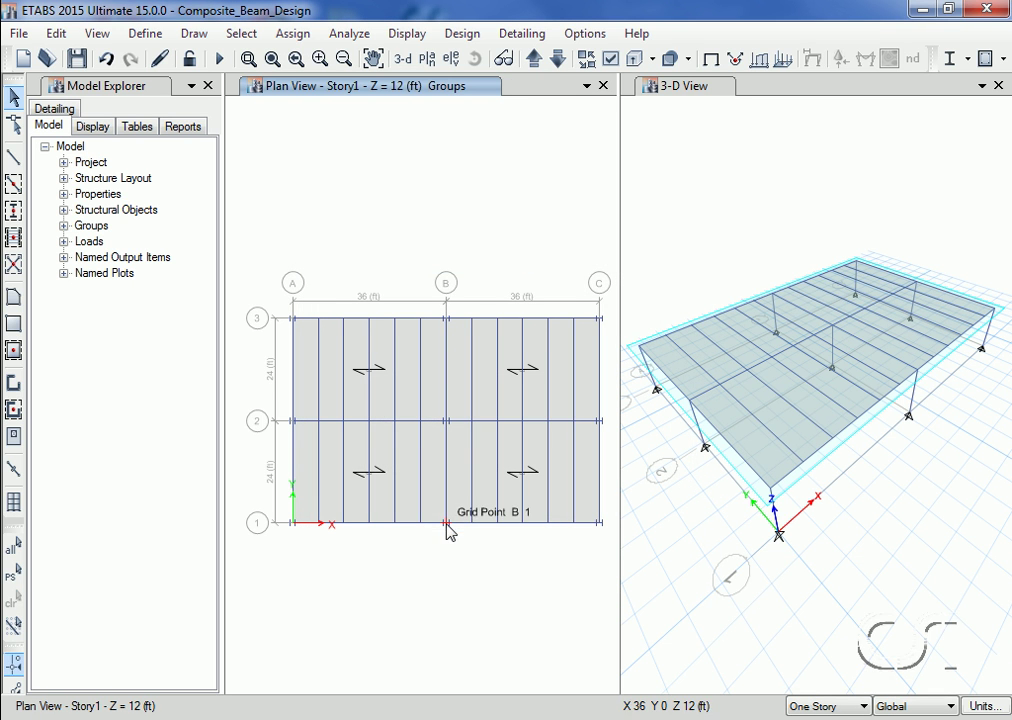
Add the Left_bays group to the composite beam design groups
click(460, 36)
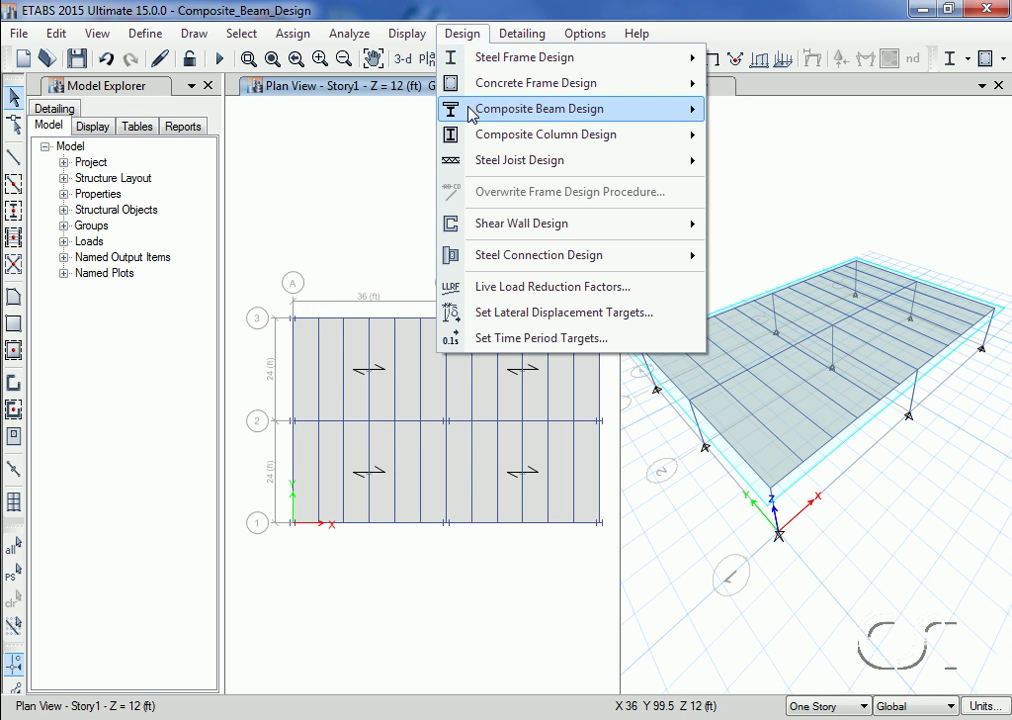
mouse_move(540, 109)
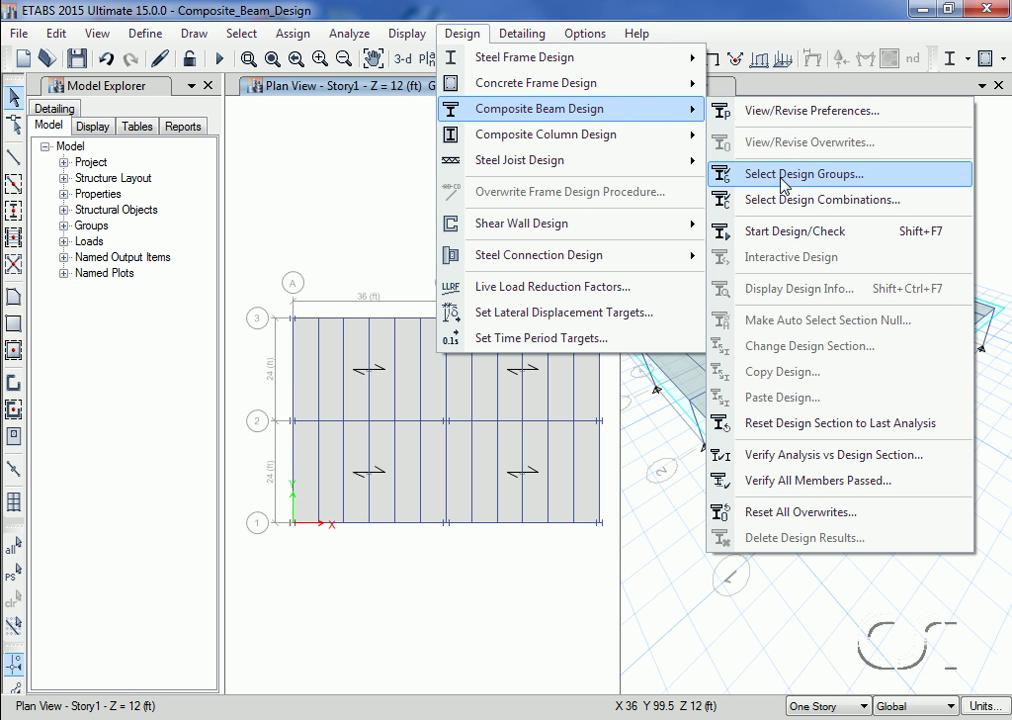
click(876, 180)
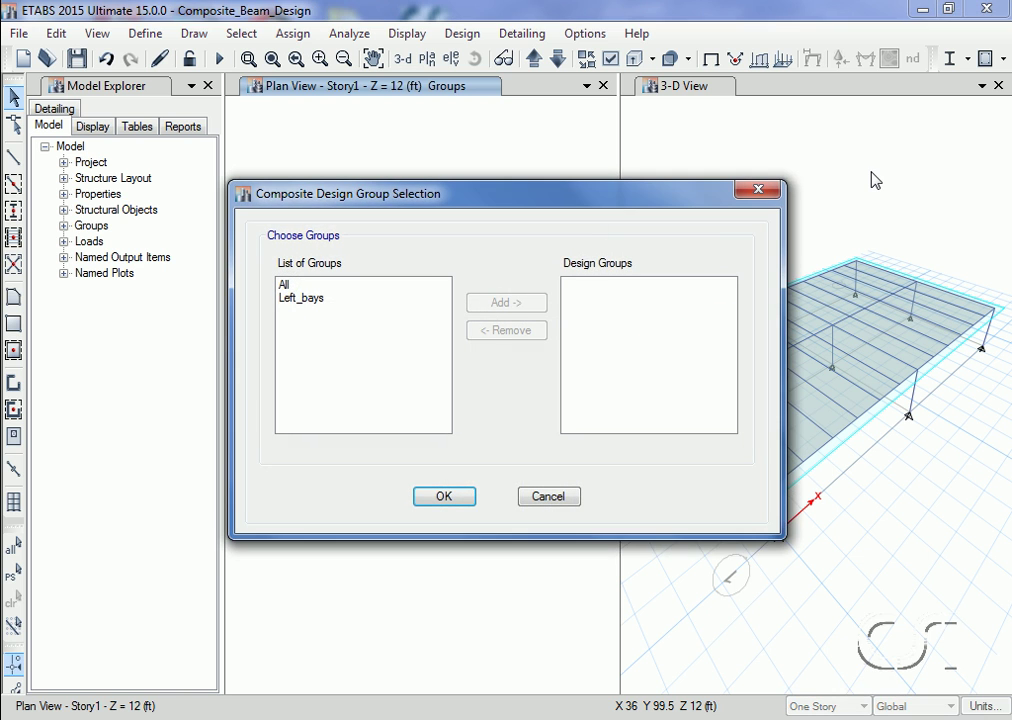
click(318, 303)
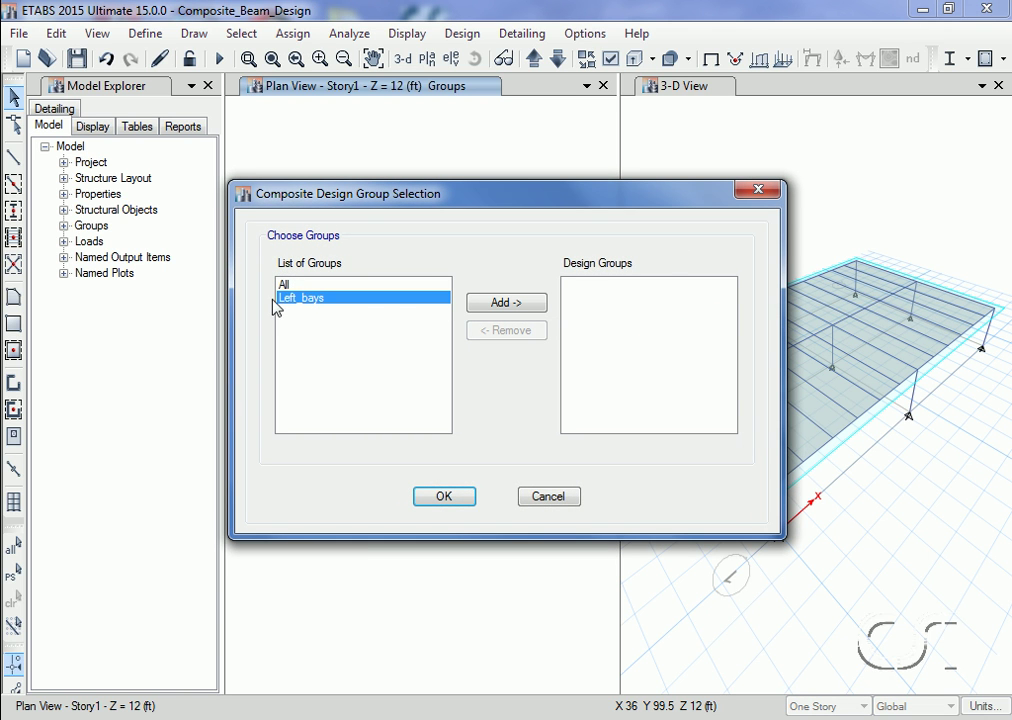
click(529, 306)
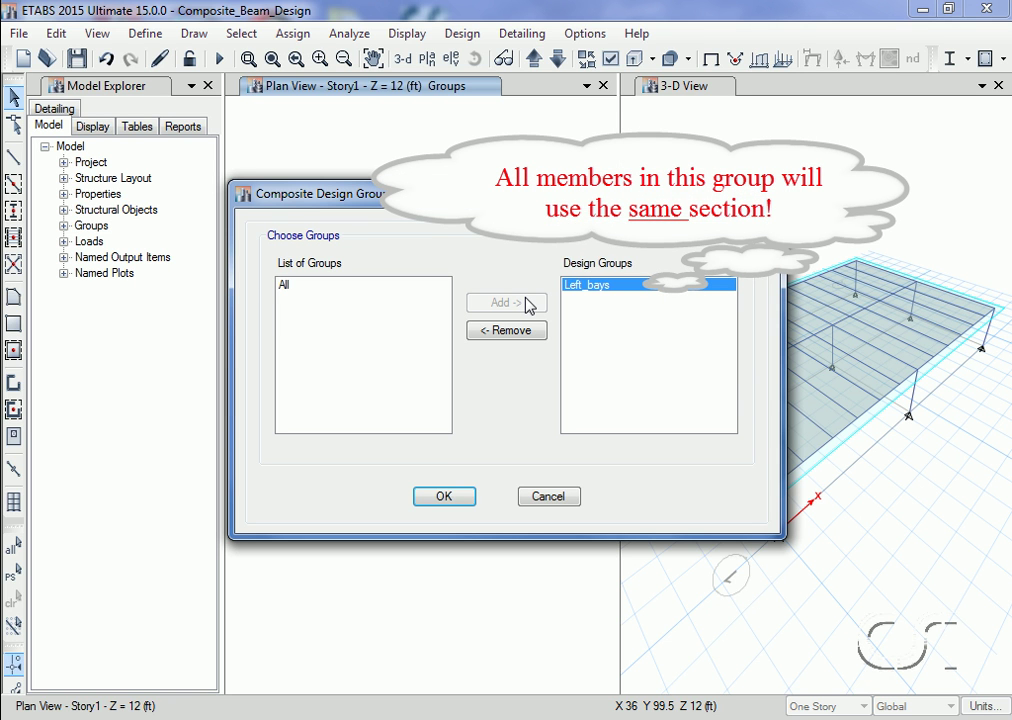
click(447, 500)
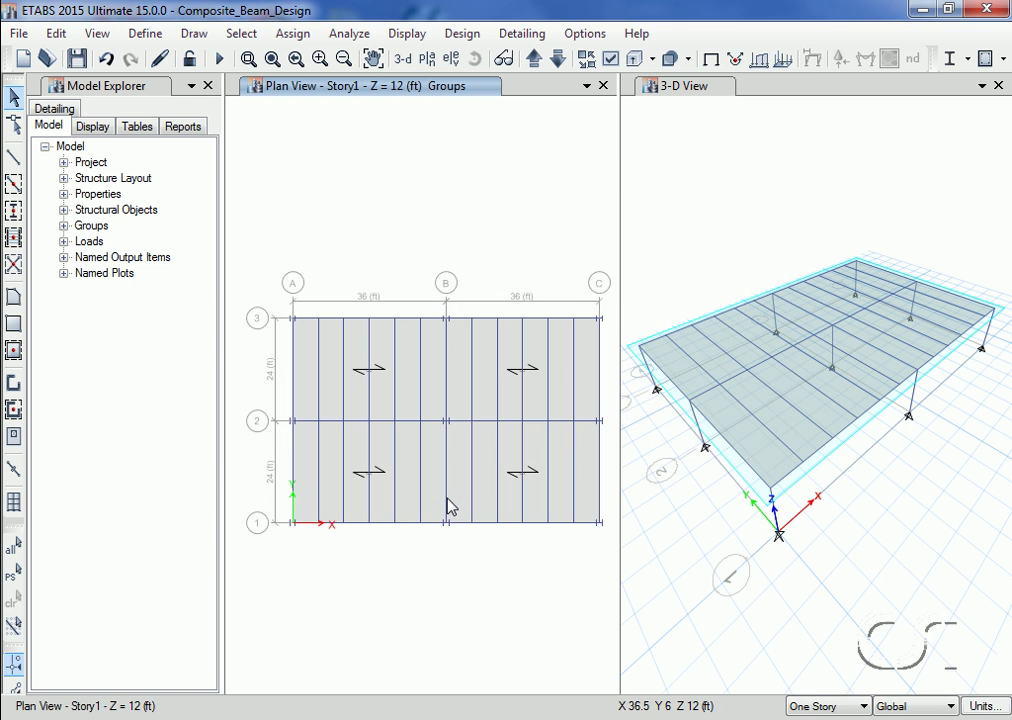
Close the 3-D view and run the analysis to display dead-load displacements
click(998, 85)
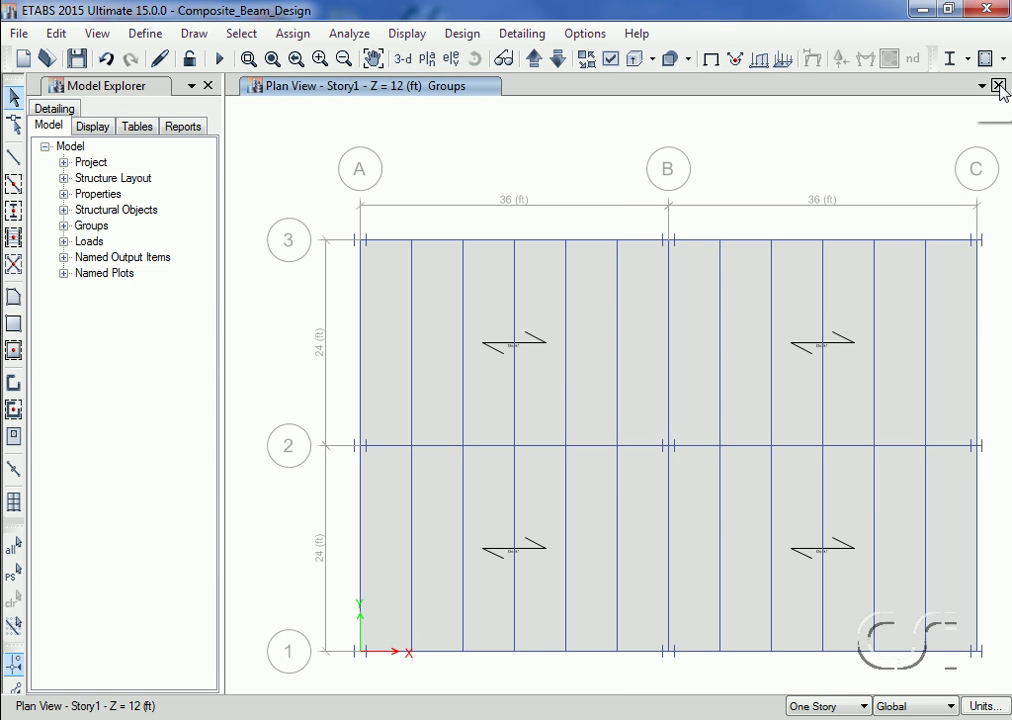
click(222, 60)
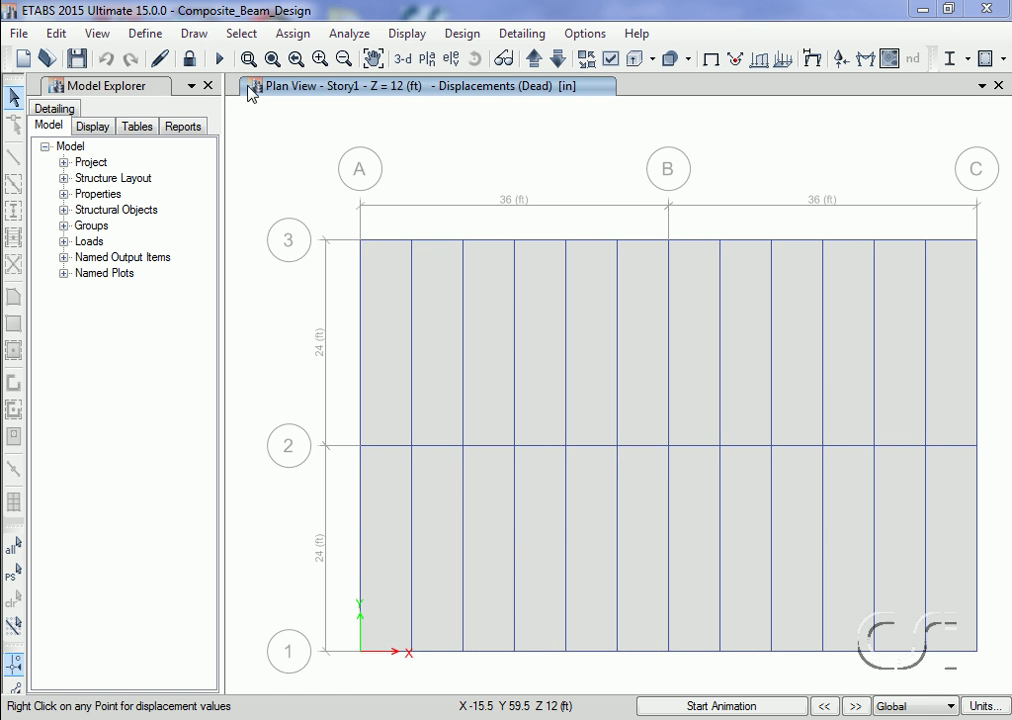
click(467, 39)
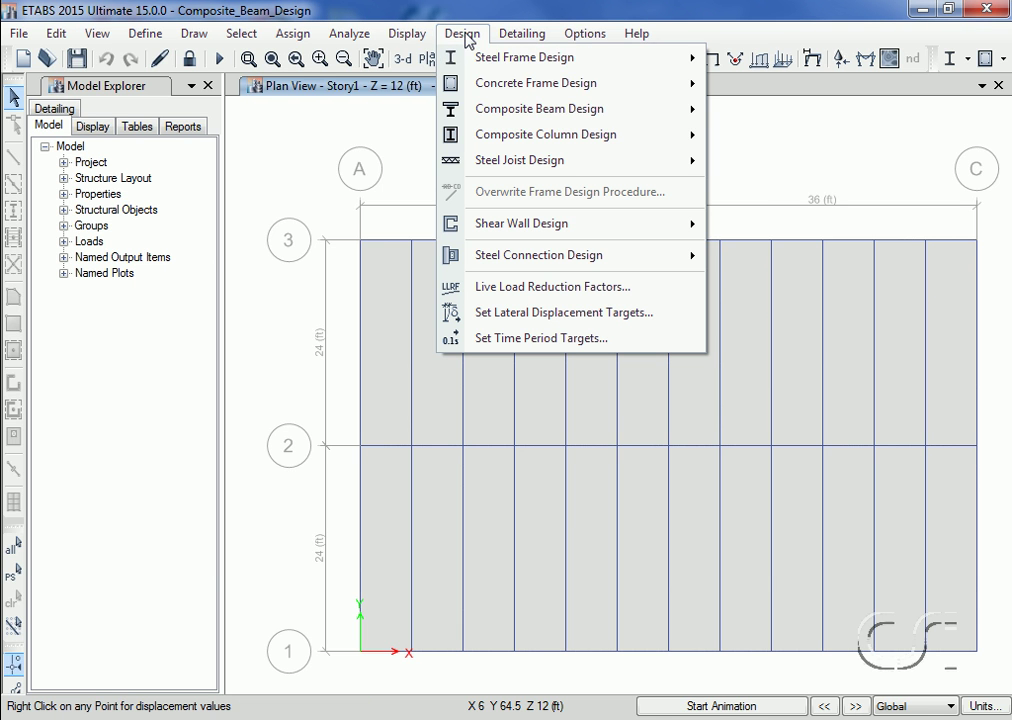
mouse_move(553, 108)
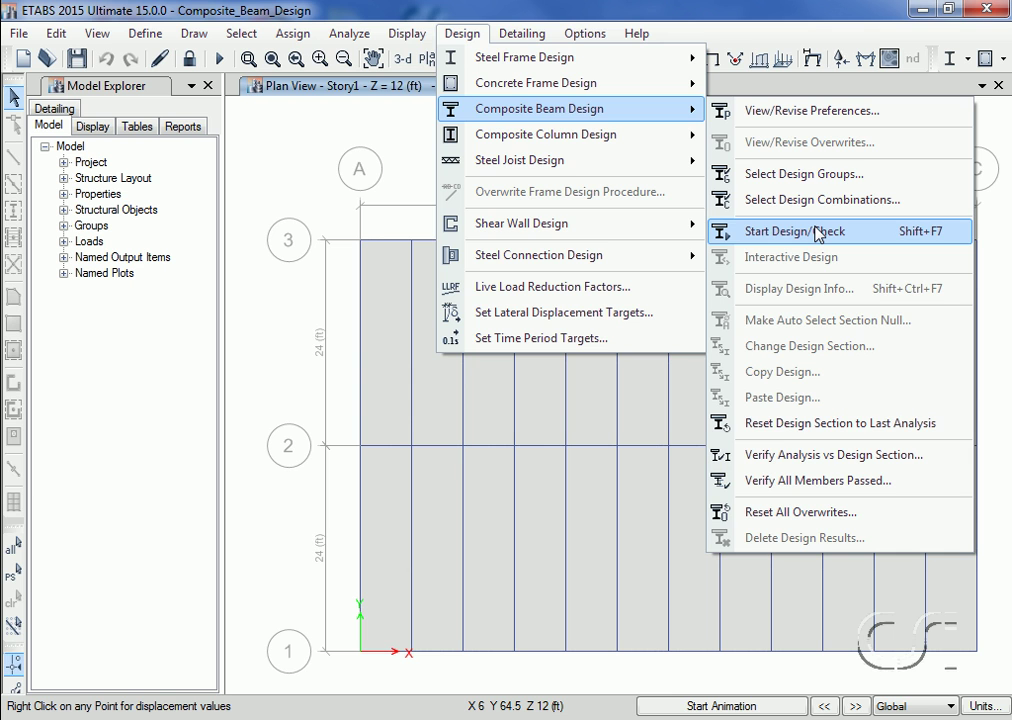
Run composite beam design, verify sections (12 beams differ), decline selecting them, and re-analyze
click(818, 234)
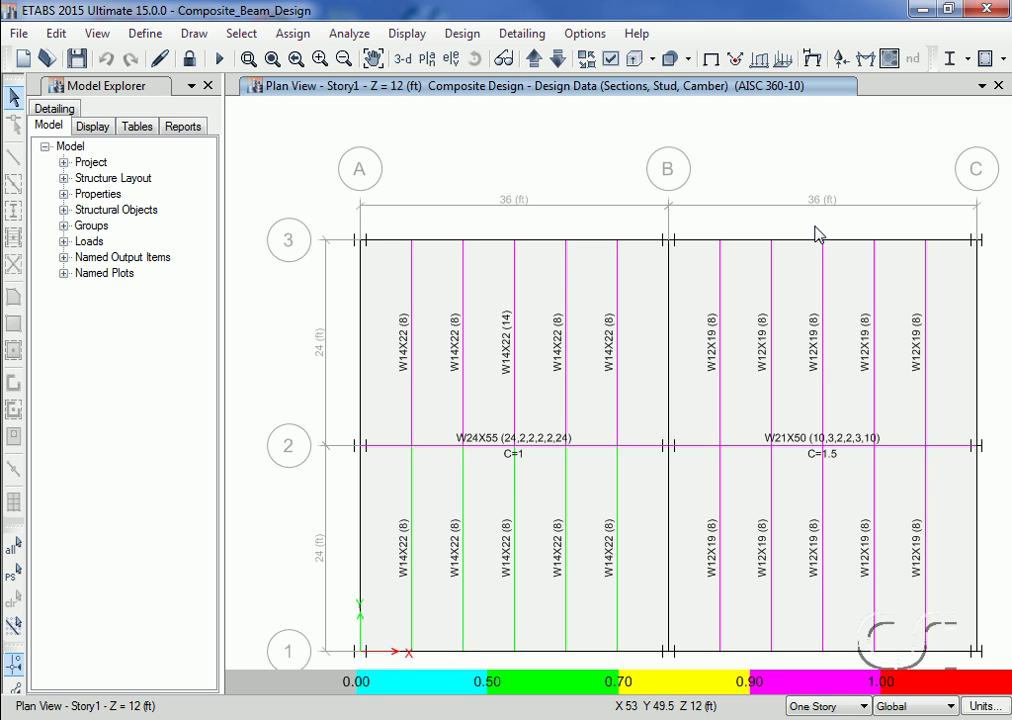
click(465, 35)
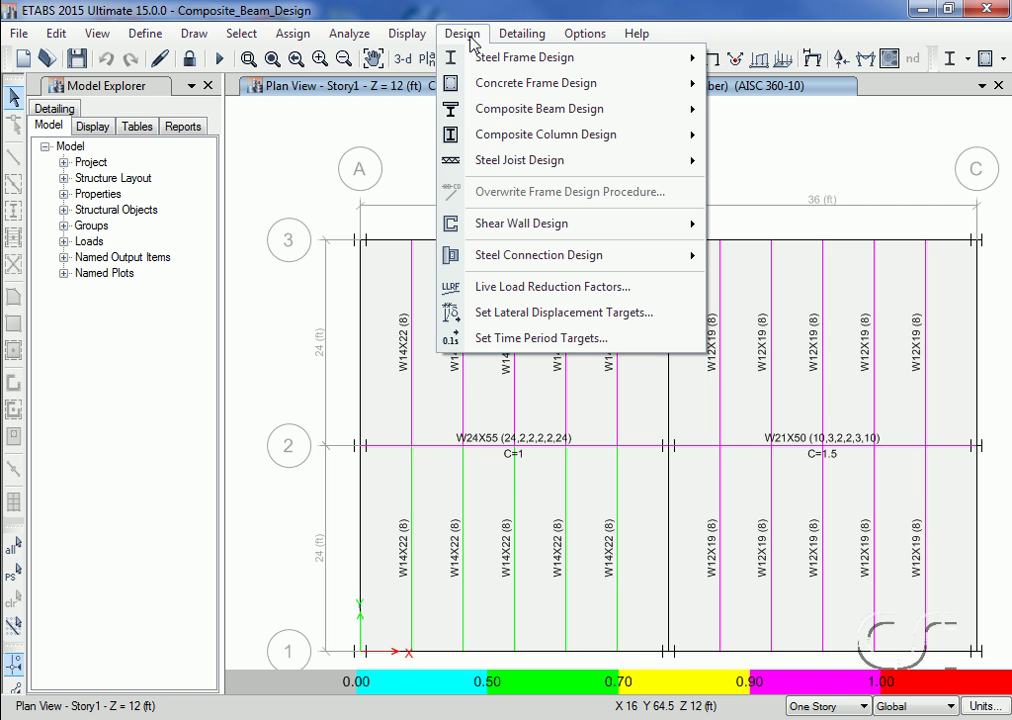
mouse_move(539, 108)
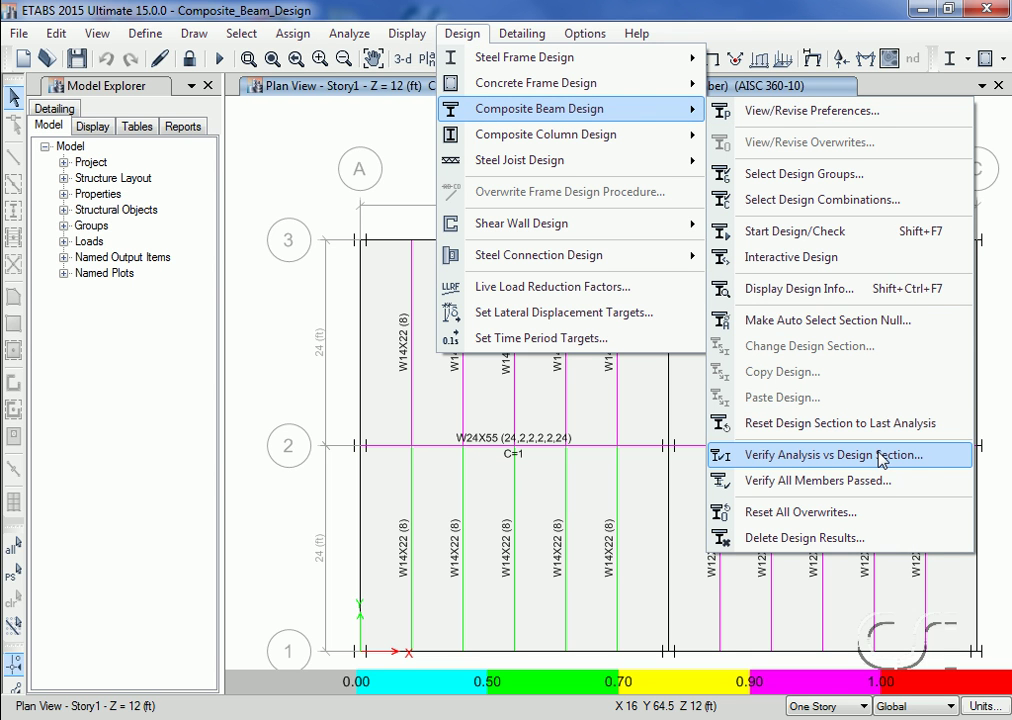
click(926, 466)
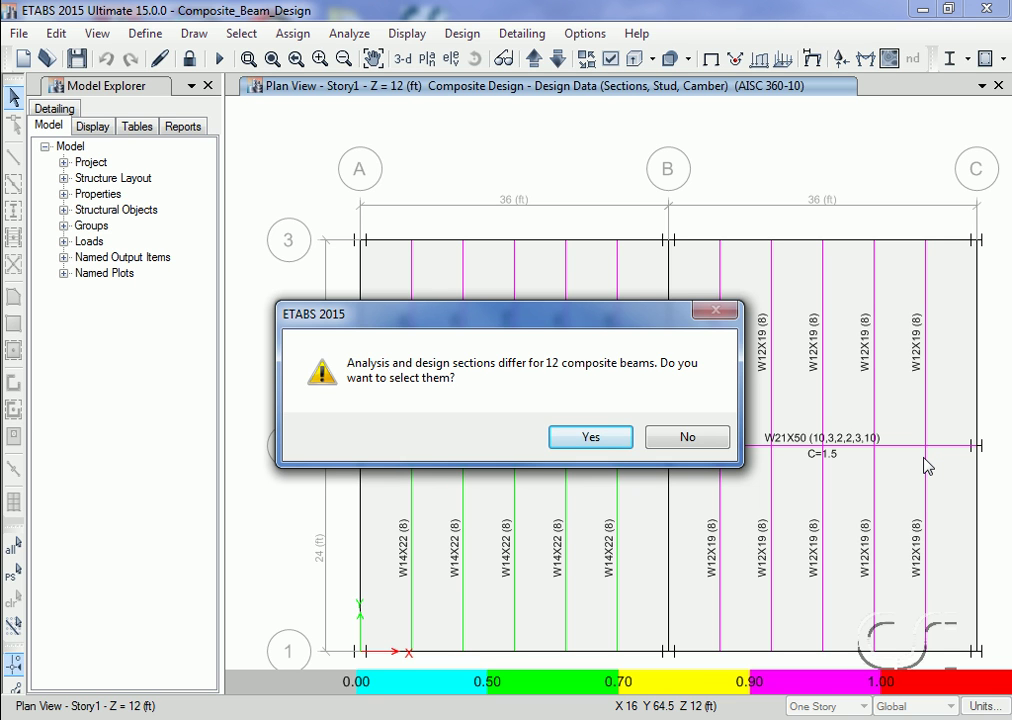
click(690, 438)
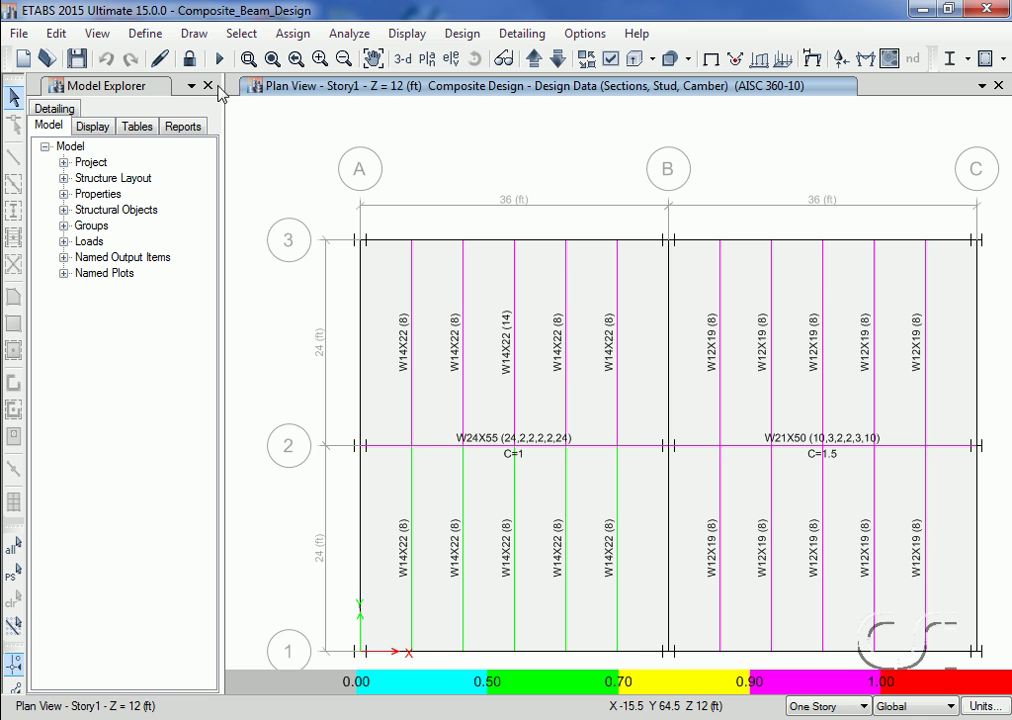
click(217, 59)
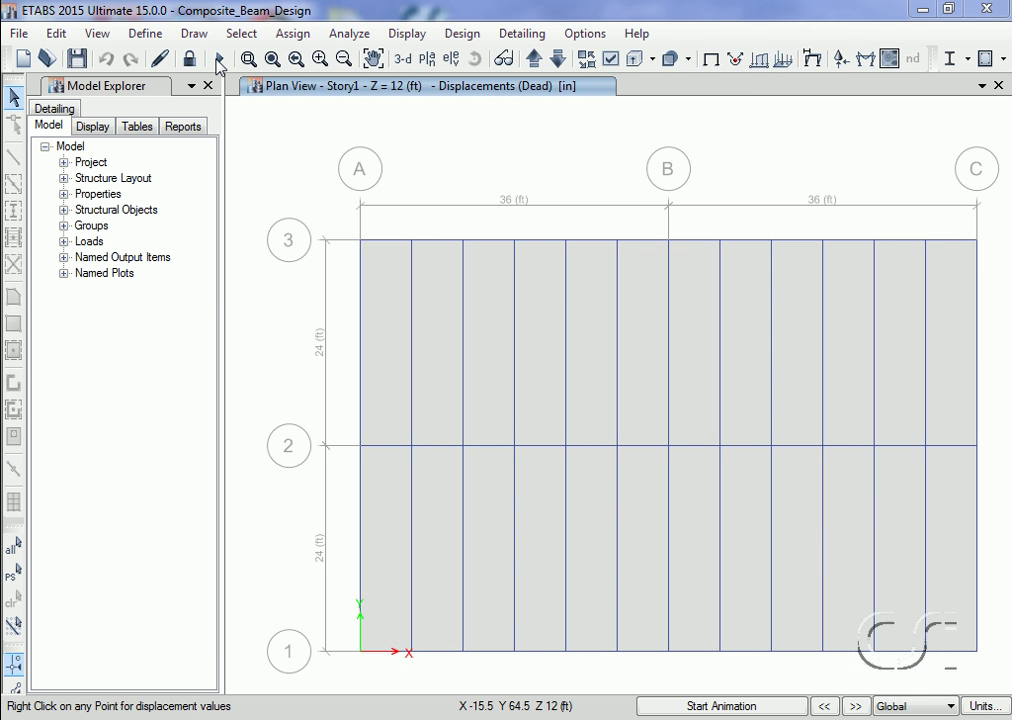
Rerun composite beam design and confirm analysis and design sections now all match
click(450, 38)
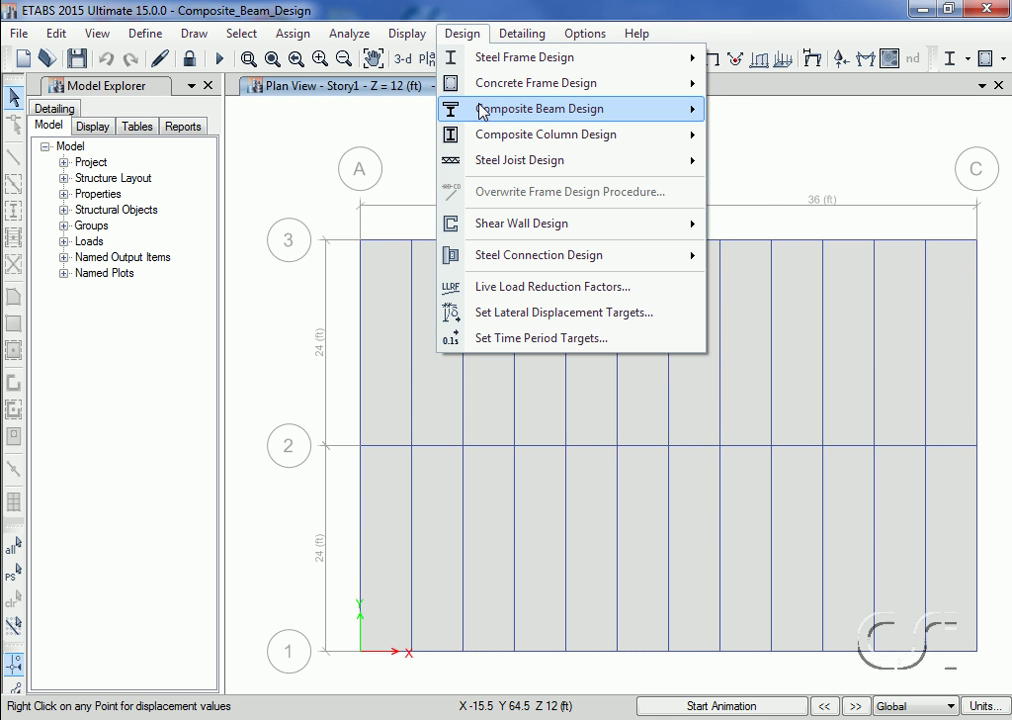
mouse_move(539, 108)
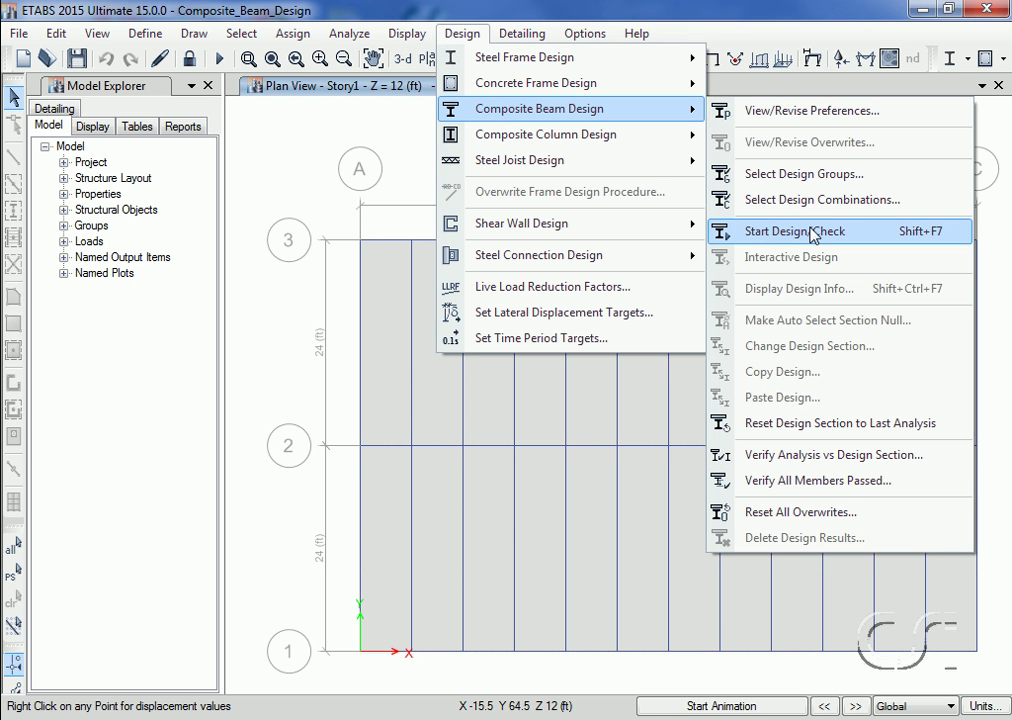
click(760, 232)
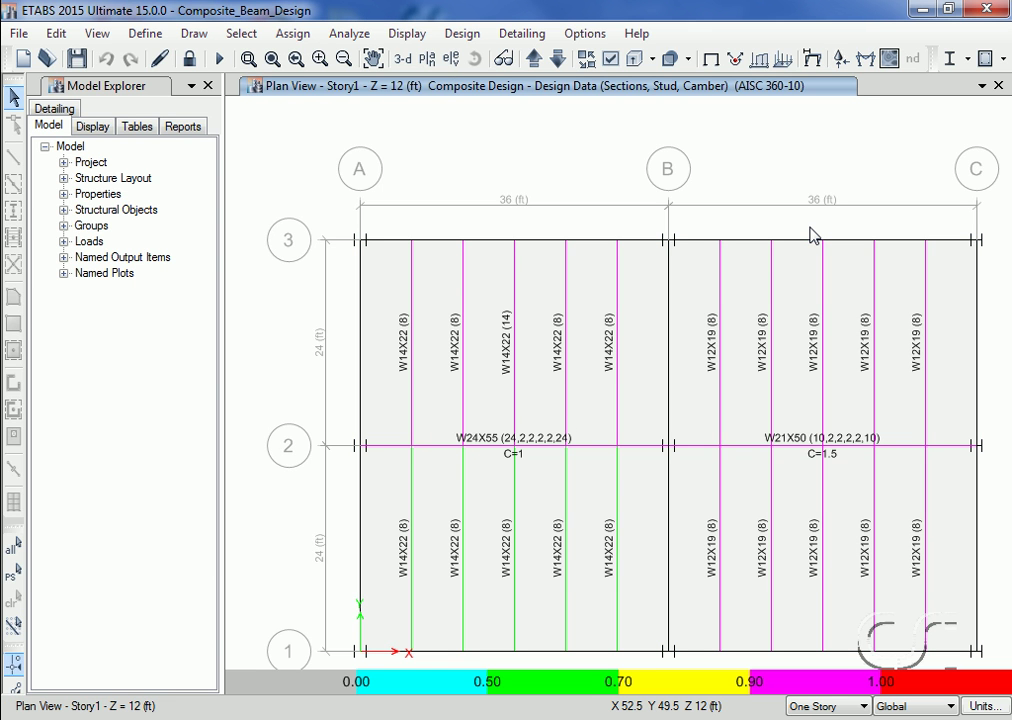
click(462, 34)
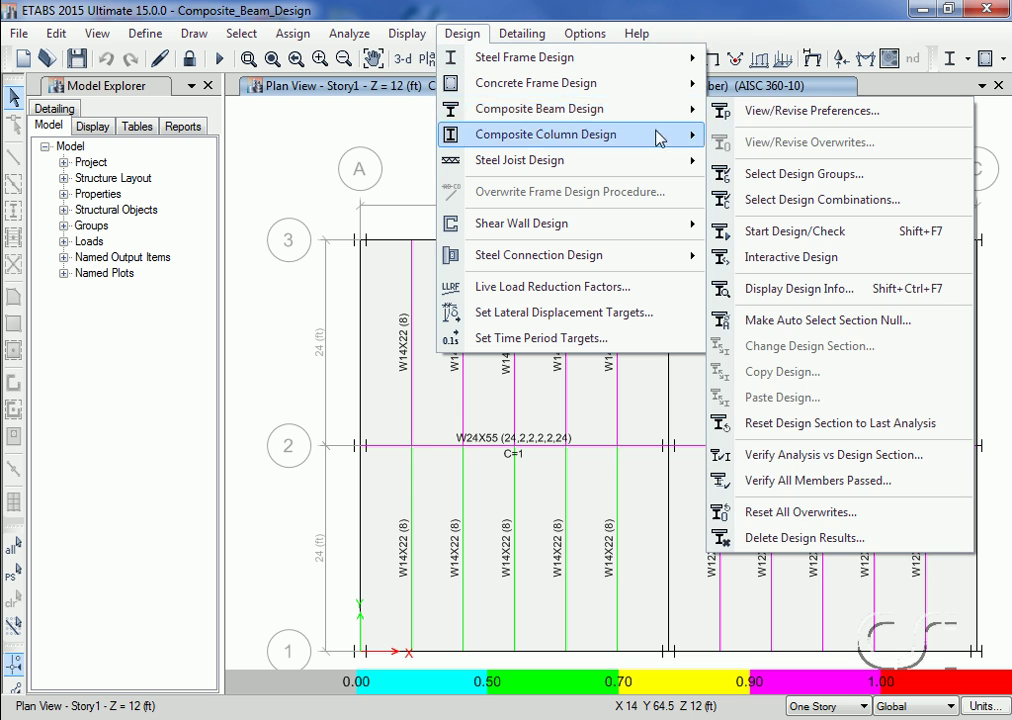
mouse_move(539, 109)
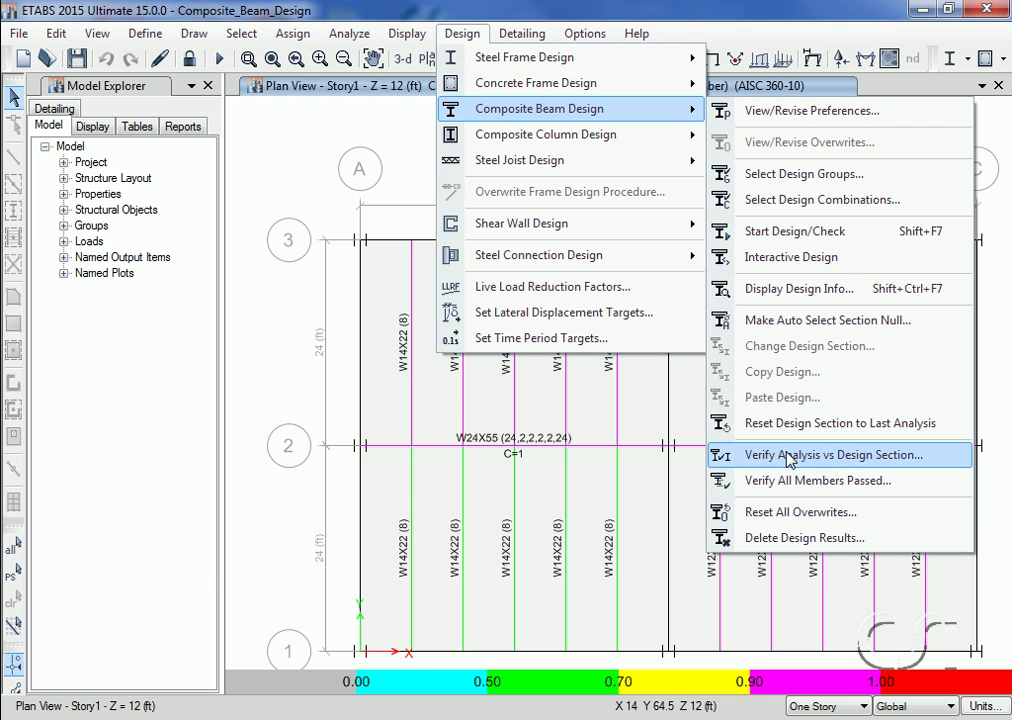
click(858, 456)
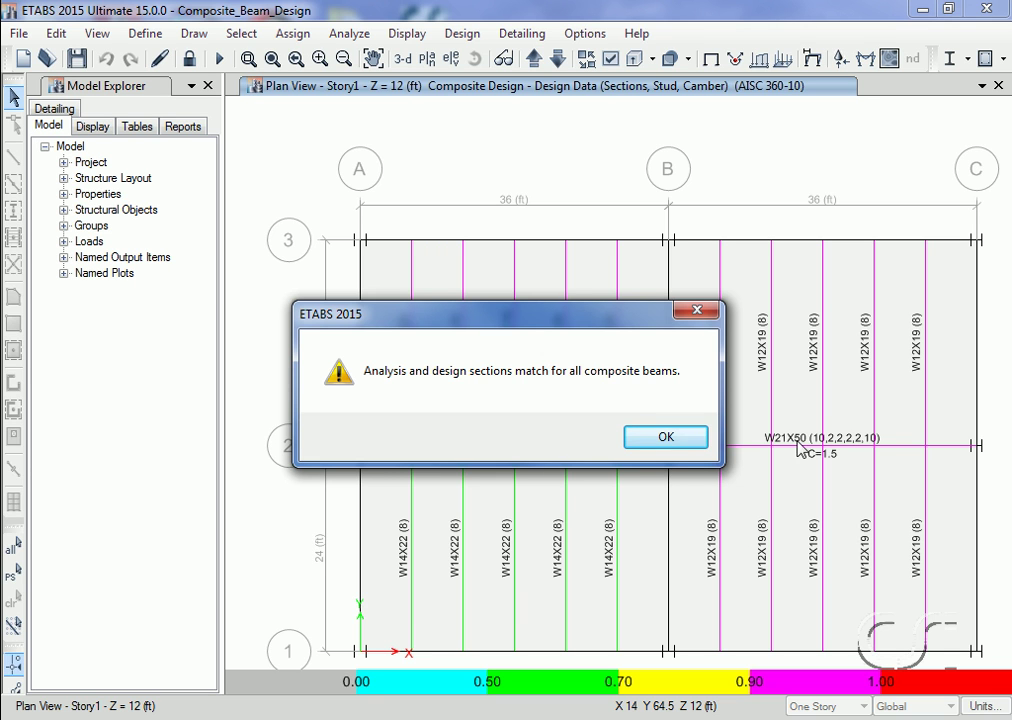
click(666, 438)
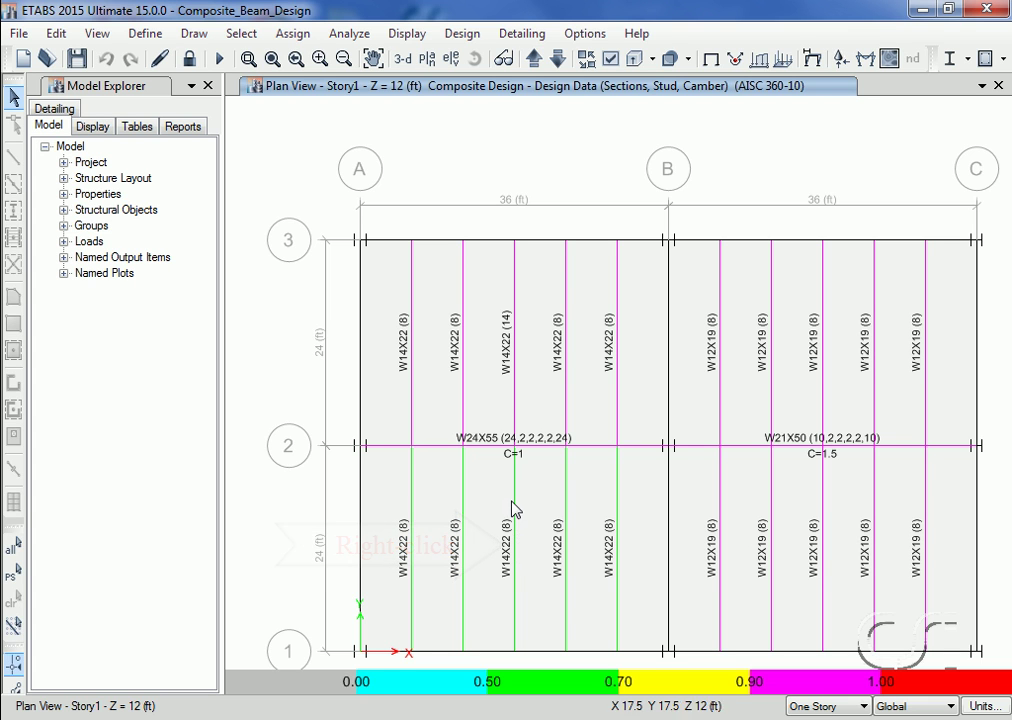
Open beam B15's interactive review, showing its W14X22 section and six acceptable Left_bays alternatives
right_click(515, 502)
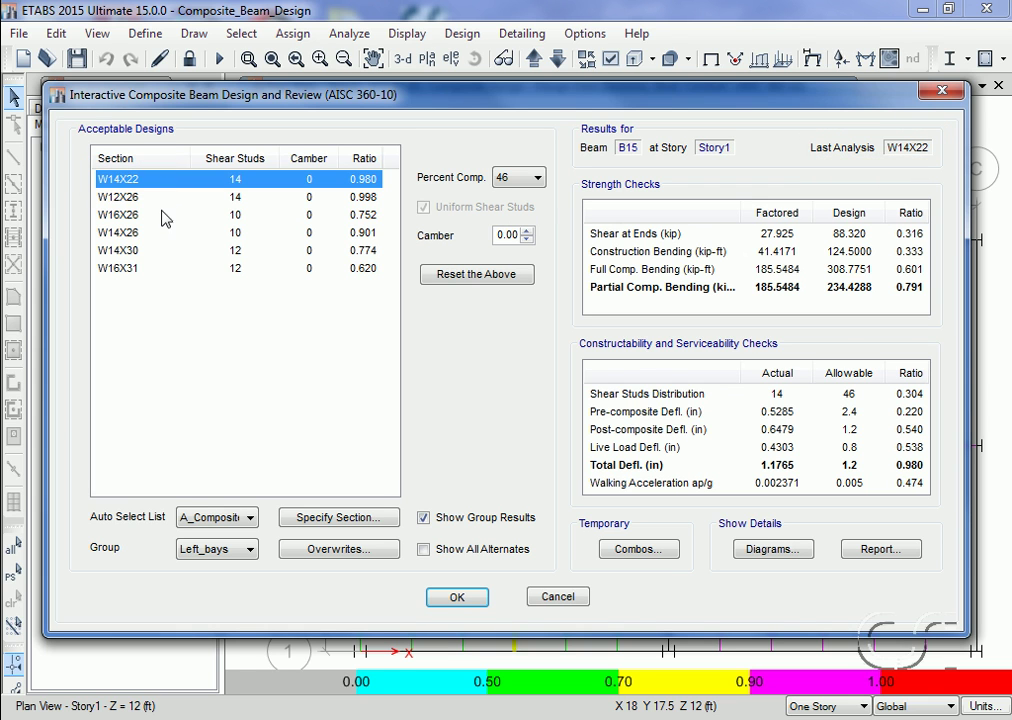
Compare the W16X31 alternative's results for beam B15, then return to the W14X22 results
click(119, 269)
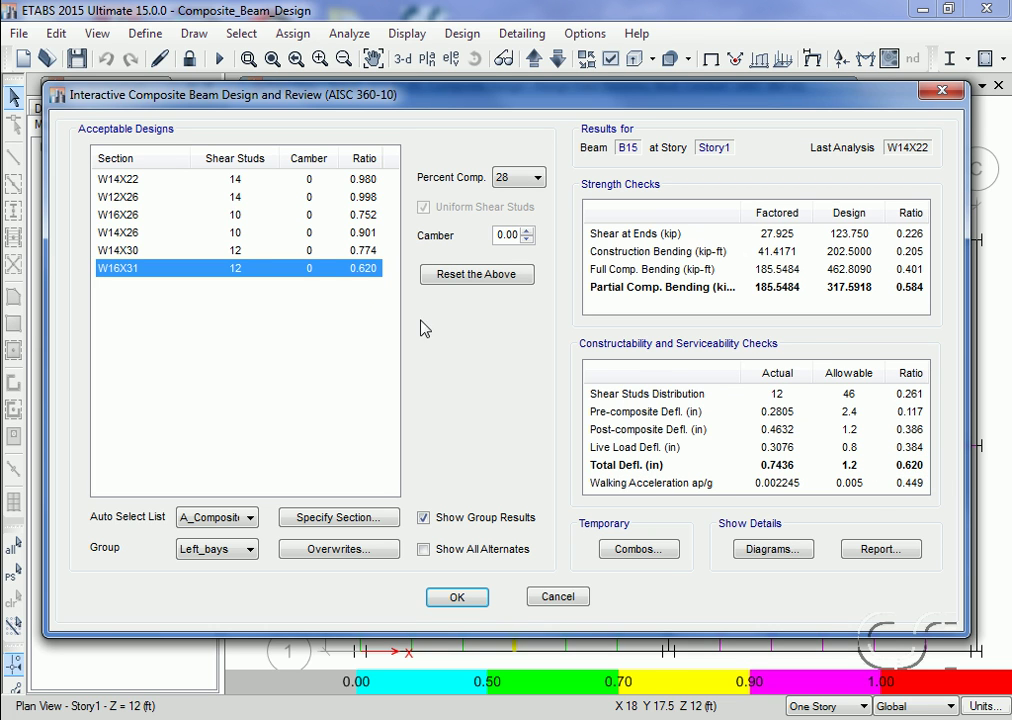
click(130, 180)
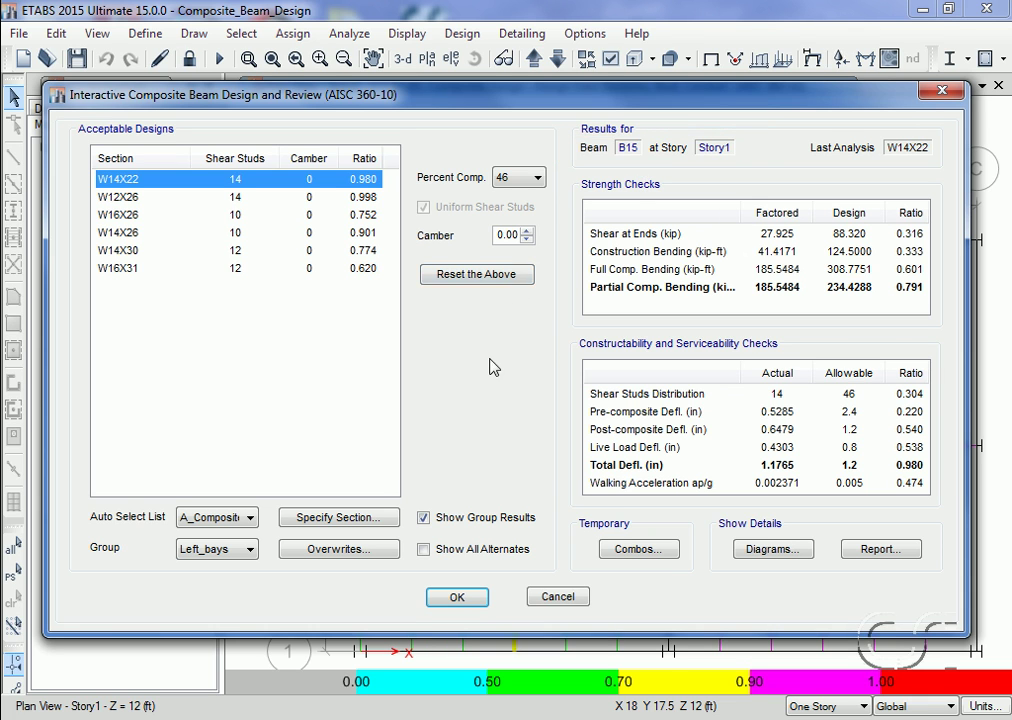
Show individual results for beam B30 and list all ten alternates, including failing W12X14 and W12X16
click(425, 519)
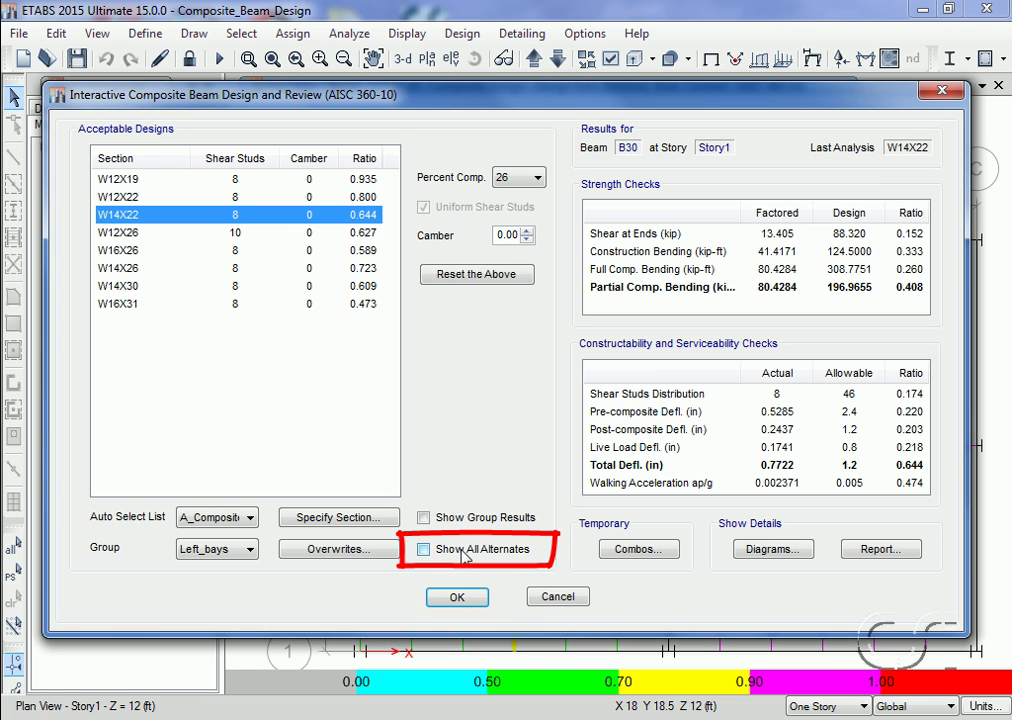
click(424, 550)
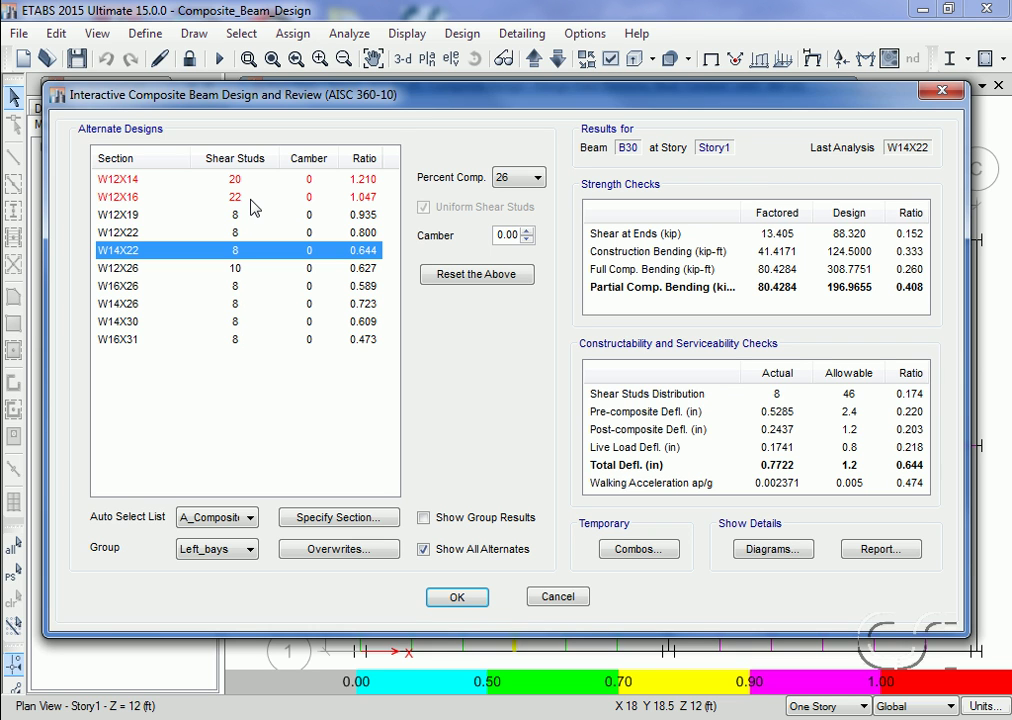
Close the B30 review and open the interactive design for W21X50 girder B10
click(559, 597)
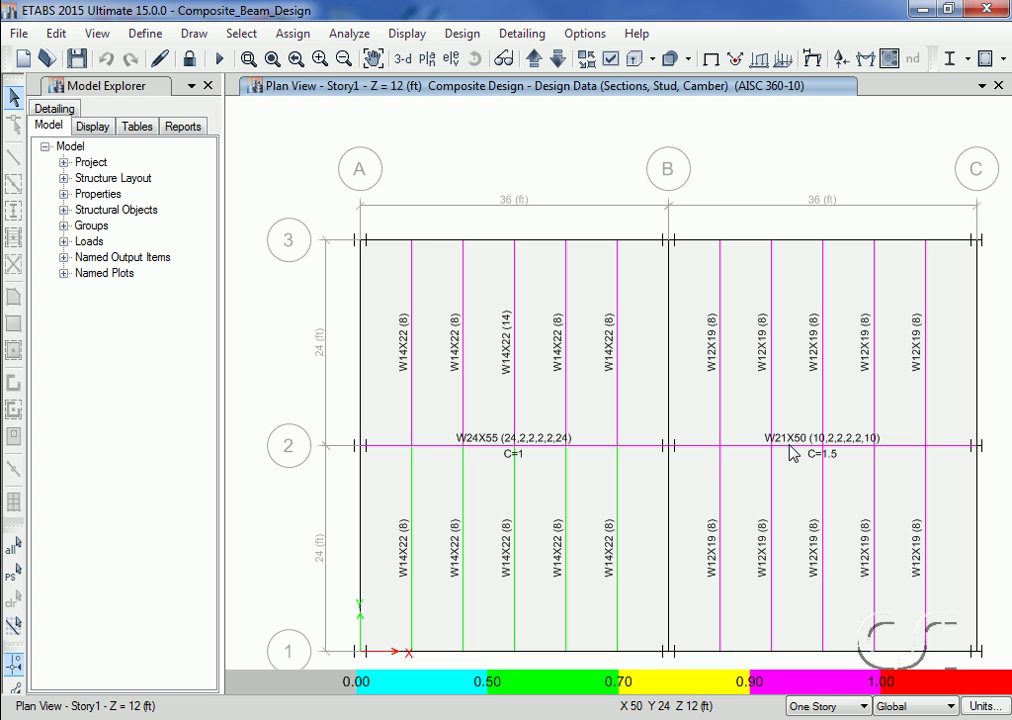
right_click(788, 444)
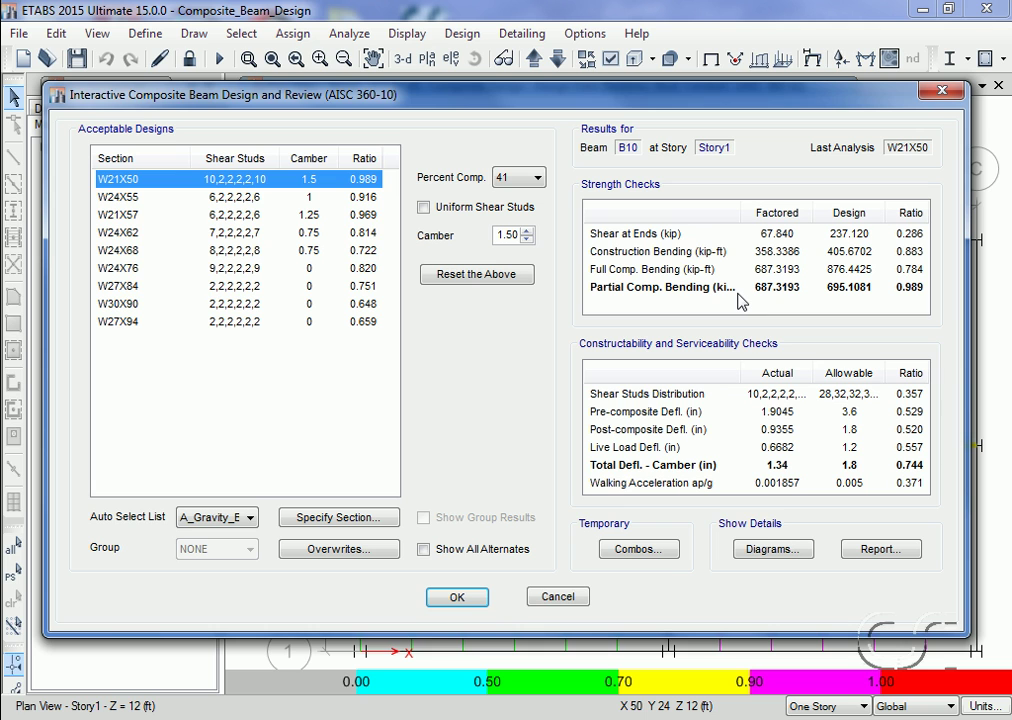
click(538, 180)
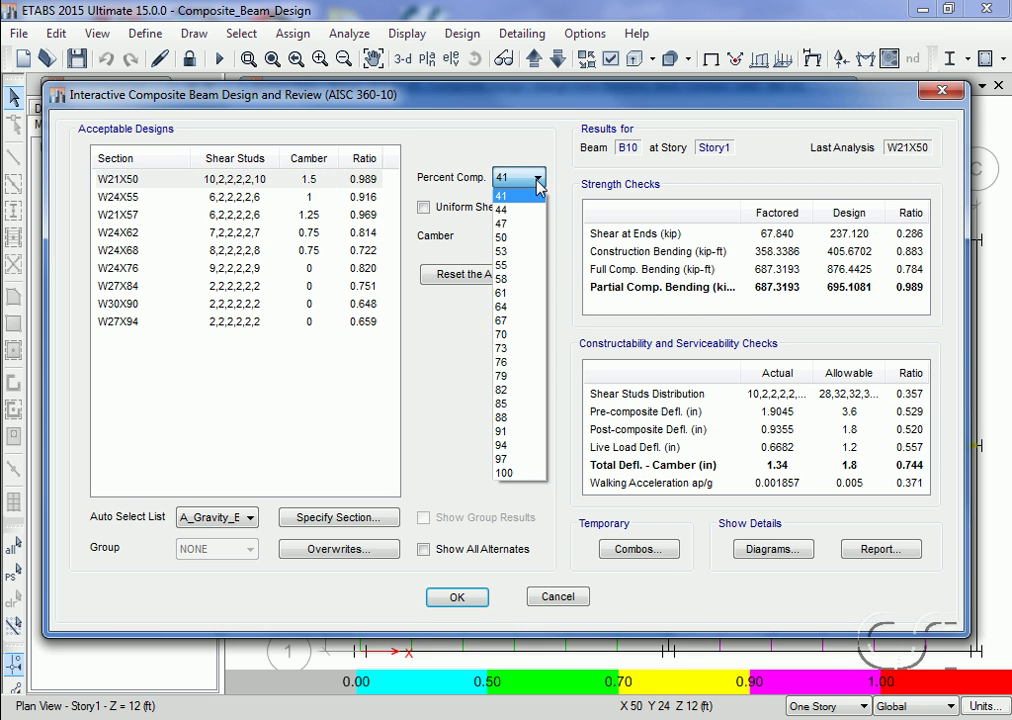
click(522, 321)
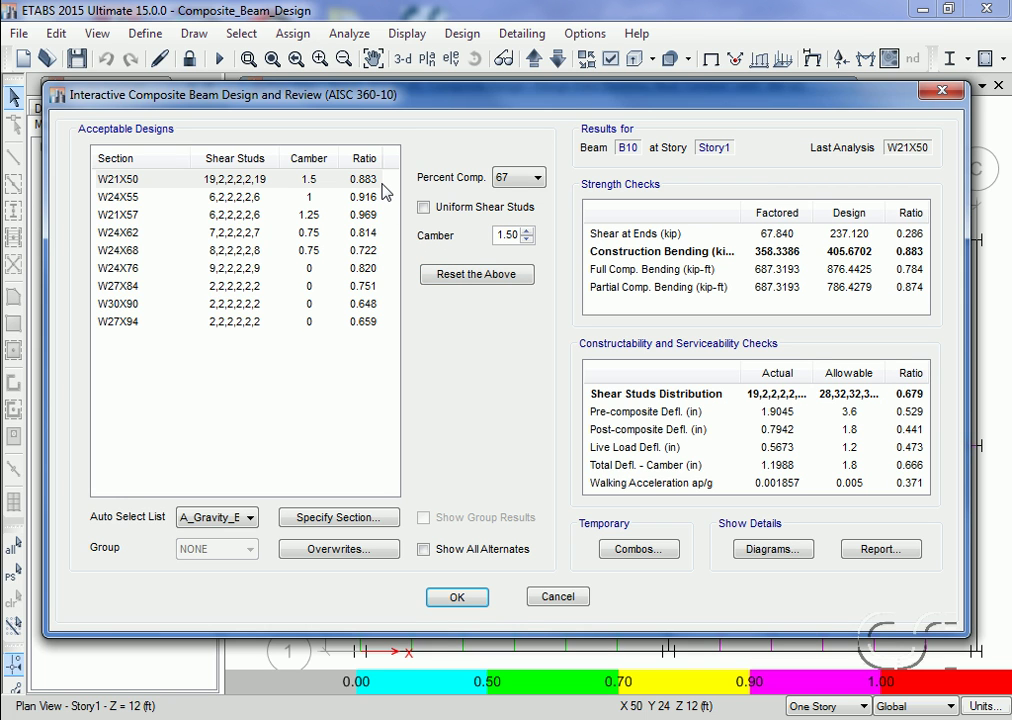
click(527, 231)
click(527, 231)
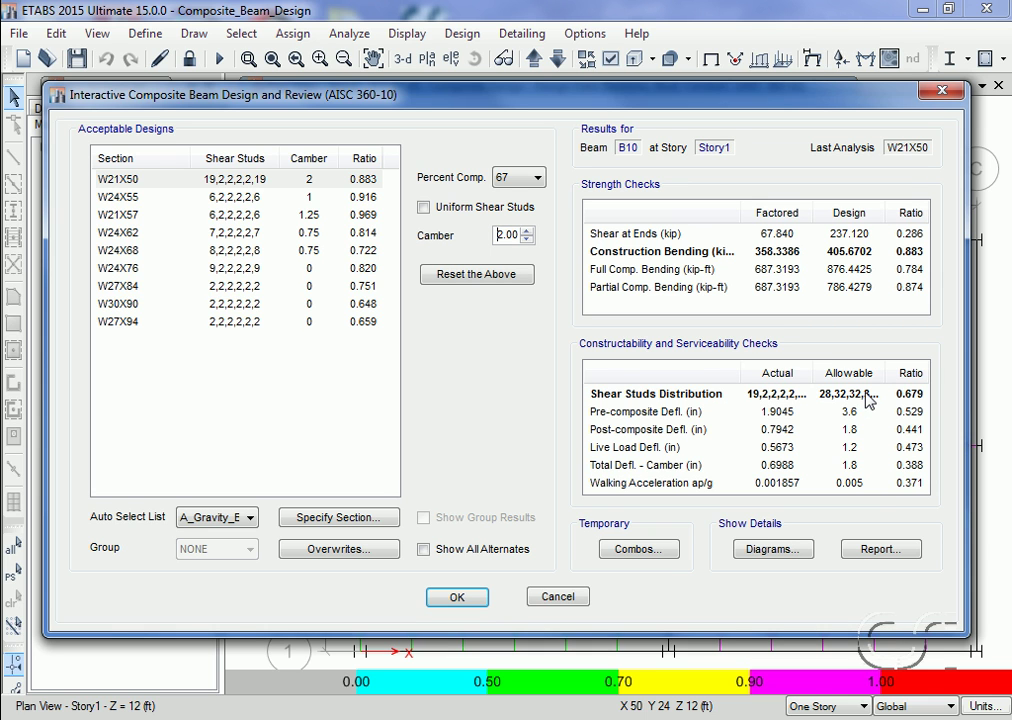
click(503, 288)
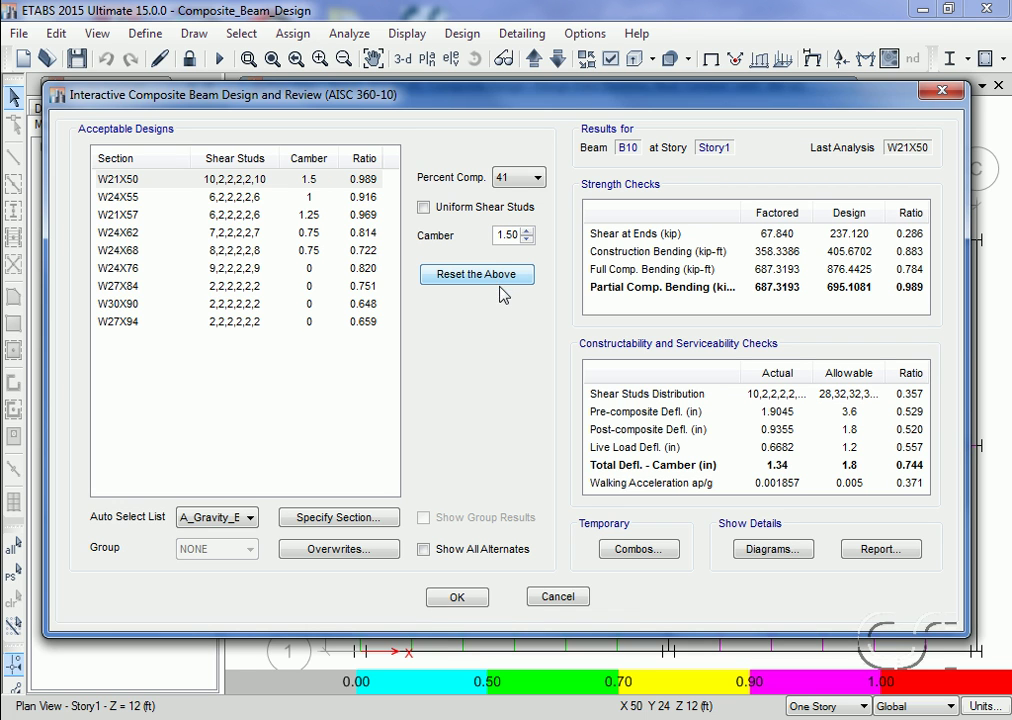
Override girder B10's vibration damping ratio from 0.05 to 0.01
click(364, 556)
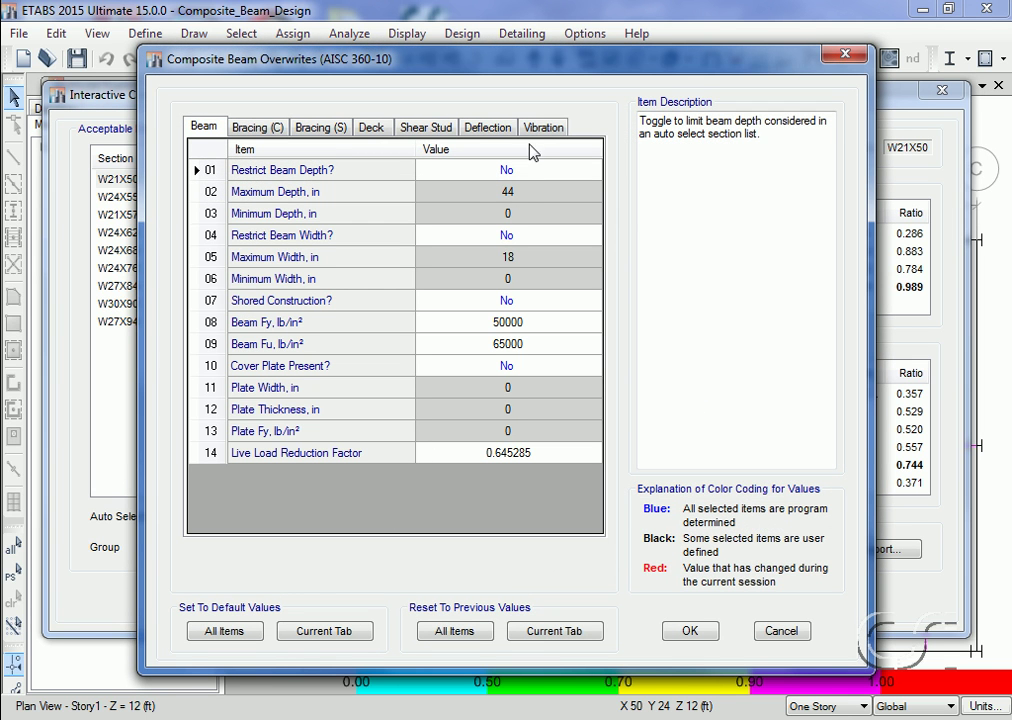
click(539, 128)
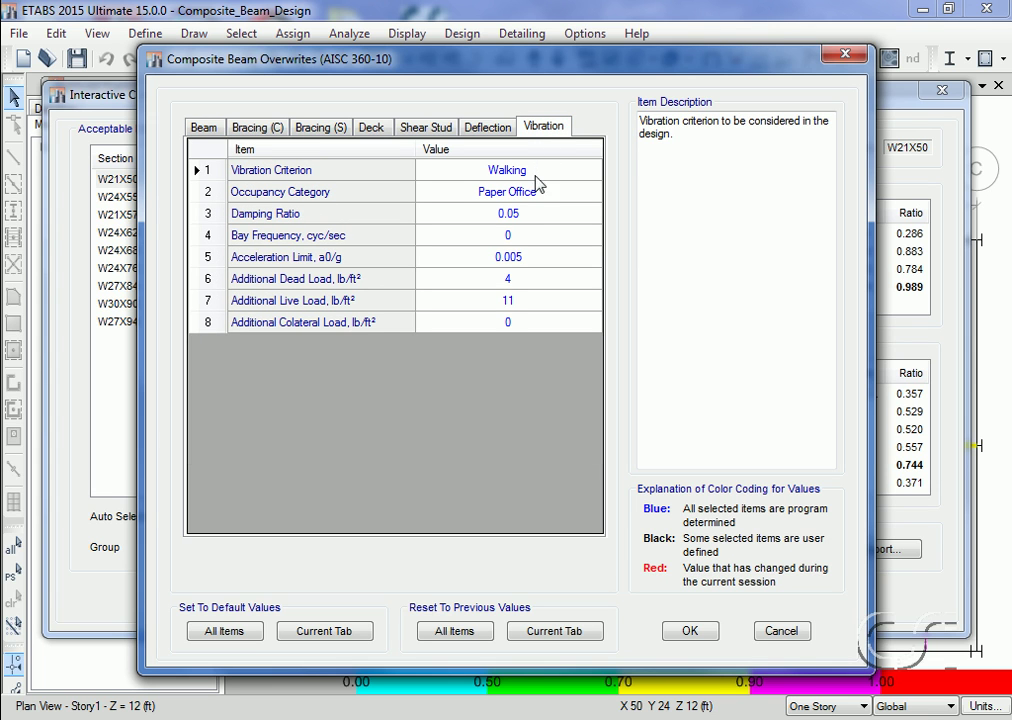
click(528, 213)
click(515, 213)
drag(512, 213, 560, 218)
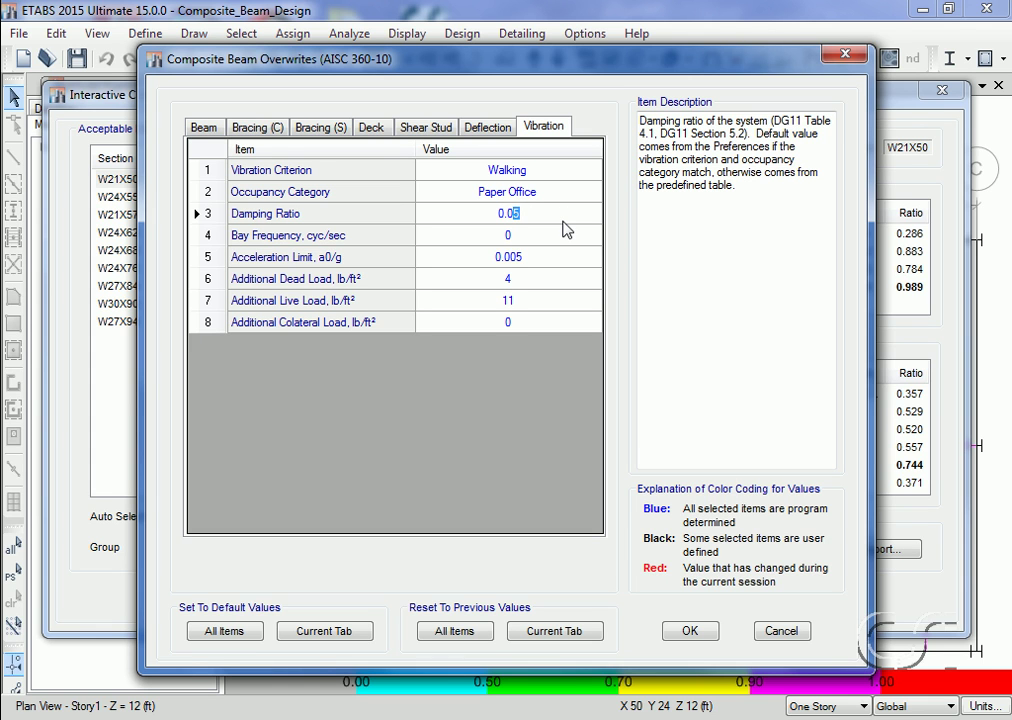
text(1)
click(692, 629)
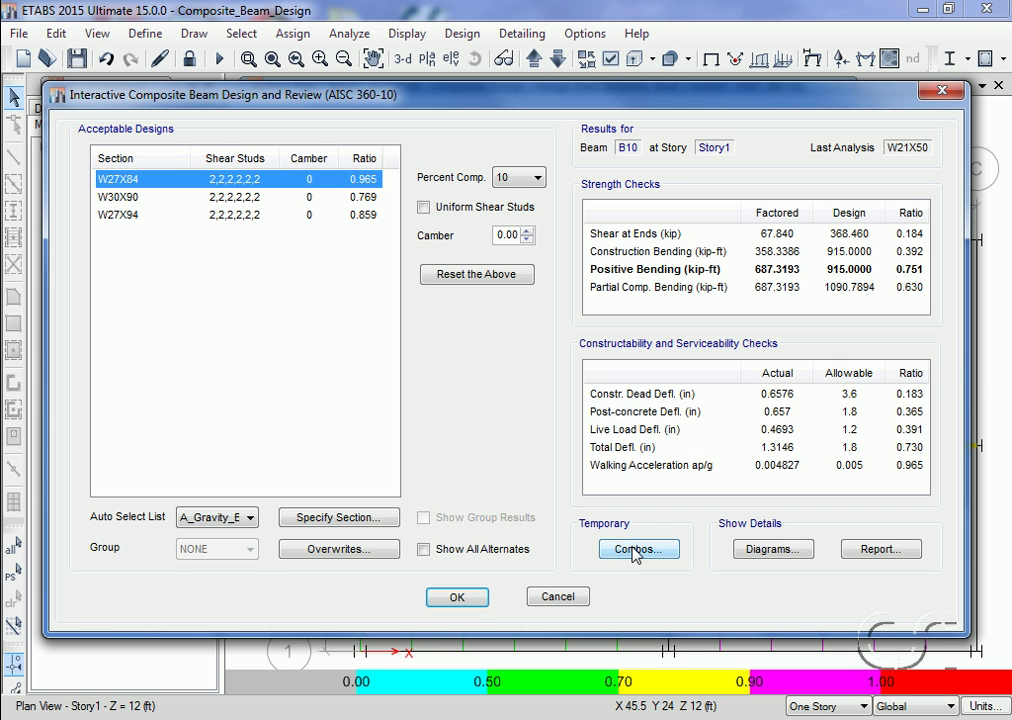
click(620, 552)
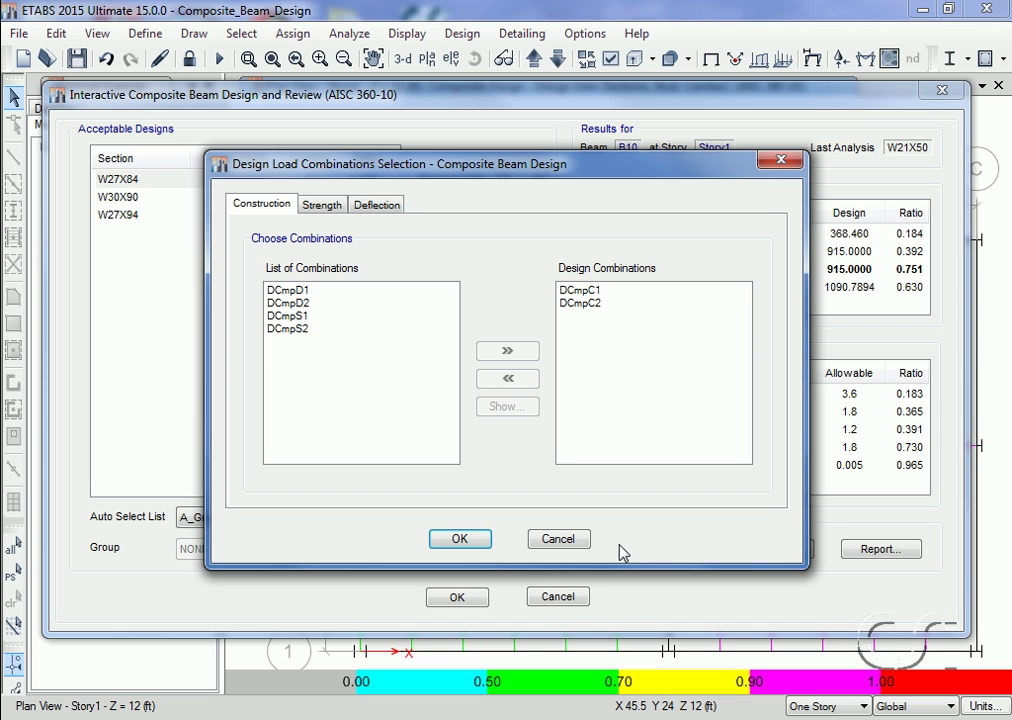
click(314, 210)
click(386, 212)
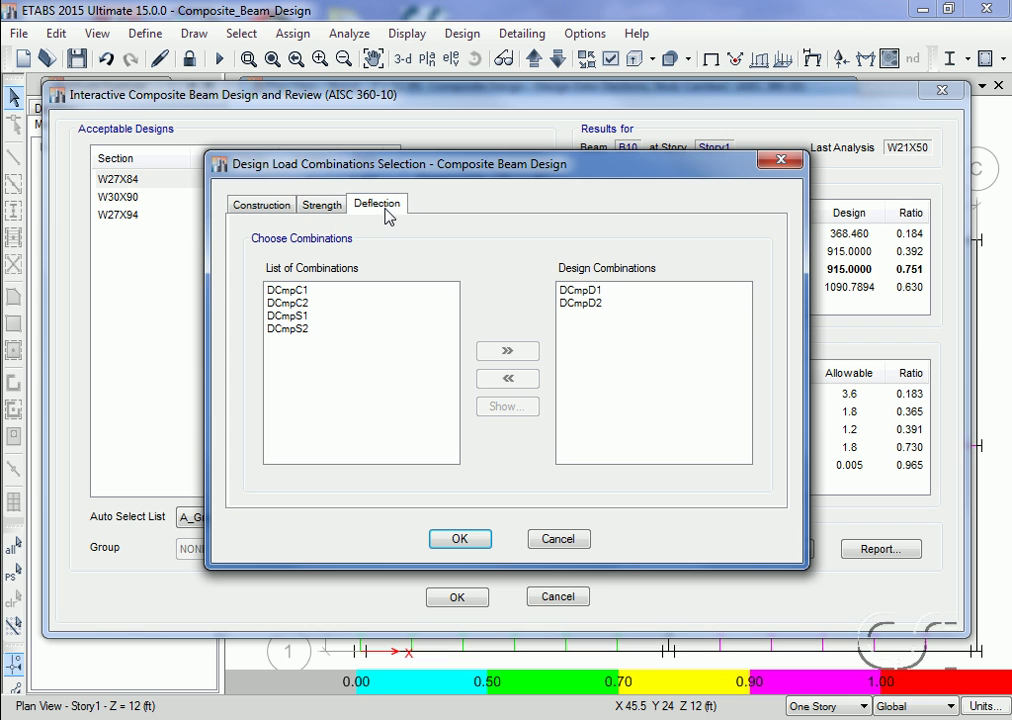
click(333, 207)
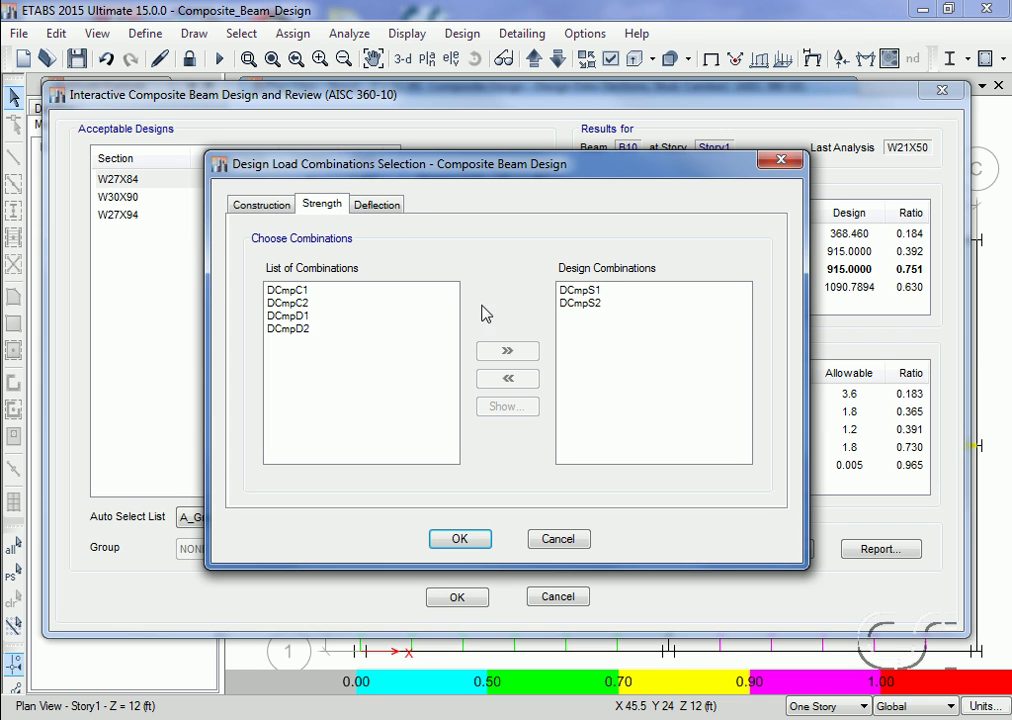
click(584, 304)
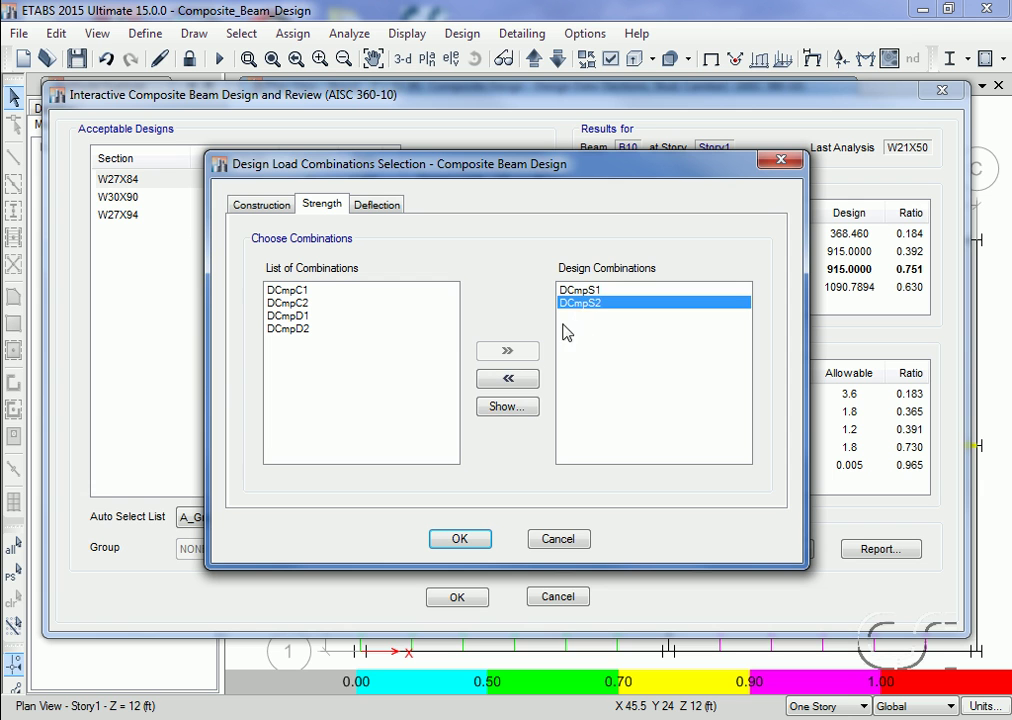
click(514, 406)
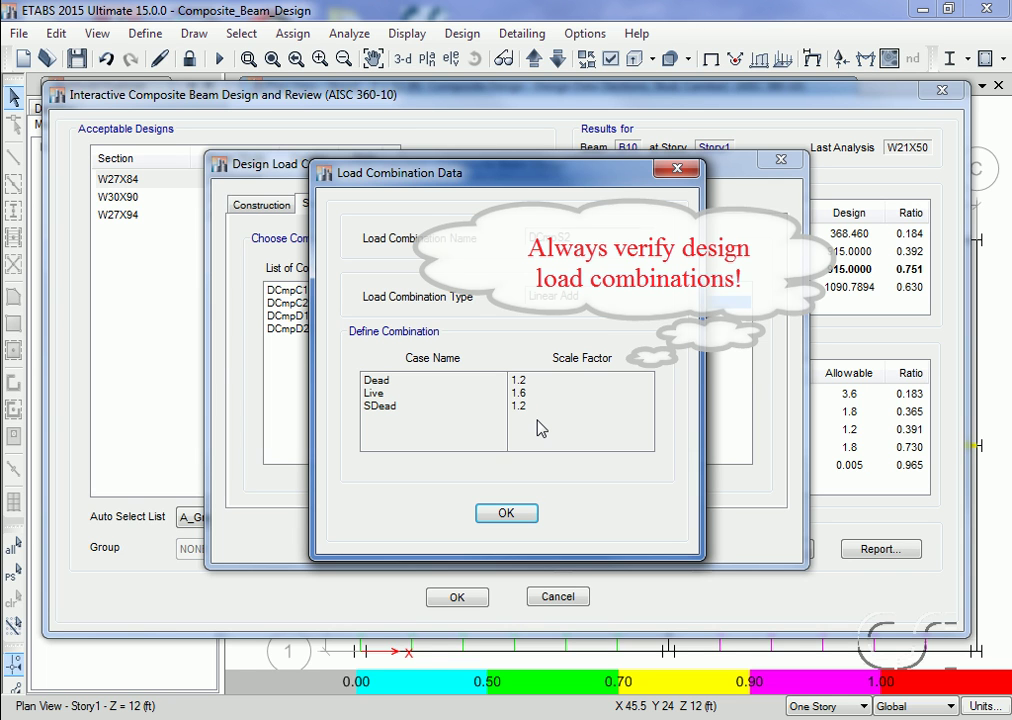
click(505, 513)
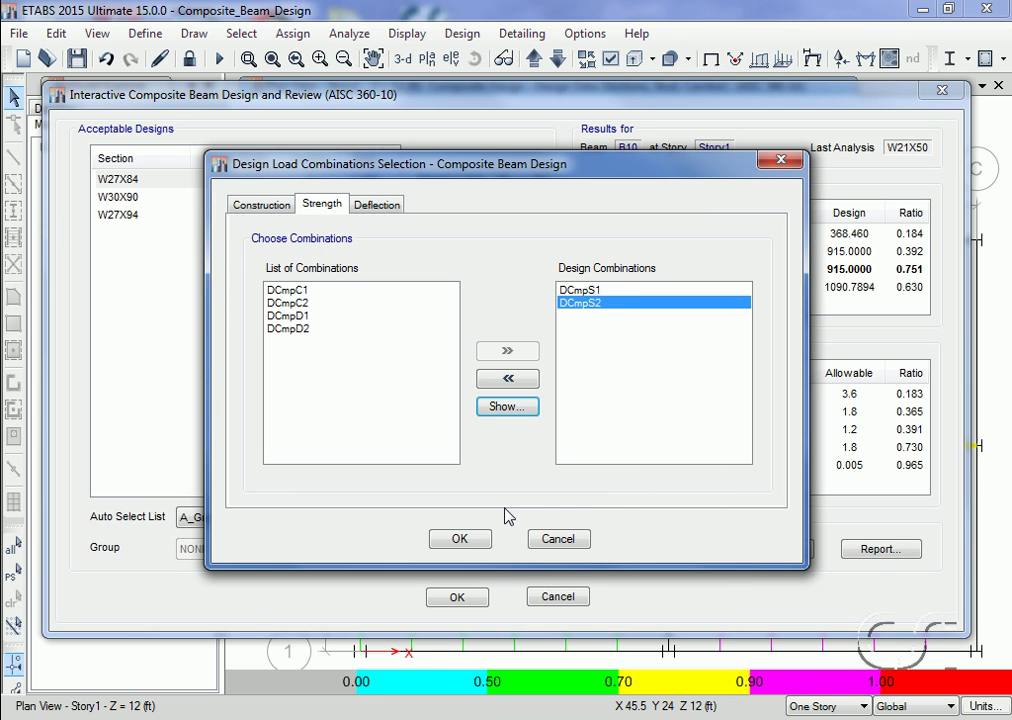
click(459, 538)
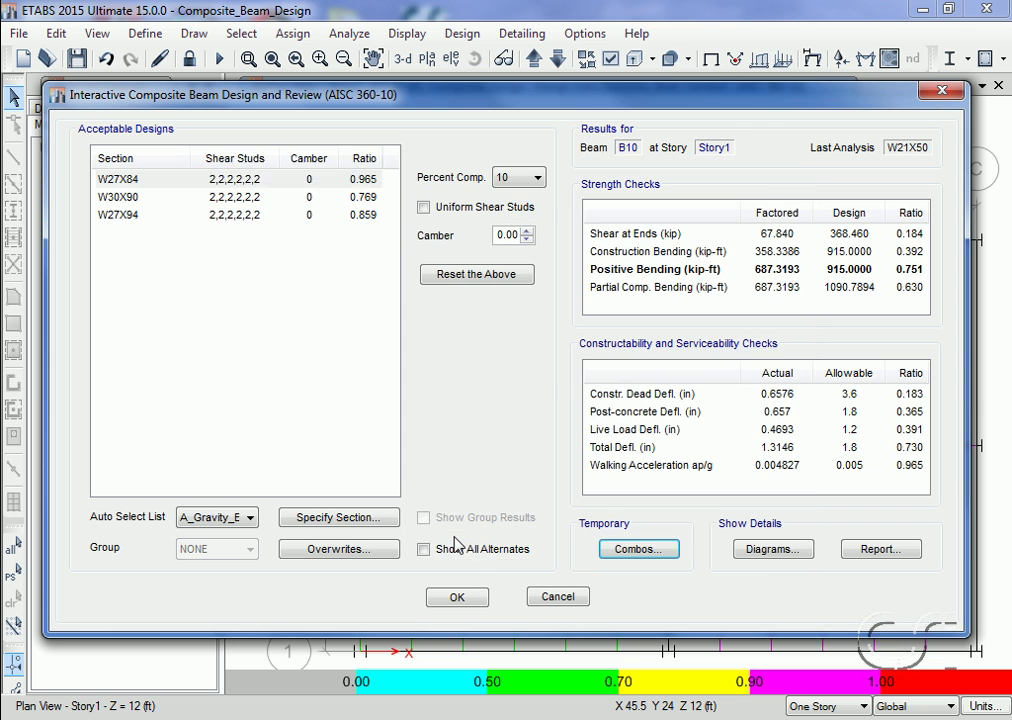
Review B10's force and deflection diagrams and detailed design report, then cancel the review
click(767, 554)
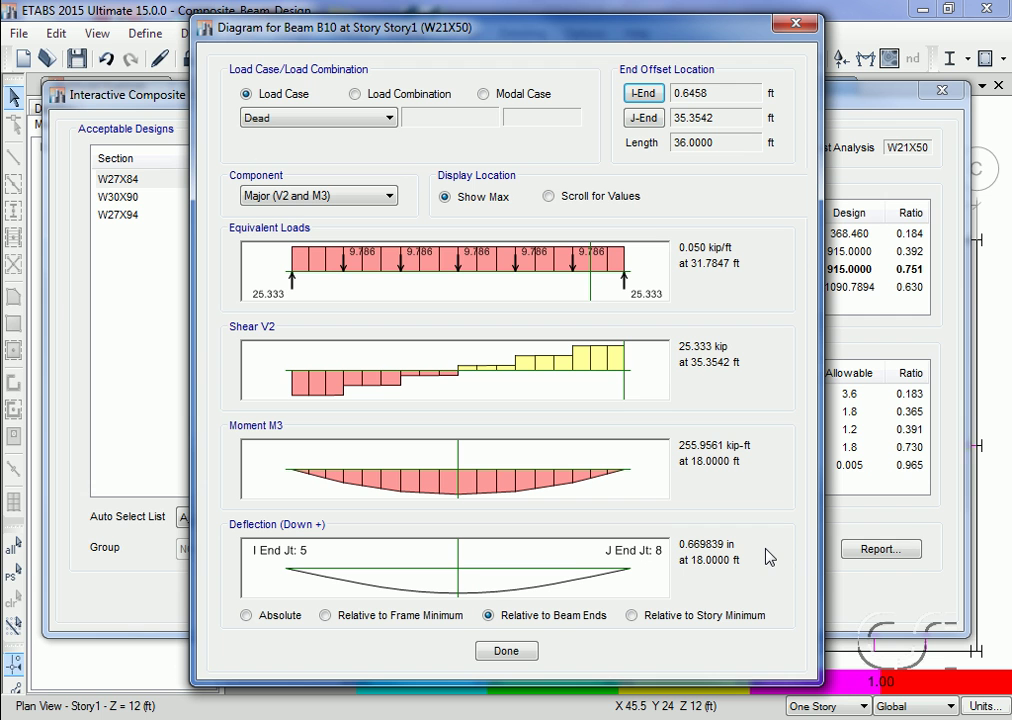
click(526, 652)
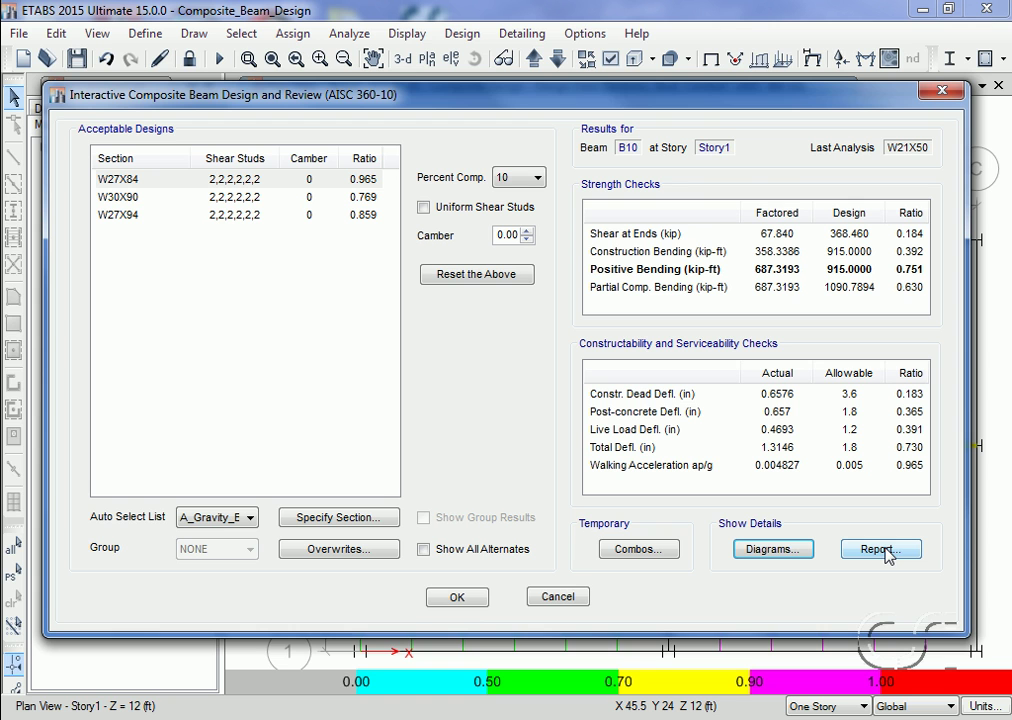
click(886, 556)
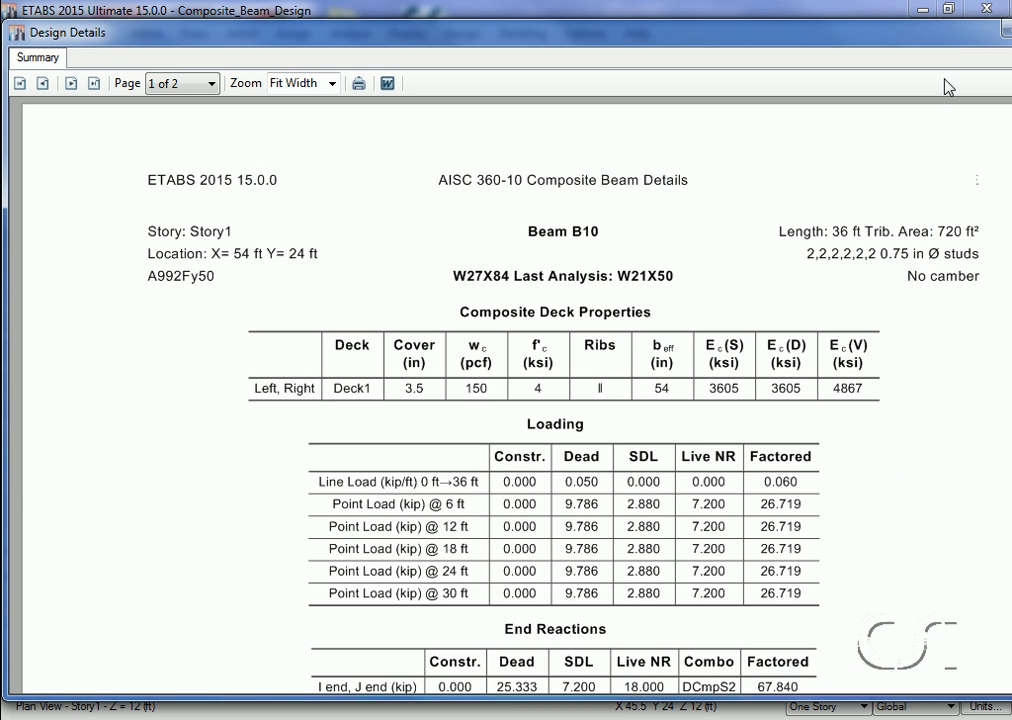
drag(955, 41, 894, 41)
click(1000, 36)
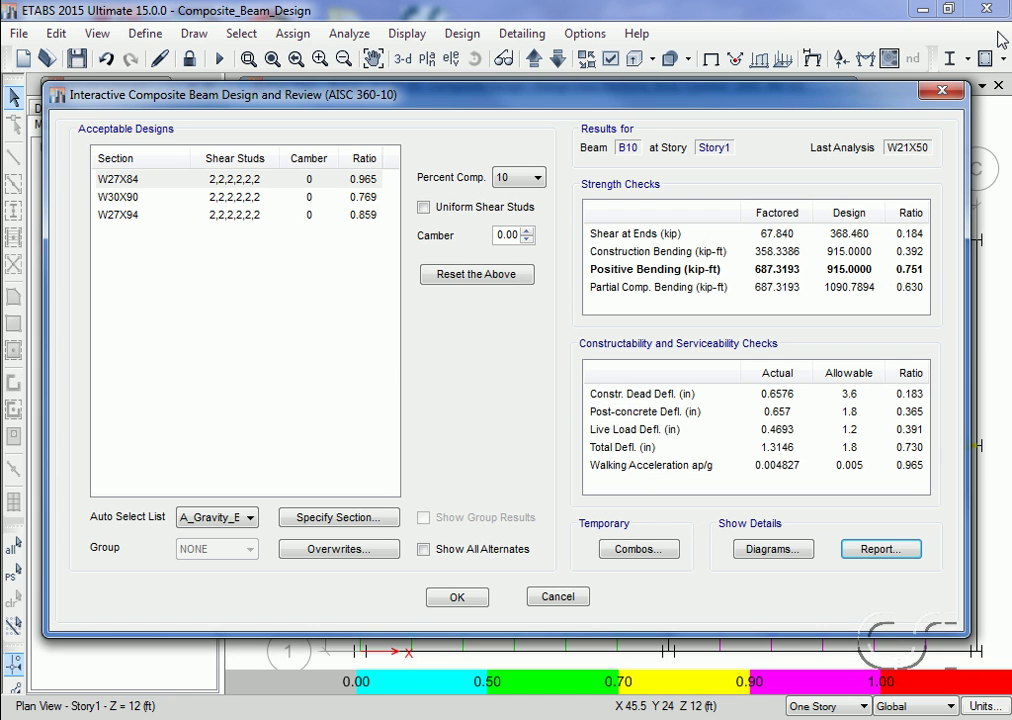
click(563, 599)
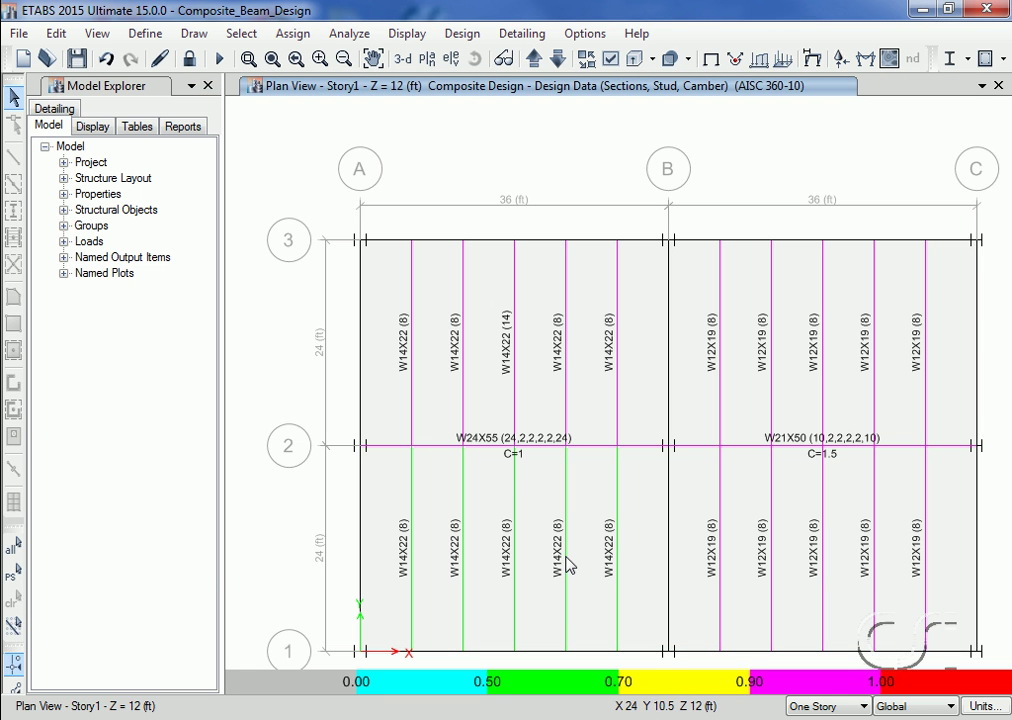
Run Verify All Members Passed for composite beam design
click(463, 34)
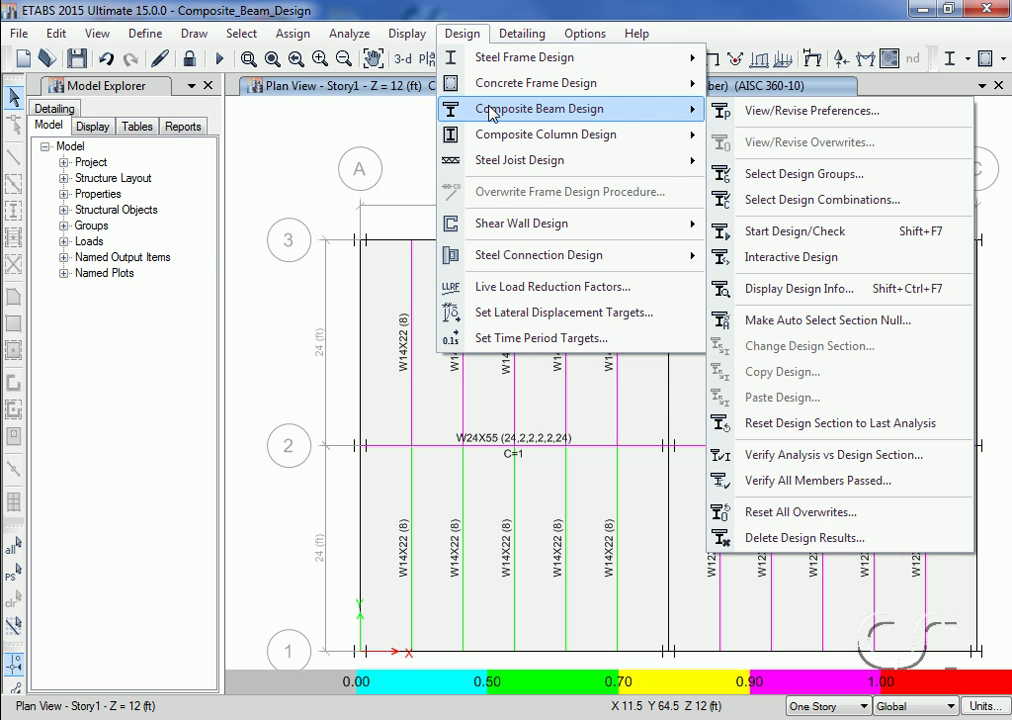
mouse_move(540, 109)
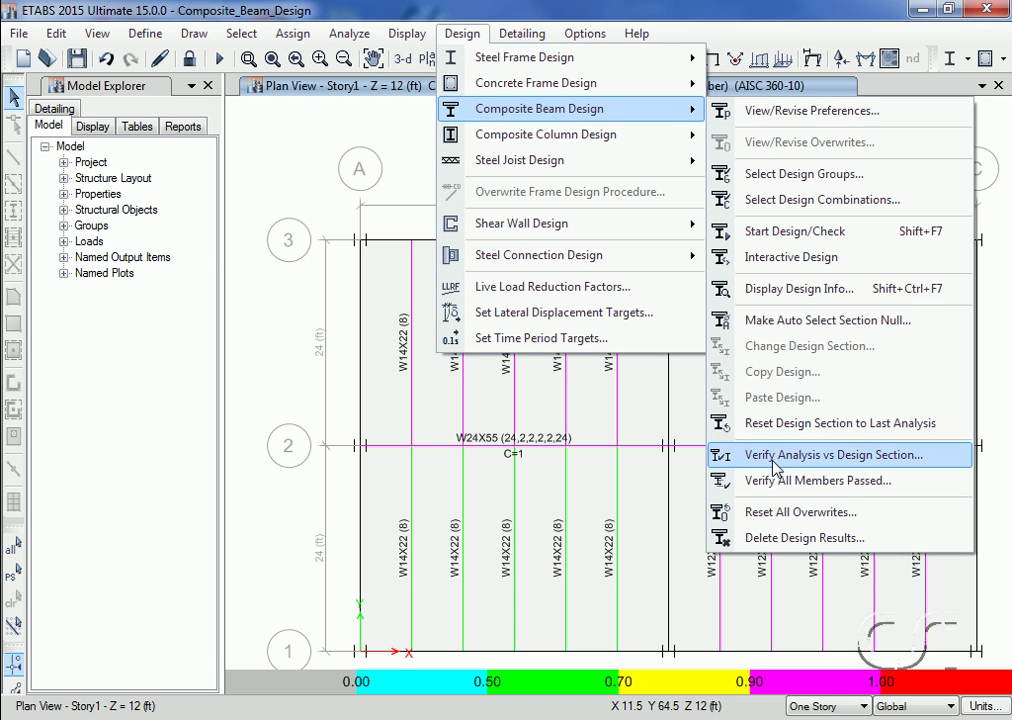
click(851, 482)
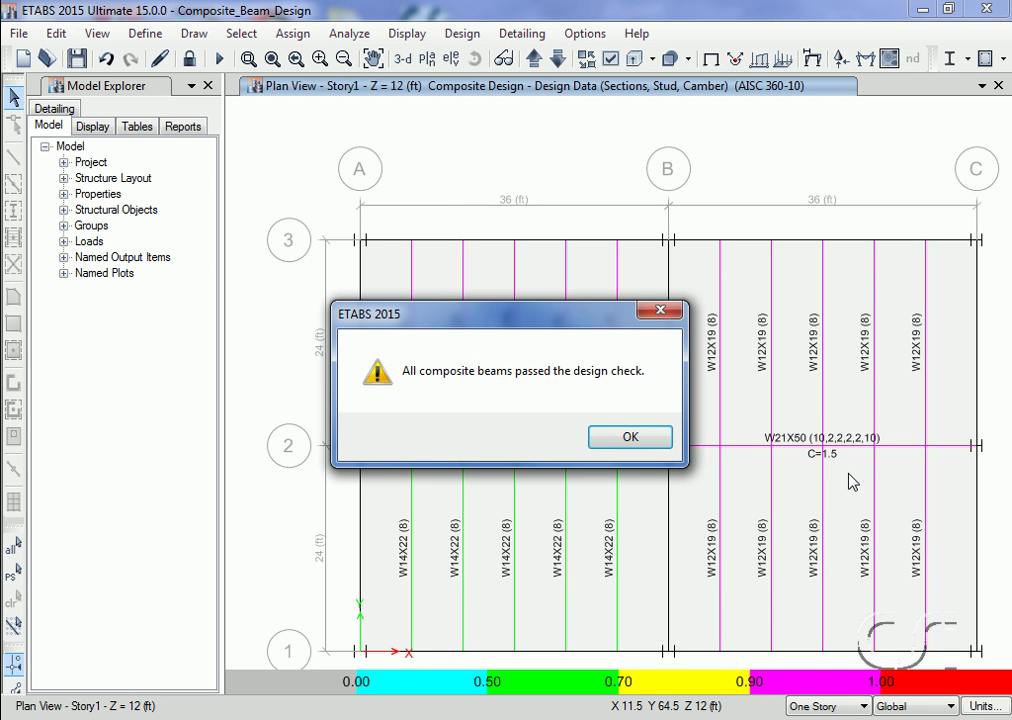